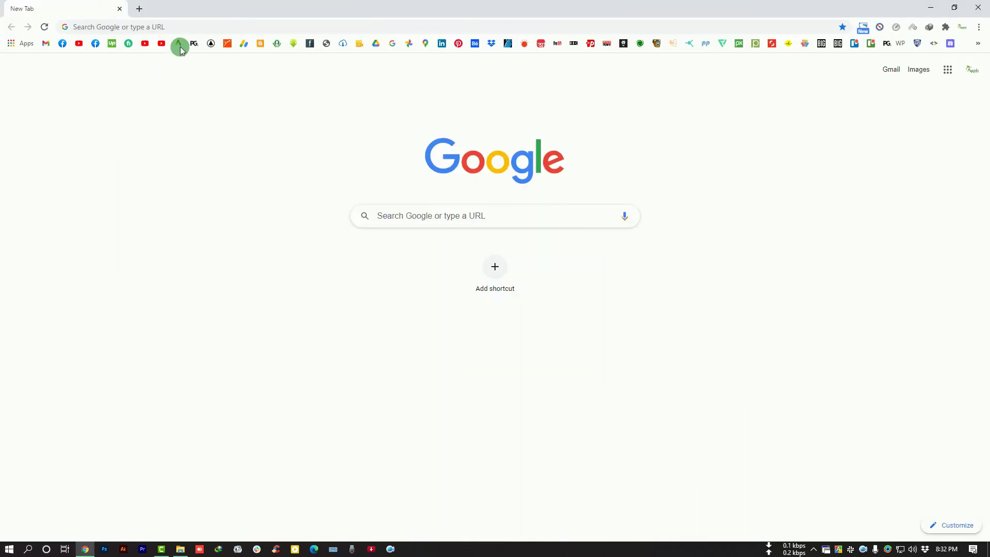
# Step: Load applegraphicstudio.com from the Apple Graphic Studio bookmark in Chrome
pyautogui.click(179, 45)
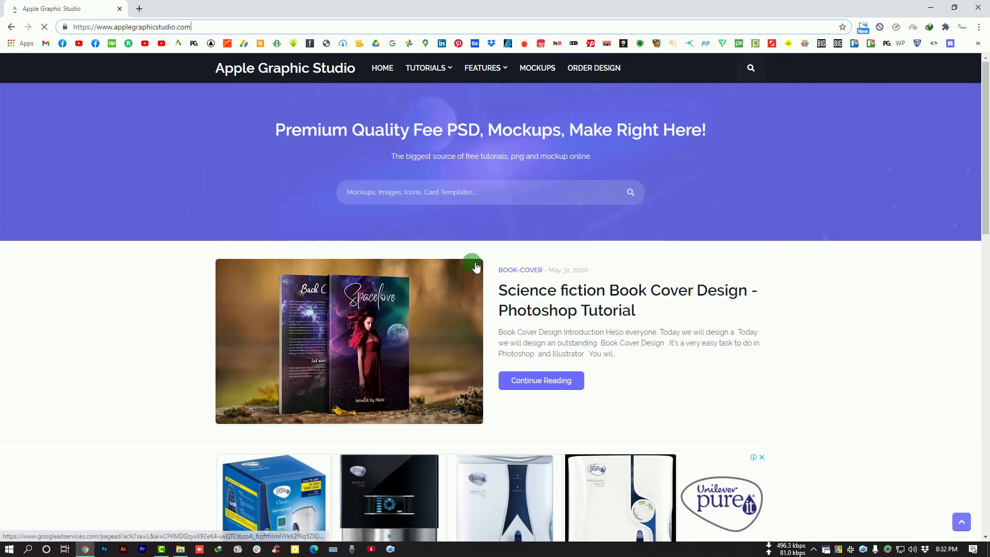
# Step: Open the Science fiction Book Cover Design tutorial and scroll to its Download Book Cover section
pyautogui.click(464, 192)
pyautogui.scroll(-10, 634, 312)
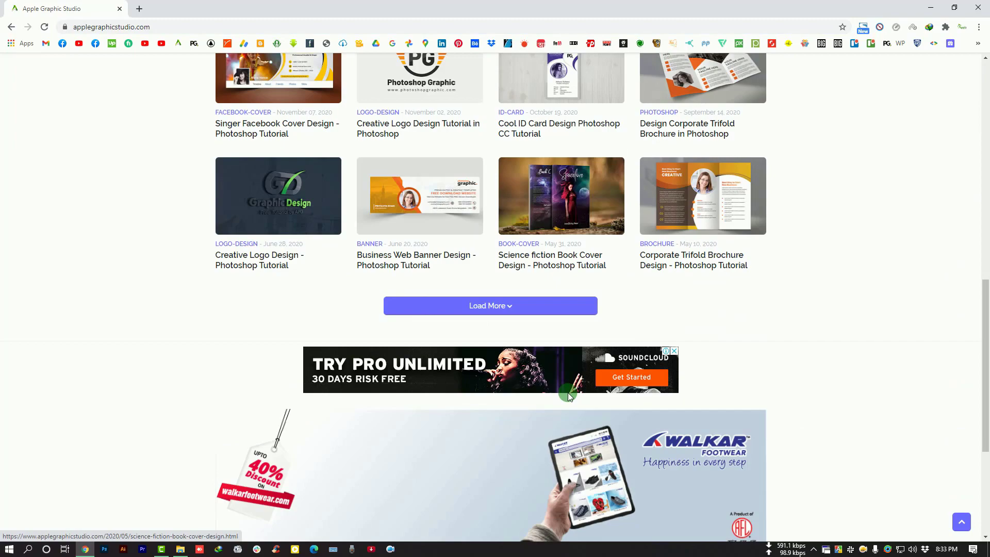
pyautogui.click(546, 201)
pyautogui.scroll(-17, 837, 226)
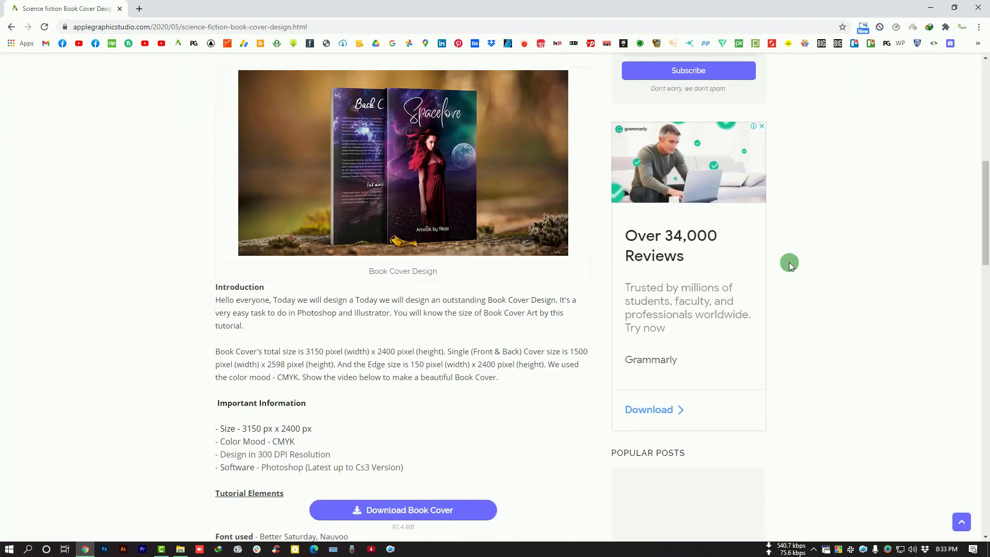
pyautogui.scroll(3, 411, 250)
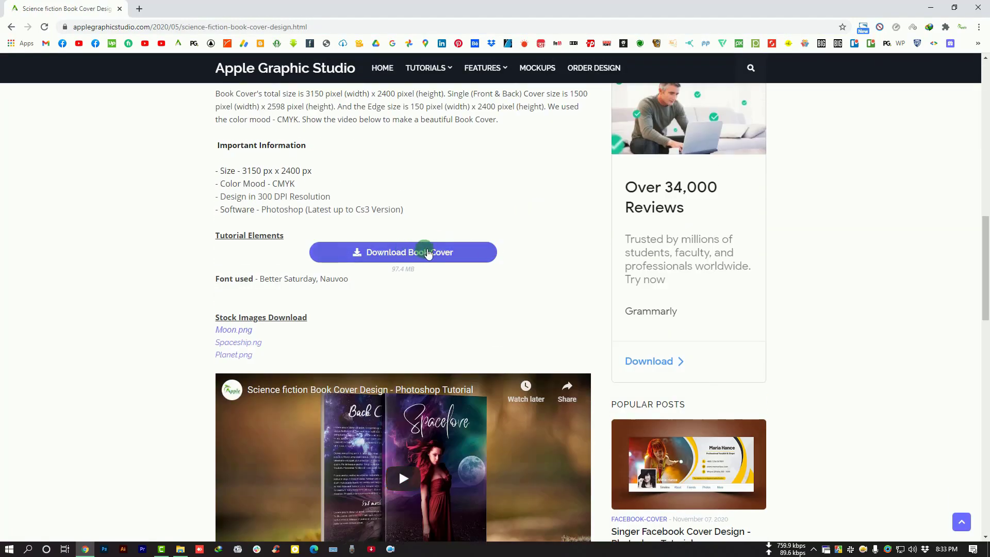
pyautogui.scroll(12, 464, 266)
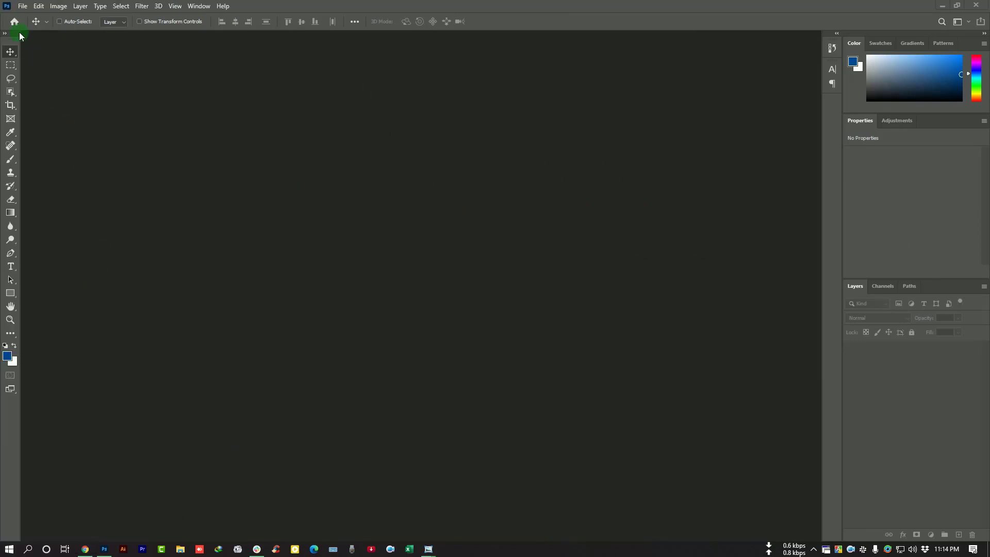
# Step: Start a new document named 'Facebook Cover design'
pyautogui.click(18, 6)
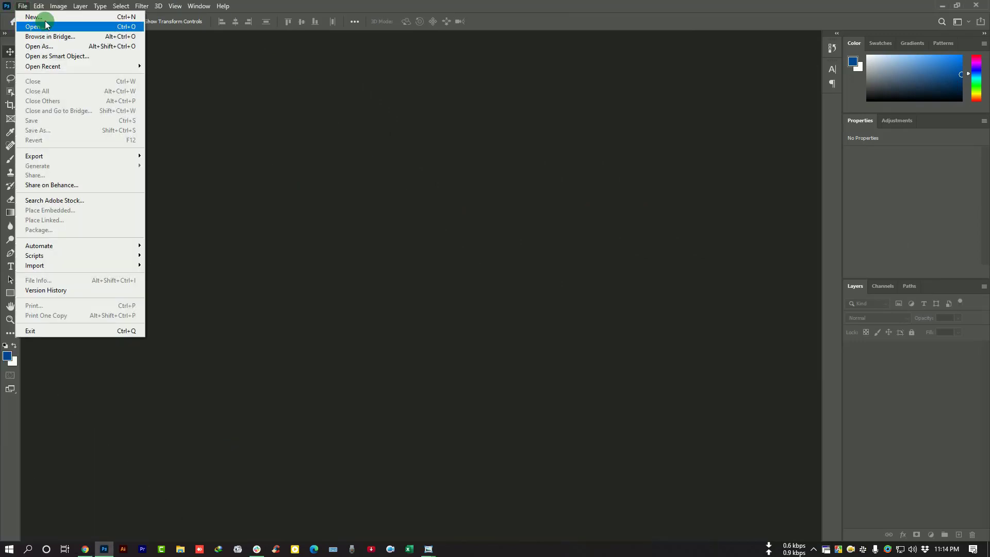
pyautogui.click(44, 19)
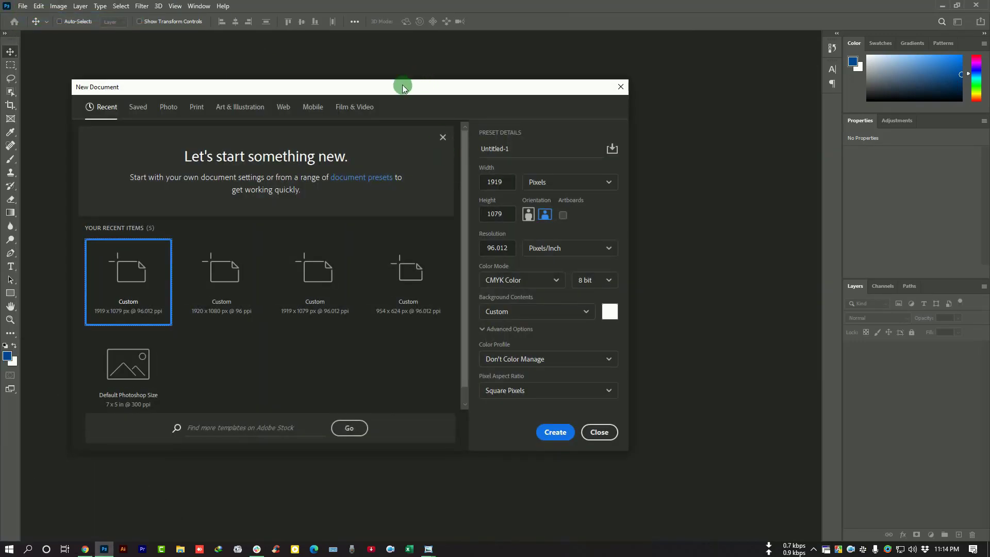
pyautogui.moveTo(402, 83); pyautogui.dragTo(544, 86)
pyautogui.click(664, 153)
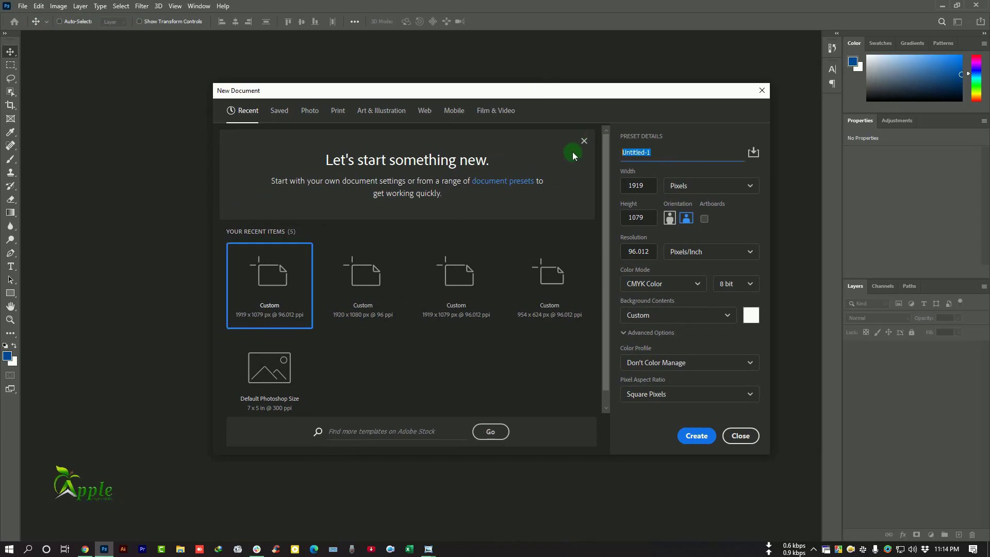
pyautogui.write('Facebook ')
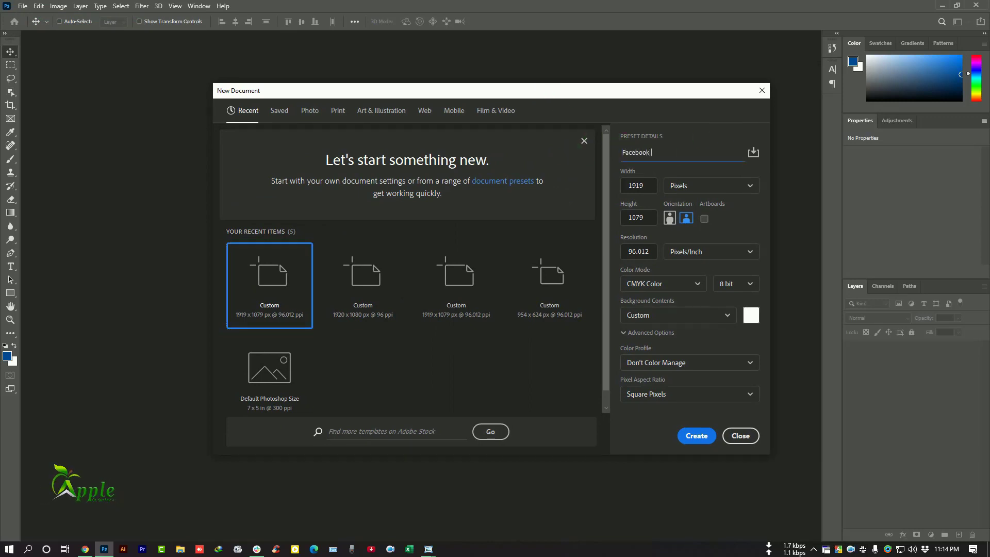
pyautogui.write('Cover design')
# Step: Set the document to 1500 × 555 px, 72 ppi, RGB Color, and create it
pyautogui.click(686, 186)
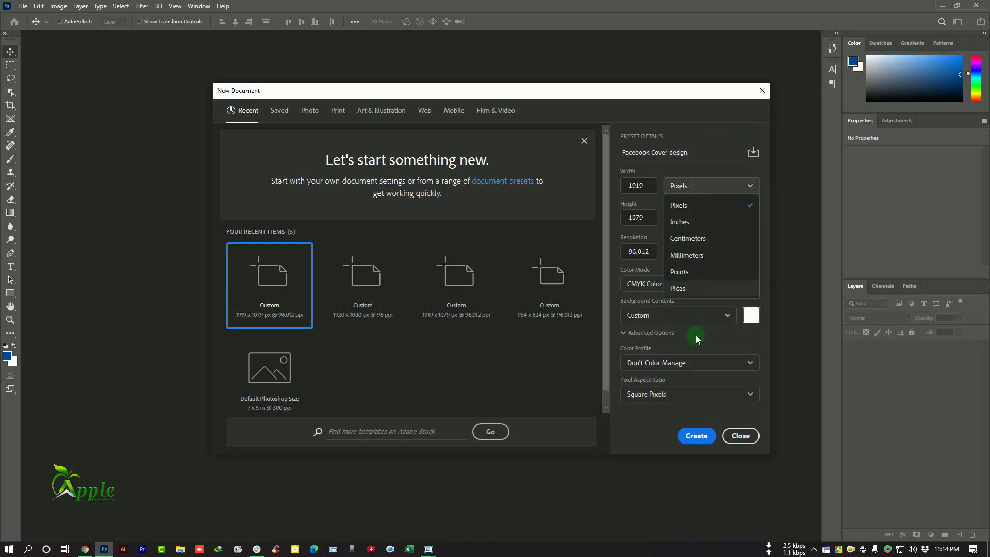
pyautogui.click(693, 214)
pyautogui.doubleClick(645, 187)
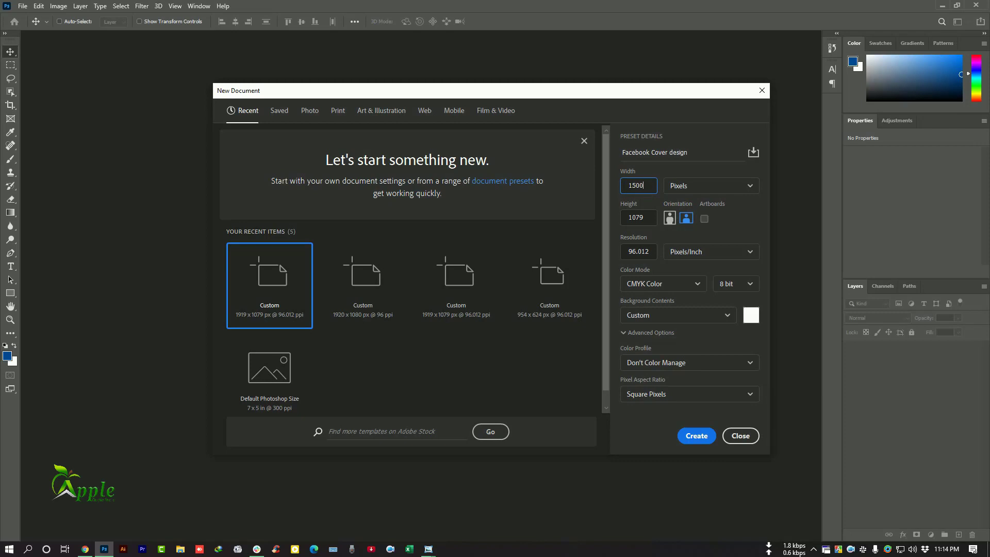
pyautogui.doubleClick(635, 218)
pyautogui.click(639, 221)
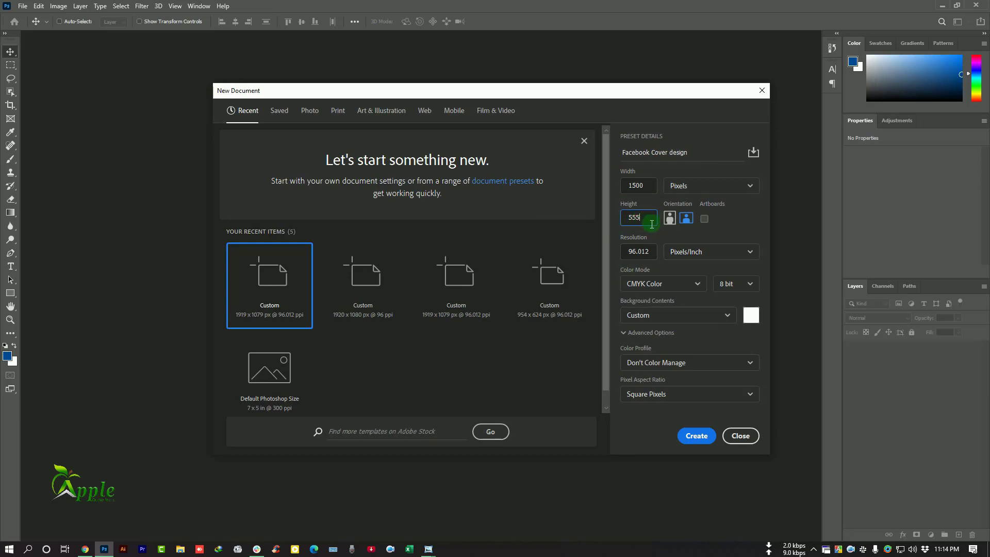
pyautogui.doubleClick(620, 252)
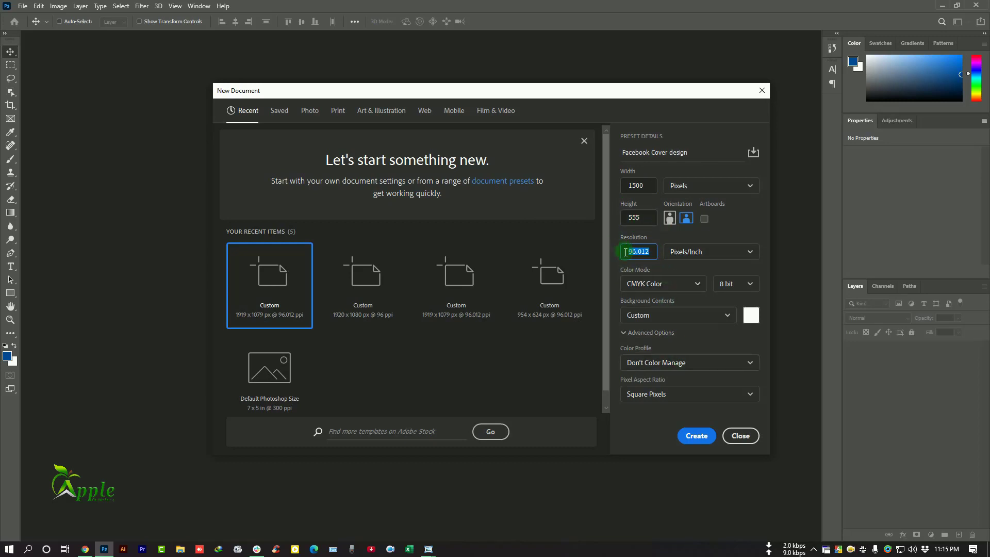
pyautogui.write('72')
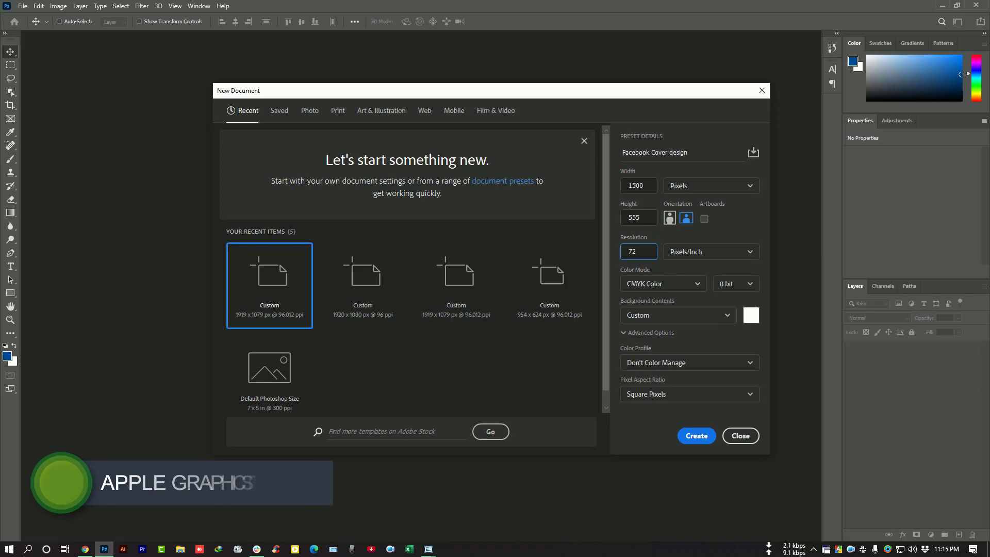
pyautogui.click(663, 283)
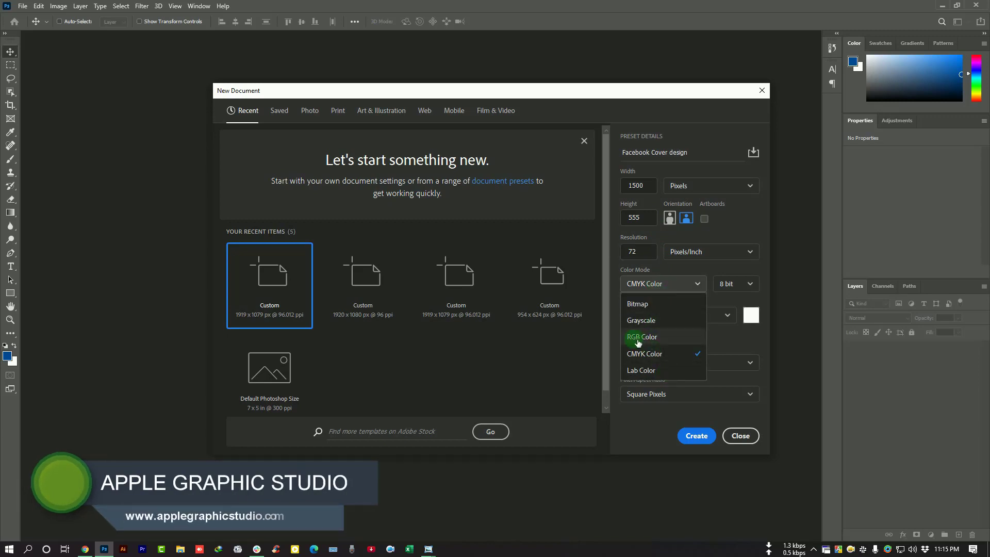
pyautogui.click(641, 339)
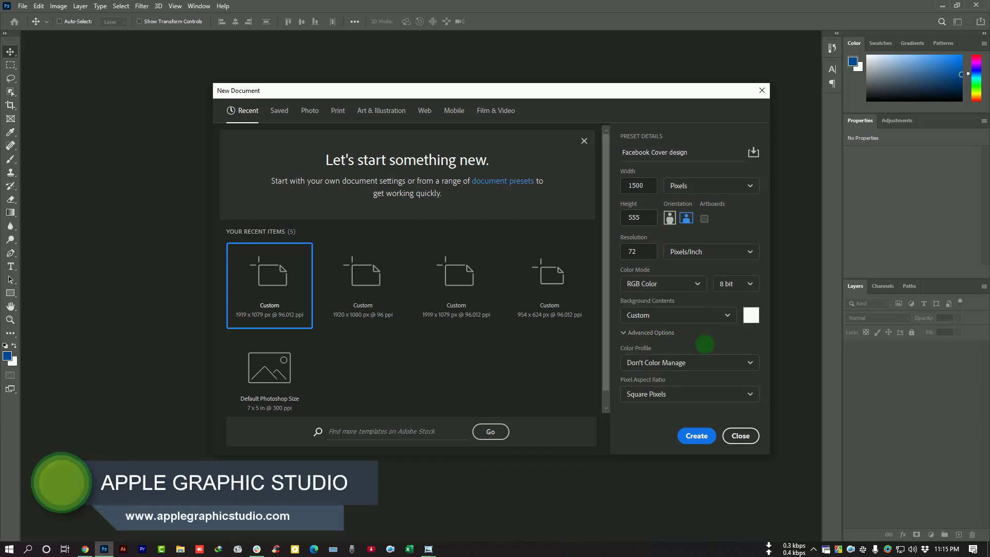
pyautogui.click(697, 437)
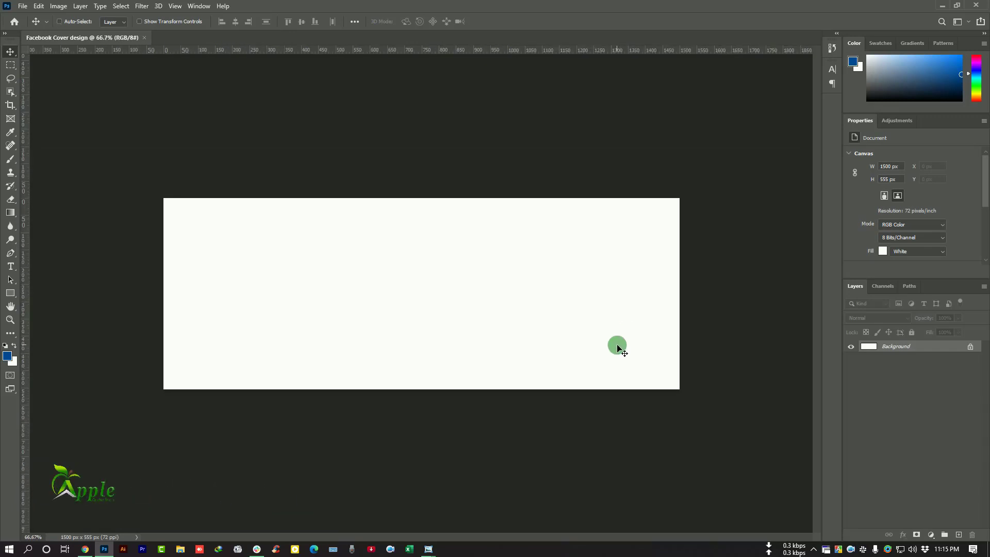
# Step: Set the Pen tool to Shape mode and add a new empty layer
pyautogui.click(11, 253)
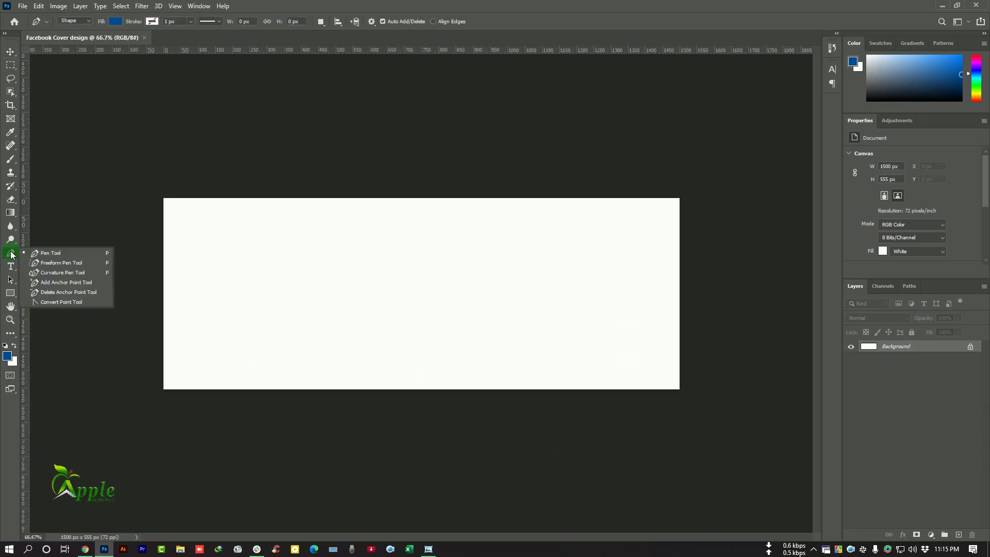
pyautogui.click(43, 255)
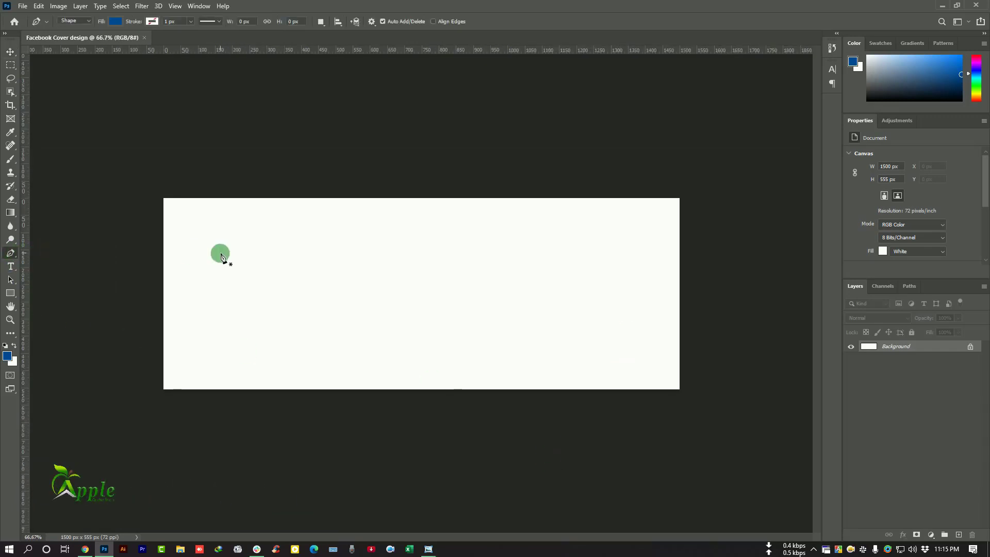
pyautogui.click(85, 22)
pyautogui.click(76, 31)
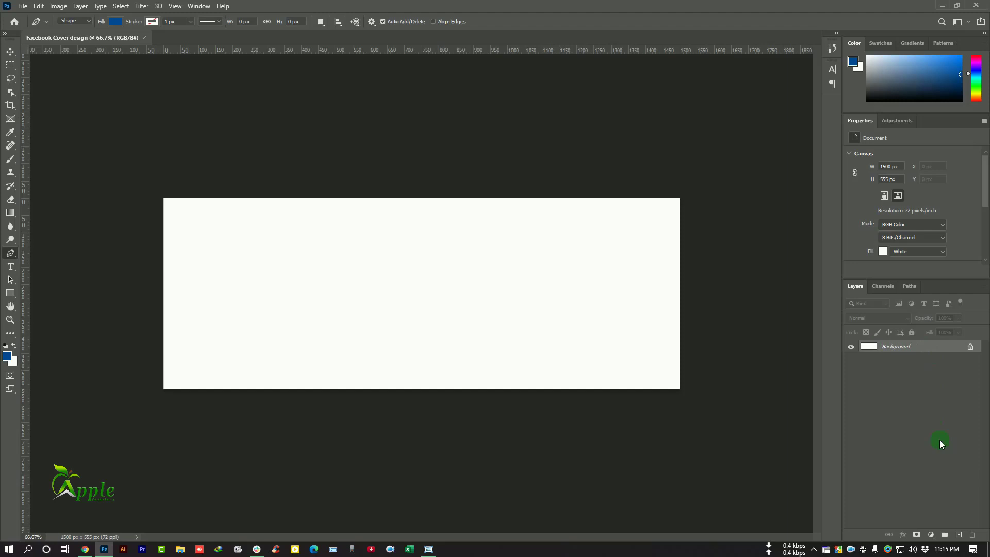
pyautogui.click(959, 535)
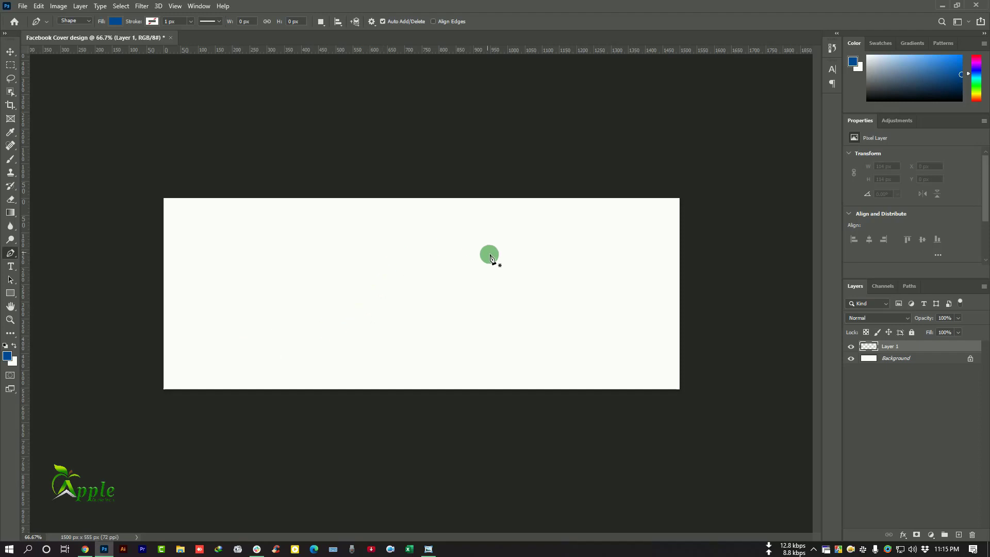
# Step: Draw a closed dark-blue wave shape across the lower left of the canvas and add another empty layer
pyautogui.hotkey('ctrl', '-')
pyautogui.hotkey('ctrl', '+')
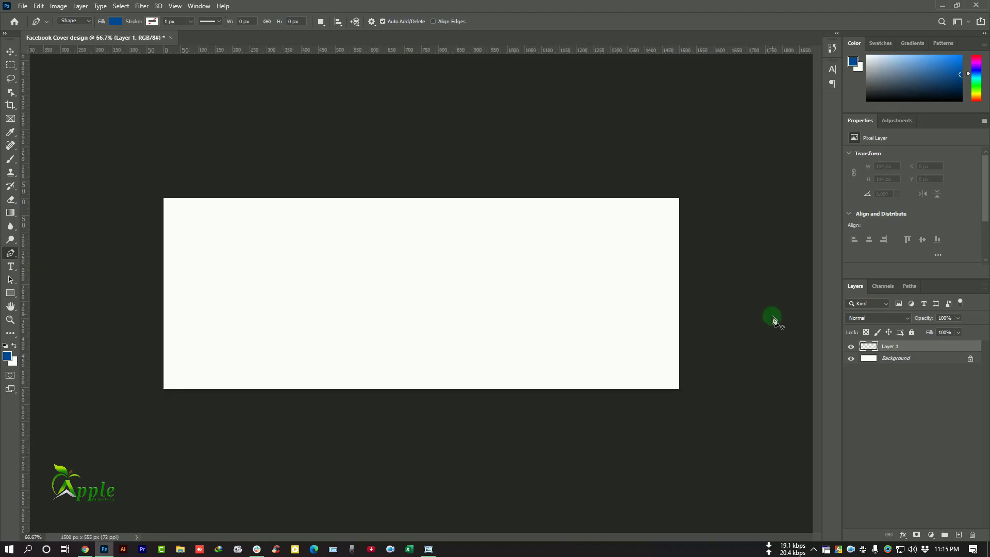
pyautogui.click(155, 303)
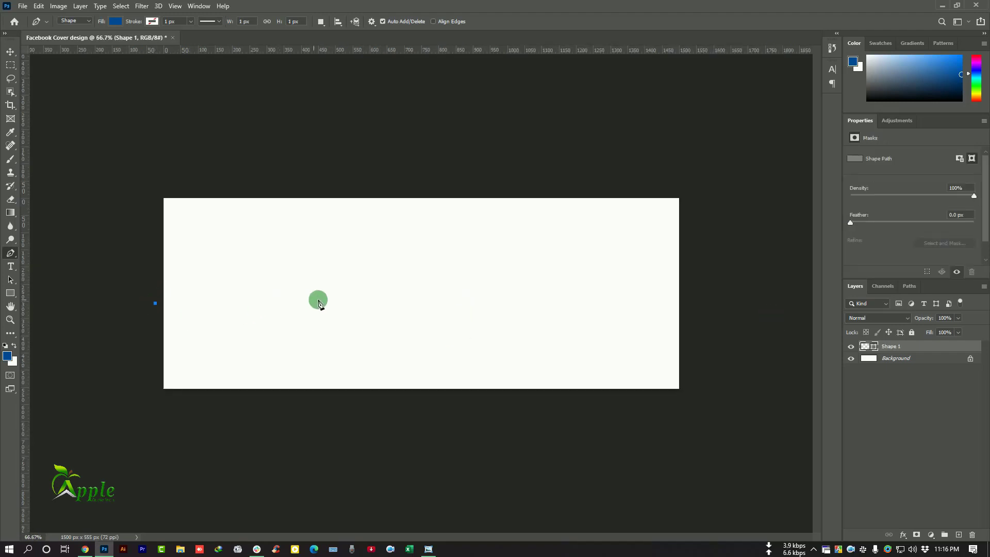
pyautogui.moveTo(336, 289); pyautogui.dragTo(424, 213)
pyautogui.moveTo(499, 298); pyautogui.dragTo(494, 373)
pyautogui.moveTo(616, 408); pyautogui.dragTo(666, 412)
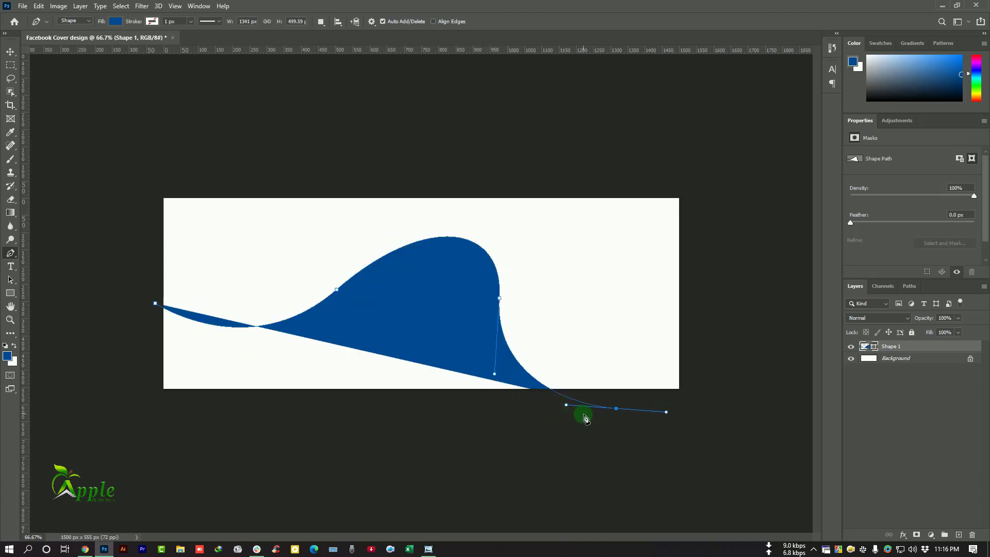
pyautogui.click(144, 415)
pyautogui.click(155, 303)
pyautogui.press('v')
pyautogui.moveTo(565, 322); pyautogui.dragTo(653, 337)
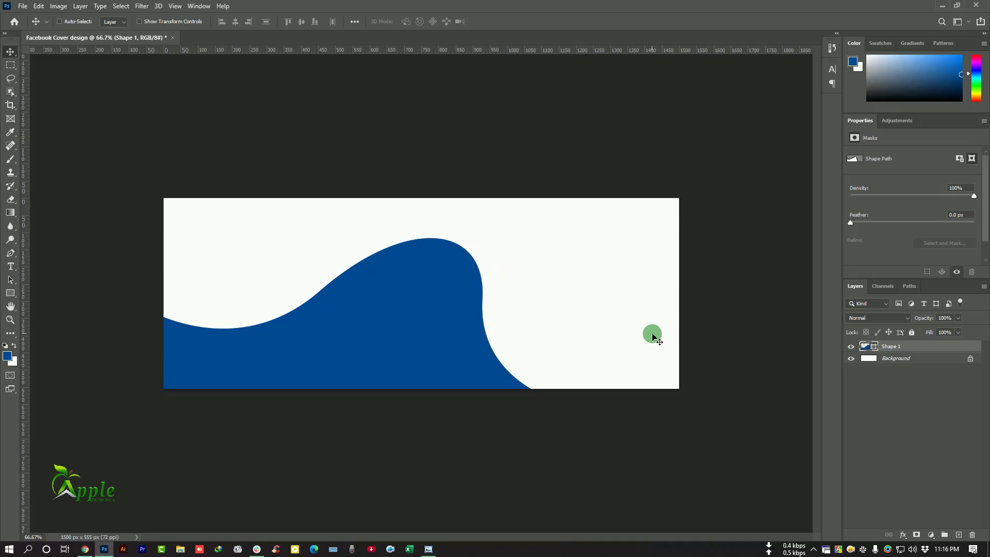
pyautogui.click(967, 535)
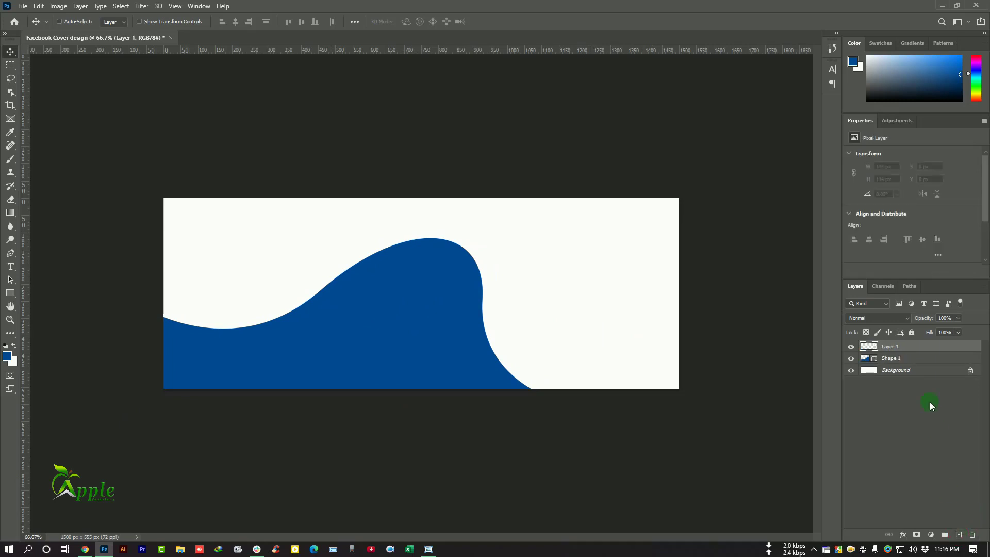
# Step: Move Layer 1 below Shape 1 and draw a second wave shape along the wave's upper curve
pyautogui.moveTo(903, 350); pyautogui.dragTo(919, 367)
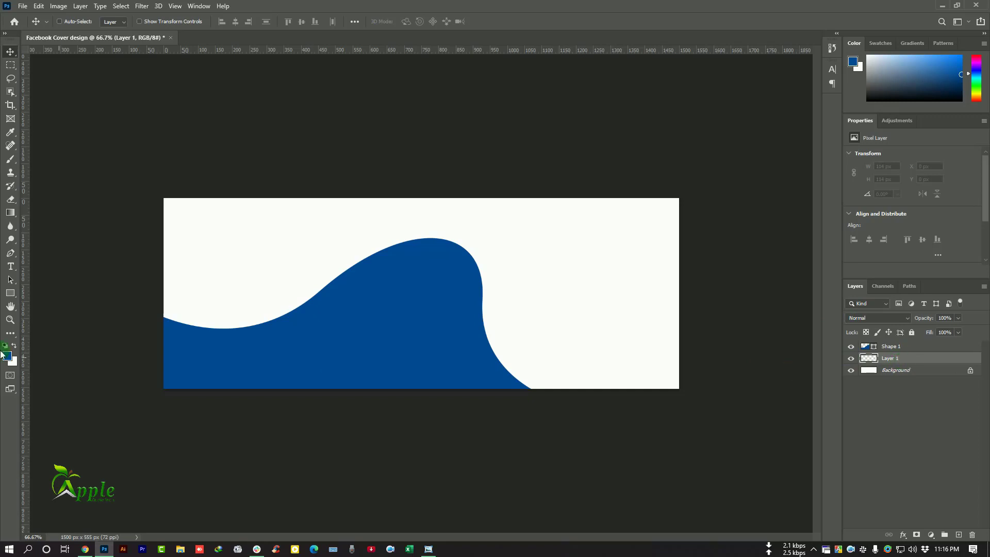
pyautogui.rightClick(5, 256)
pyautogui.click(36, 253)
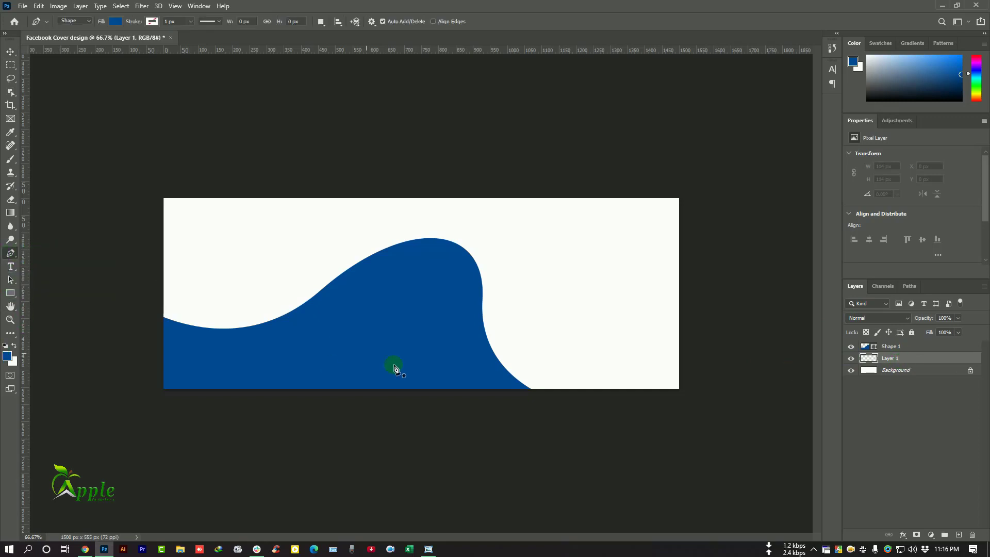
pyautogui.click(151, 284)
pyautogui.moveTo(354, 266); pyautogui.dragTo(484, 161)
pyautogui.keyDown('alt'); pyautogui.click(354, 266); pyautogui.keyUp('alt')
pyautogui.click(334, 424)
pyautogui.click(95, 430)
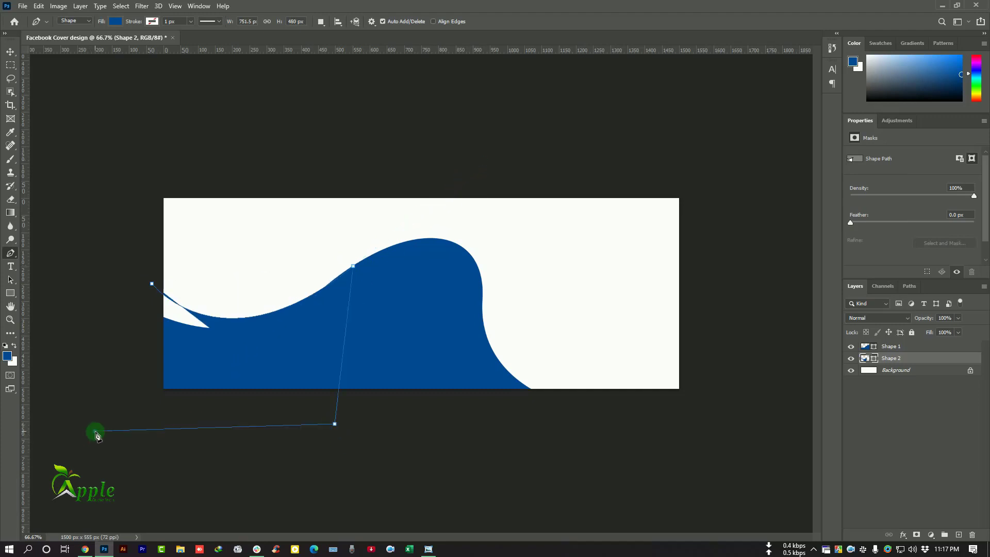
pyautogui.click(152, 284)
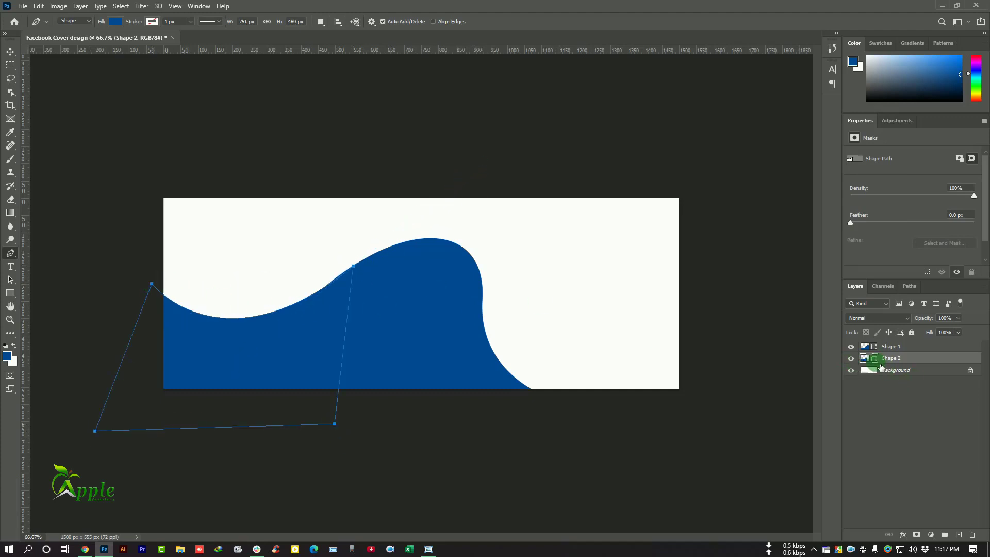
# Step: Fill Shape 2 with light grey #dddddd
pyautogui.doubleClick(869, 360)
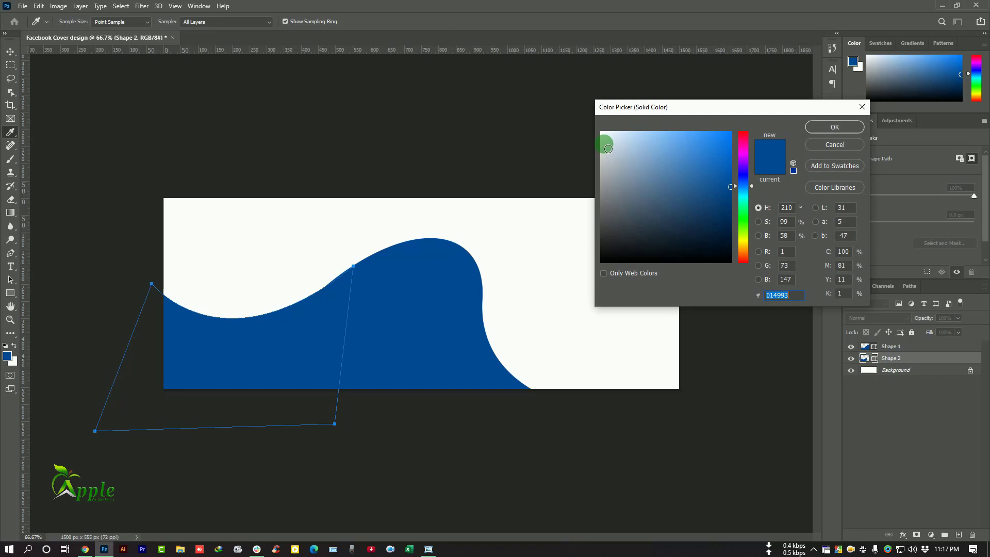
pyautogui.click(606, 149)
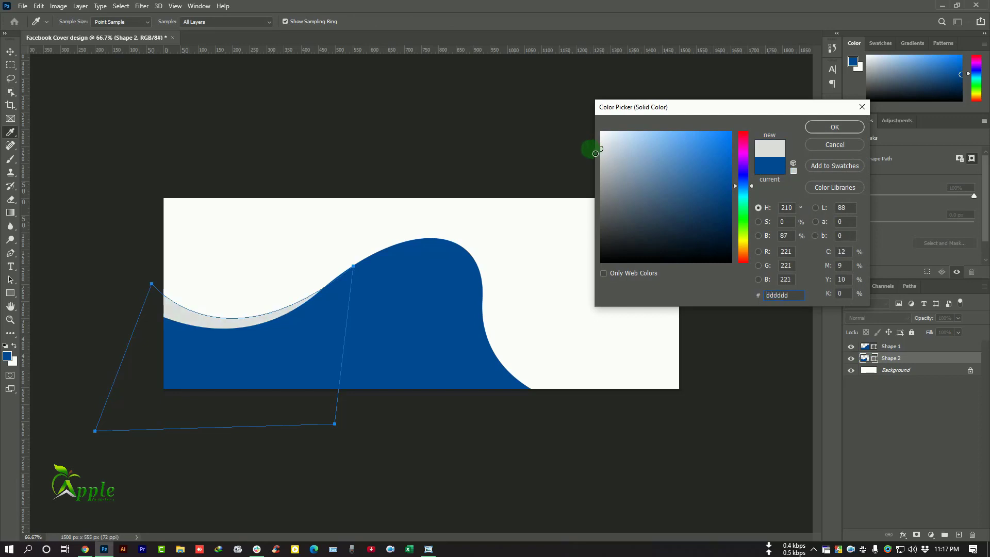
pyautogui.click(835, 126)
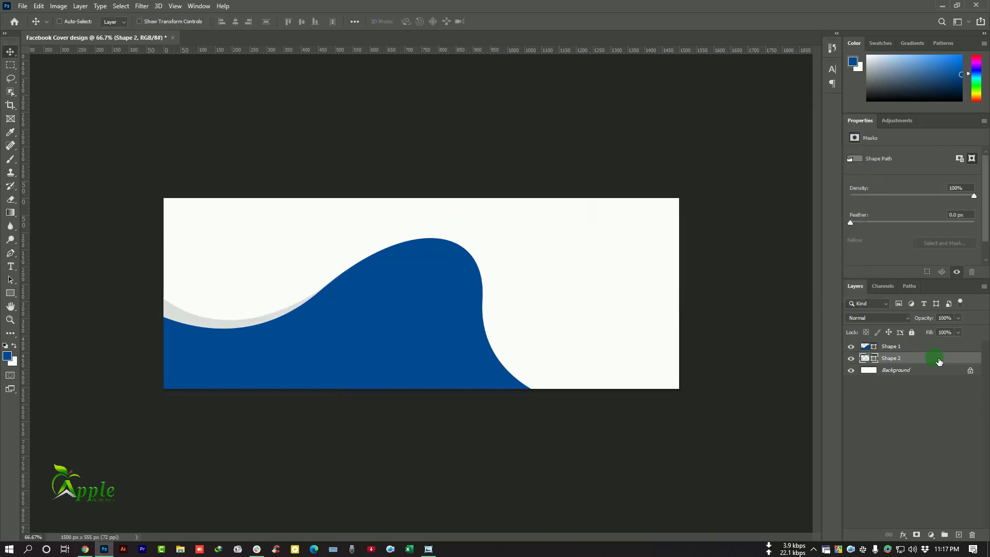
# Step: Add a Gradient Overlay to Shape 2 with its start stop sampled from the front wave's blue #014993
pyautogui.doubleClick(923, 363)
pyautogui.moveTo(711, 145); pyautogui.dragTo(709, 85)
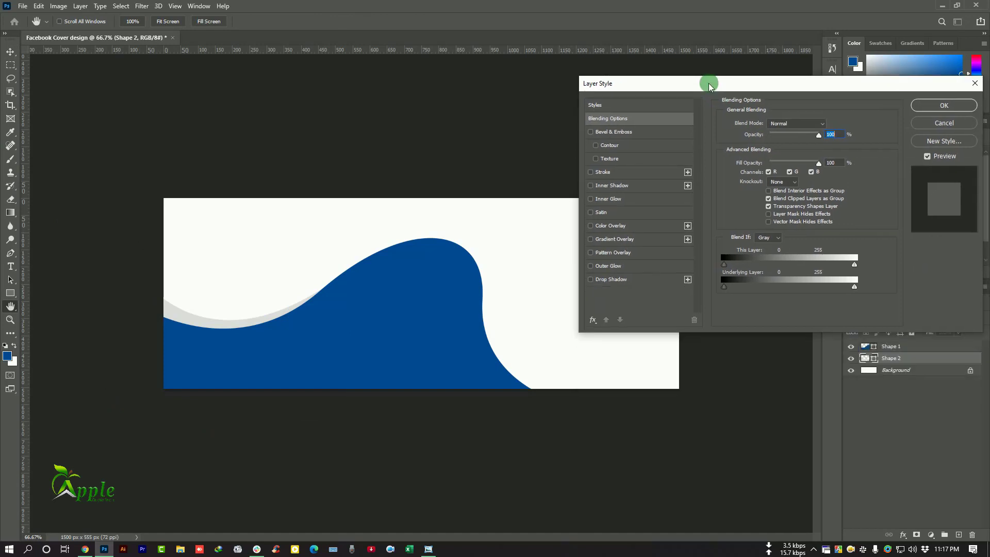
pyautogui.click(614, 239)
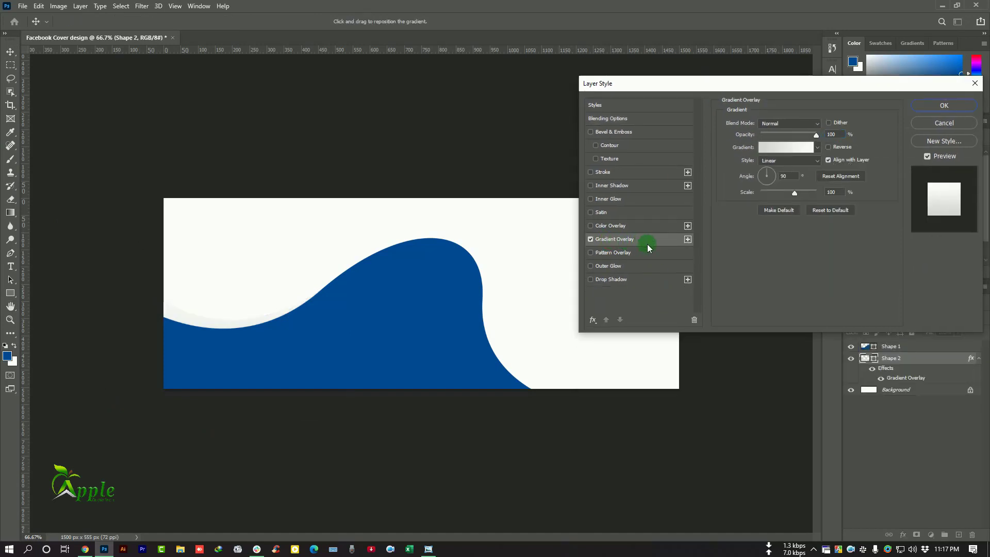
pyautogui.click(801, 152)
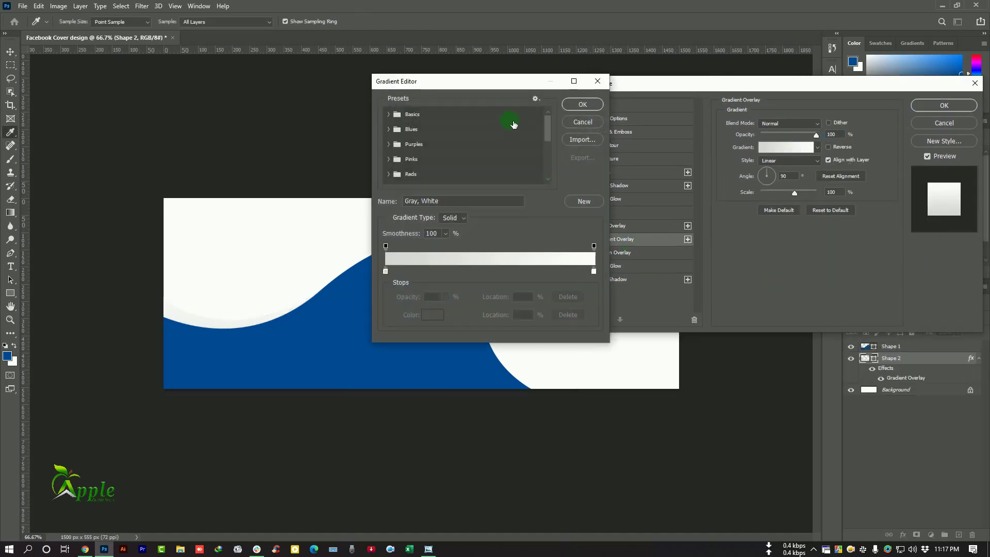
pyautogui.moveTo(491, 82); pyautogui.dragTo(741, 80)
pyautogui.click(641, 267)
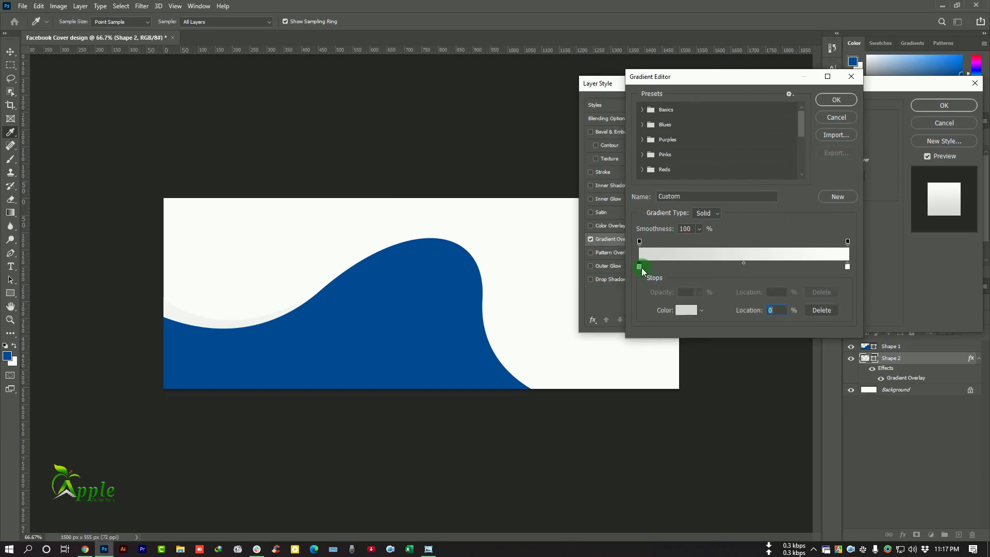
pyautogui.doubleClick(640, 267)
pyautogui.click(356, 288)
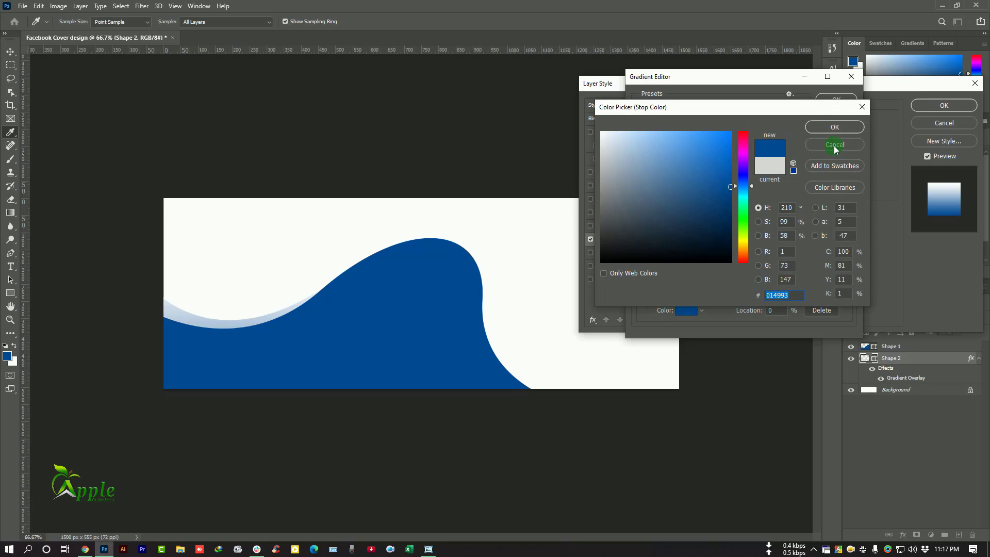
pyautogui.click(829, 128)
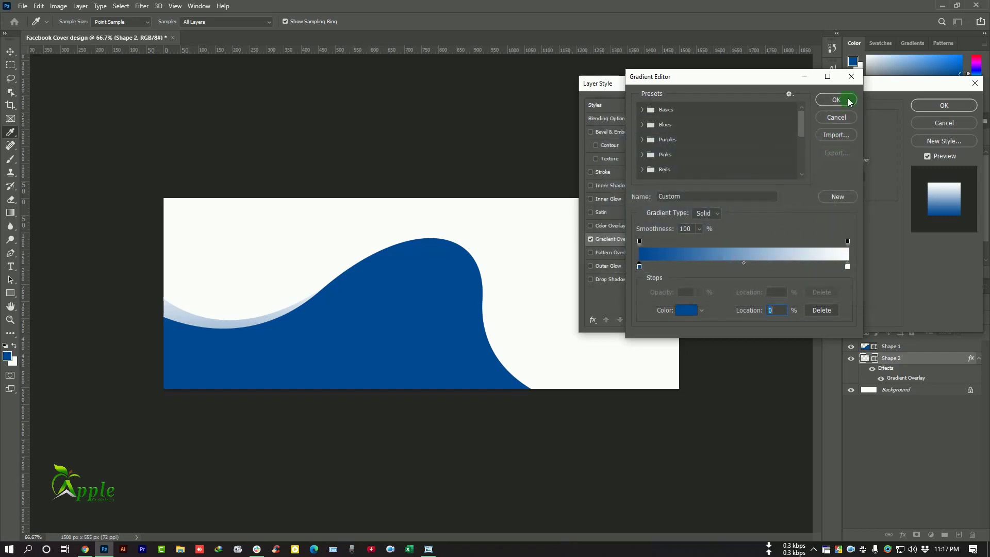
# Step: Set the blue-to-white gradient's angle to 158° and apply it
pyautogui.click(831, 101)
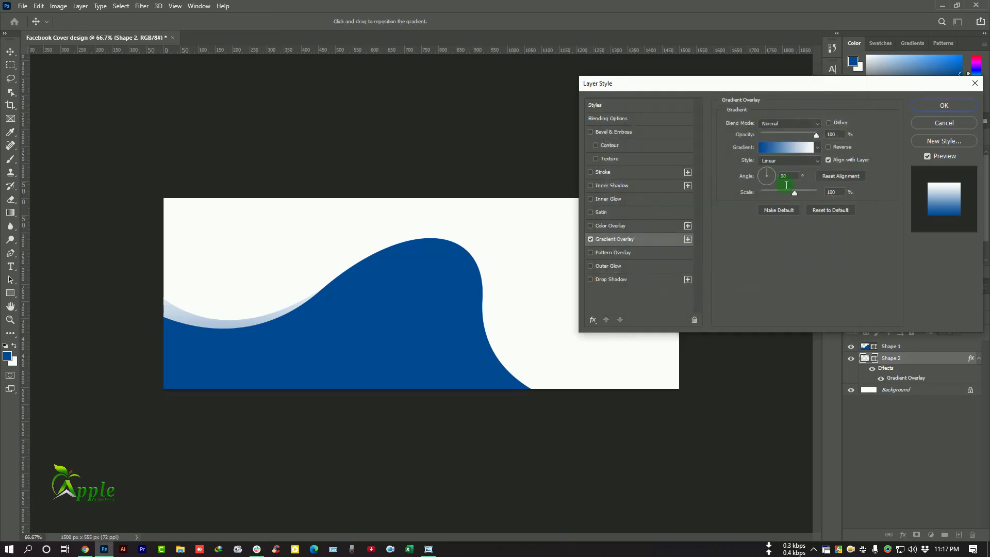
pyautogui.click(762, 177)
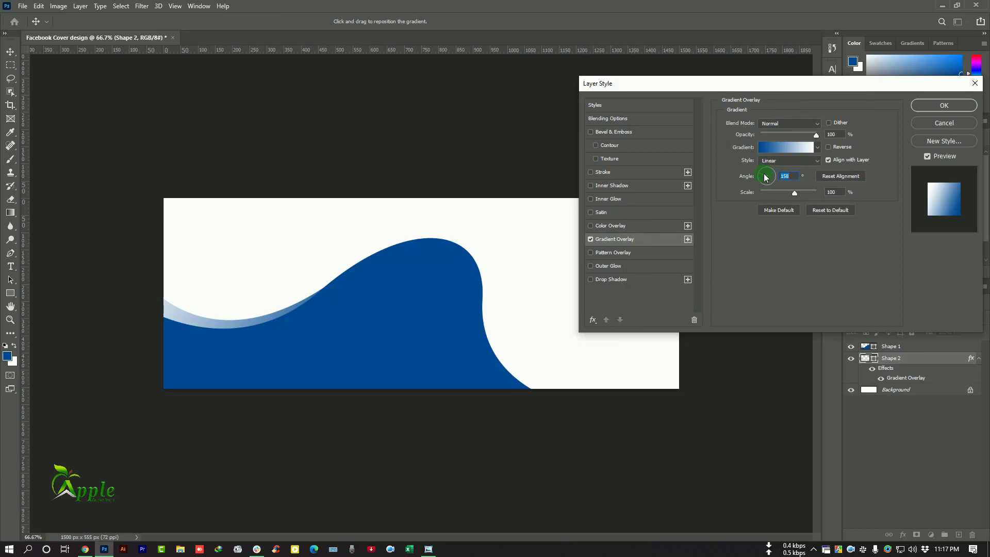
pyautogui.moveTo(794, 193); pyautogui.dragTo(781, 194)
pyautogui.click(945, 105)
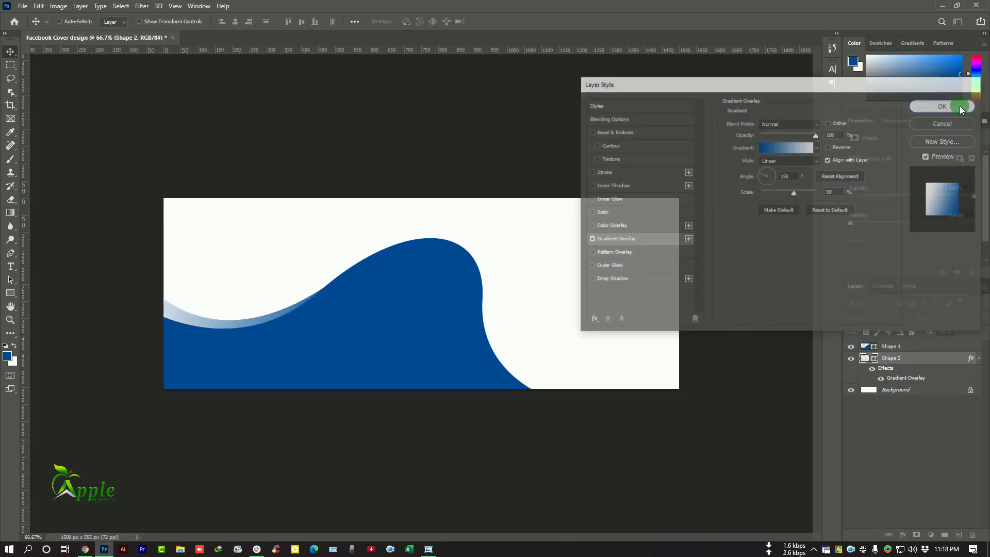
pyautogui.hotkey('ctrl', '-')
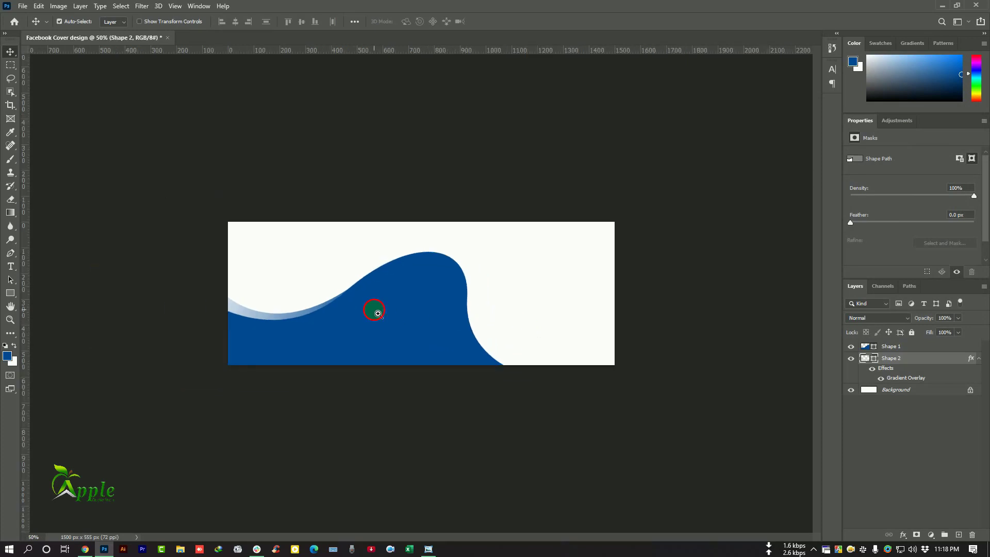
pyautogui.hotkey('ctrl', '+')
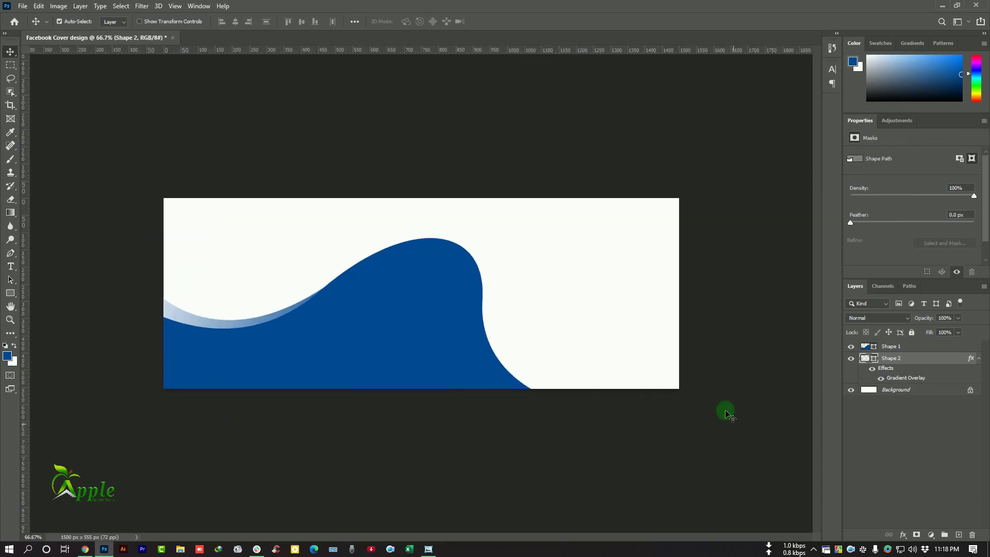
# Step: Select Shape 1 and add a Gradient Overlay to it
pyautogui.click(980, 359)
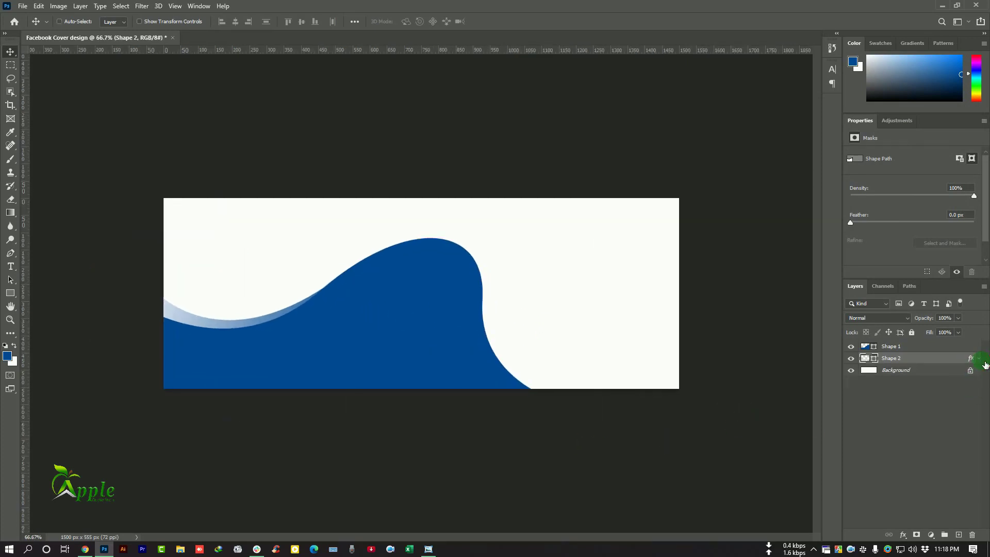
pyautogui.click(923, 347)
pyautogui.doubleClick(922, 353)
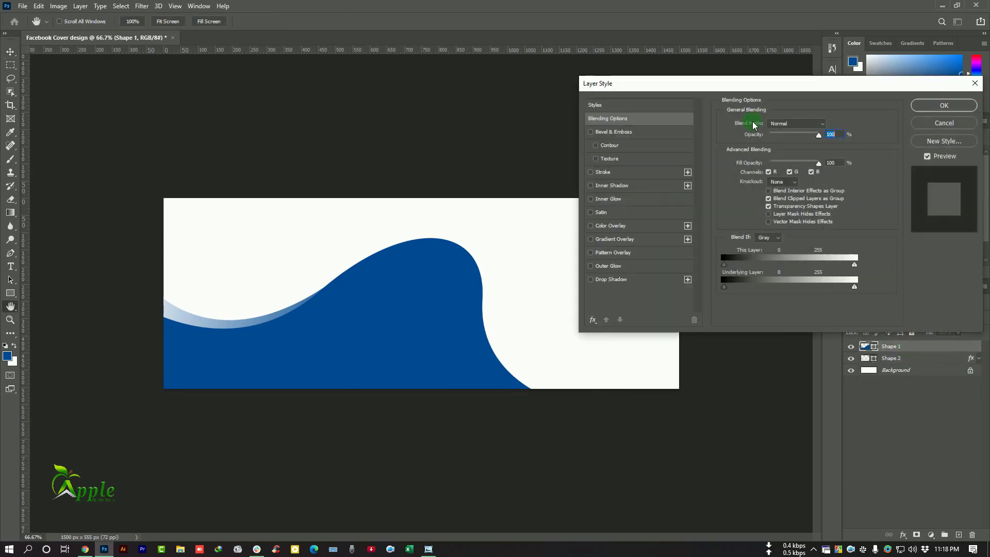
pyautogui.click(621, 239)
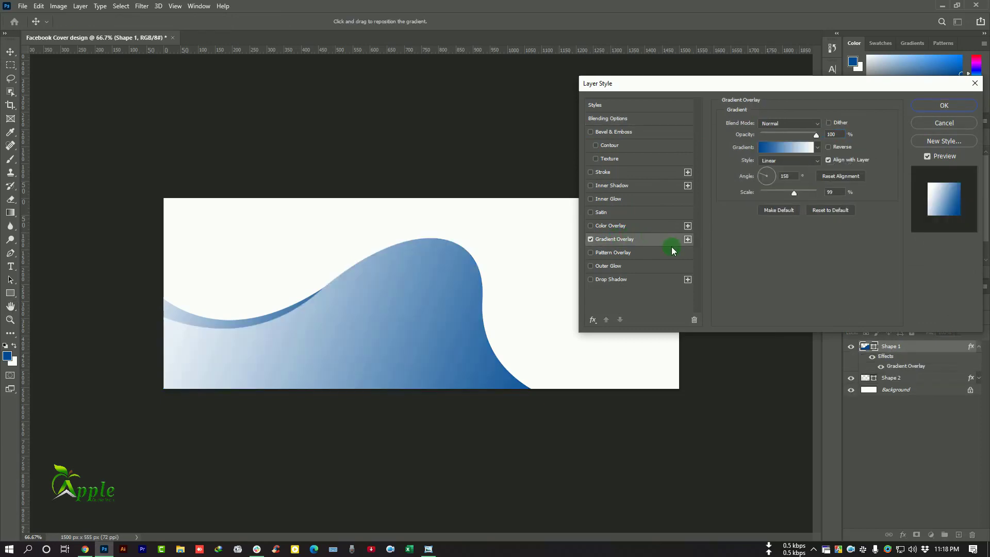
pyautogui.click(777, 149)
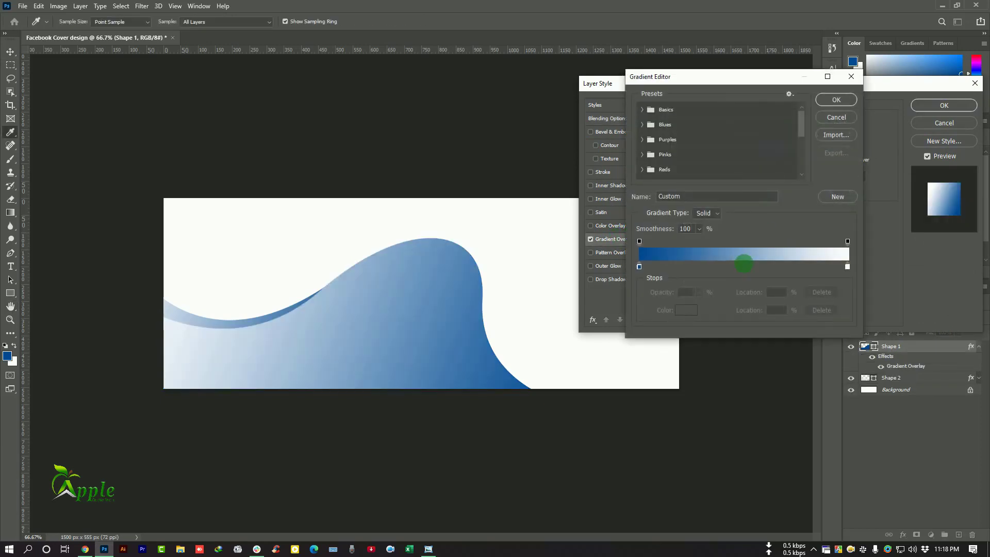
# Step: Set the gradient's end stop to purple #6508ac
pyautogui.doubleClick(848, 268)
pyautogui.moveTo(746, 188); pyautogui.dragTo(743, 171)
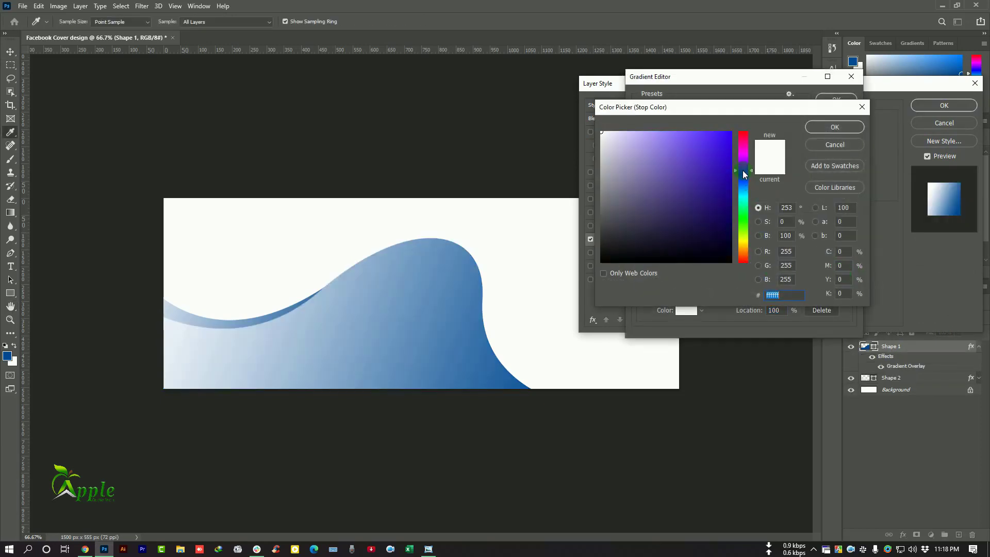
pyautogui.click(726, 200)
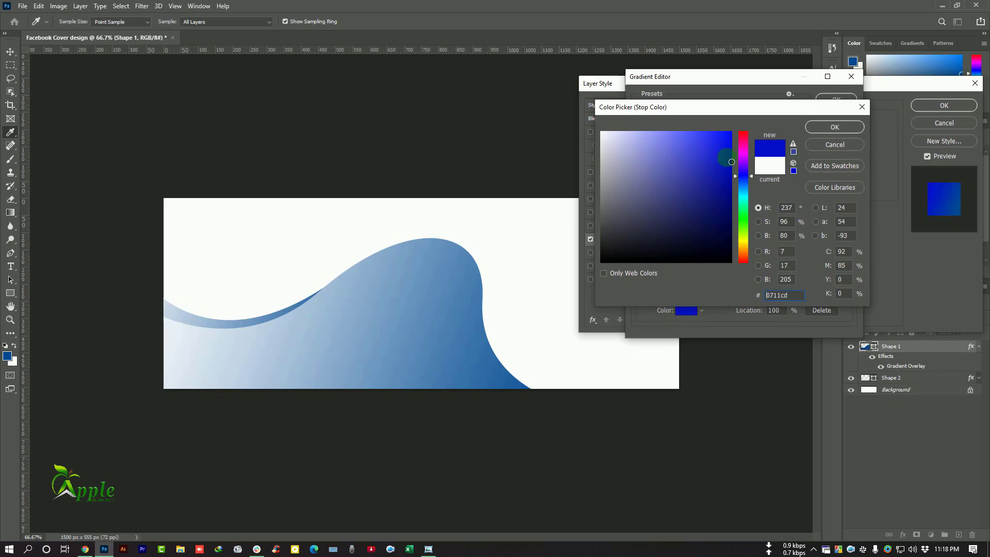
pyautogui.click(729, 194)
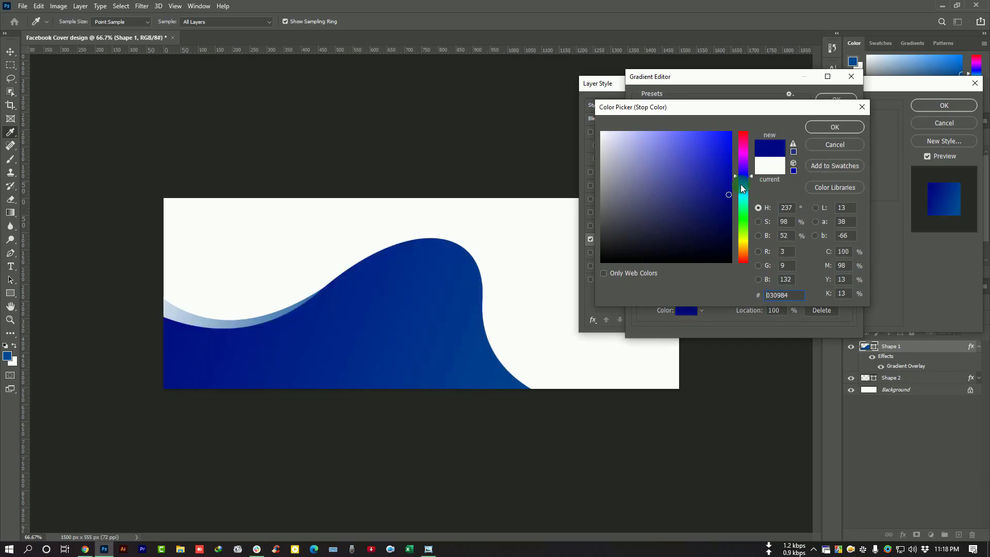
pyautogui.click(717, 172)
pyautogui.click(731, 194)
pyautogui.click(730, 180)
pyautogui.moveTo(752, 175); pyautogui.dragTo(751, 163)
pyautogui.click(730, 179)
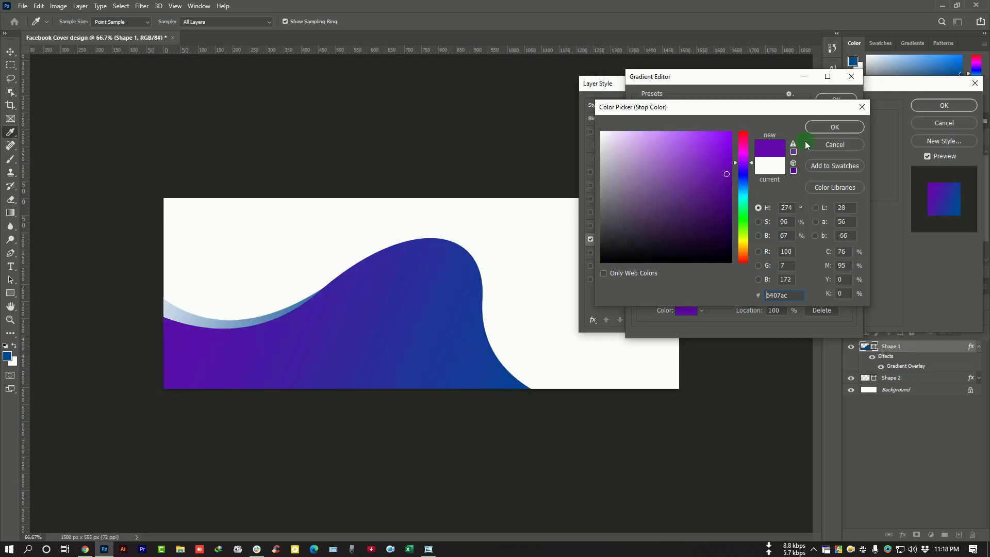
# Step: Accept the blue-to-purple gradient and turn its angle to about 171° so it runs horizontally
pyautogui.click(851, 129)
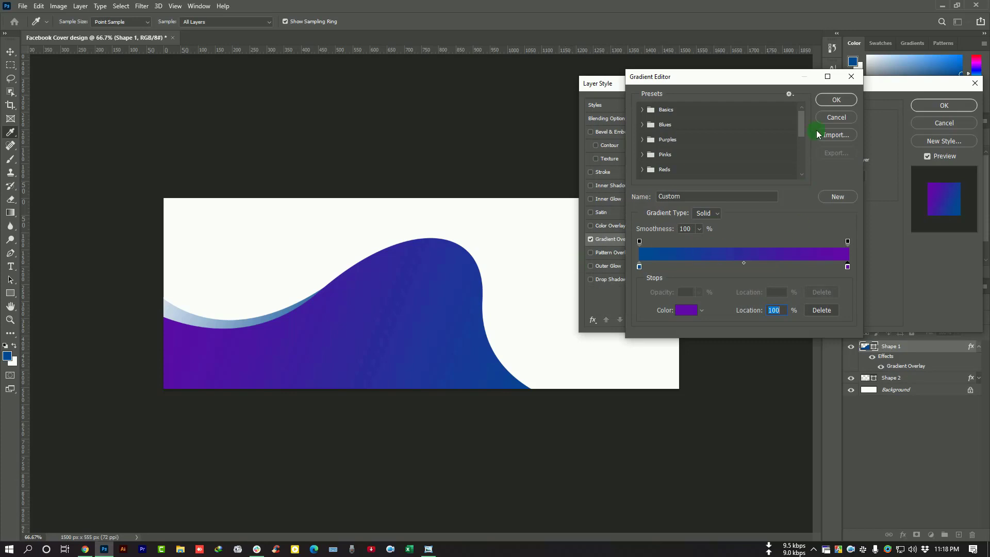
pyautogui.press('Return')
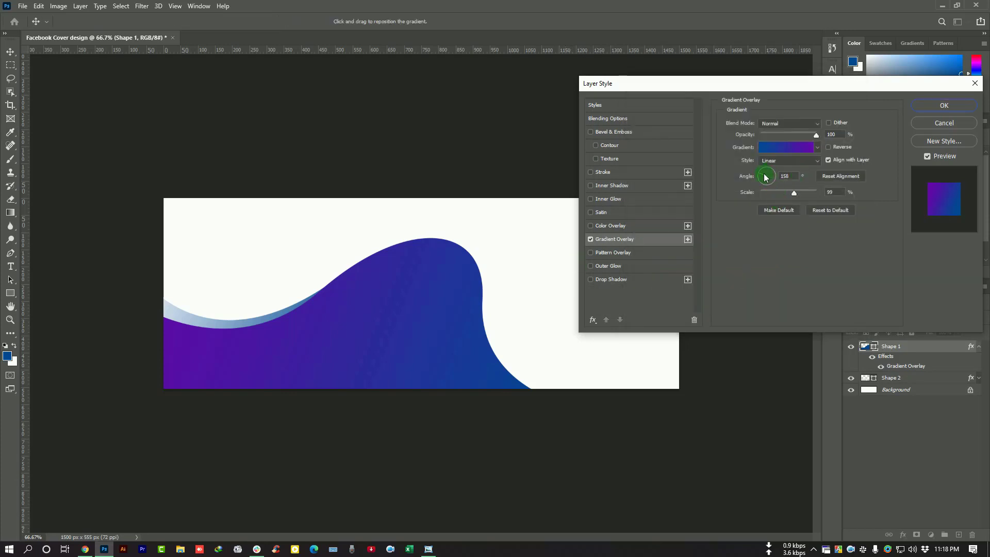
pyautogui.moveTo(765, 177); pyautogui.dragTo(763, 181)
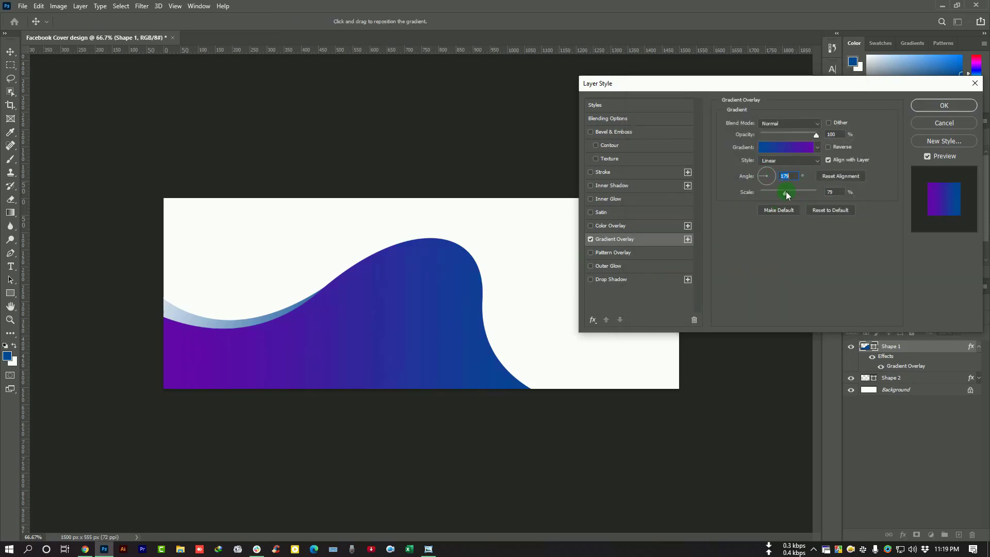
pyautogui.moveTo(781, 84); pyautogui.dragTo(507, 288)
# Step: Apply Shape 1's gradient, then select Shape 2 and open its Gradient Overlay settings
pyautogui.click(672, 310)
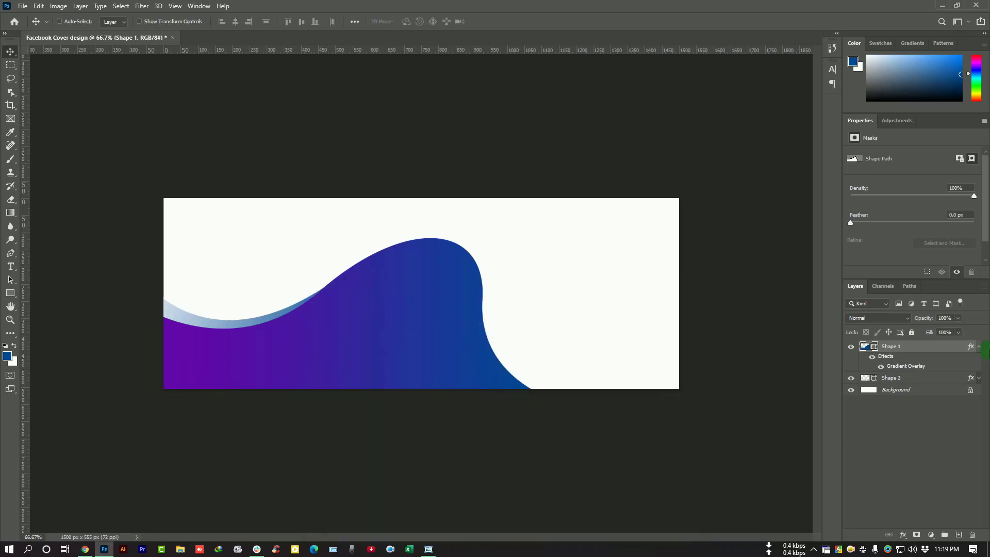
pyautogui.click(980, 347)
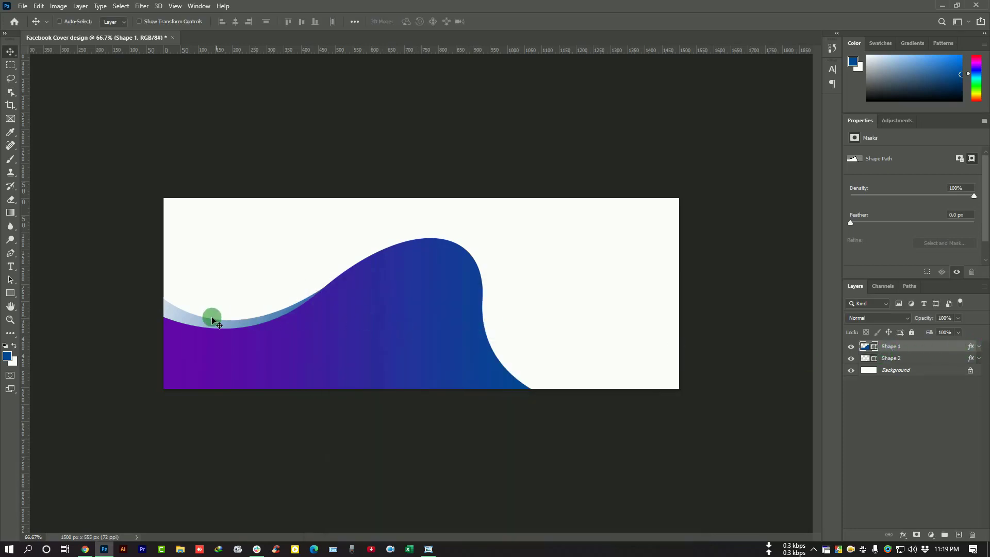
pyautogui.rightClick(184, 316)
pyautogui.click(209, 322)
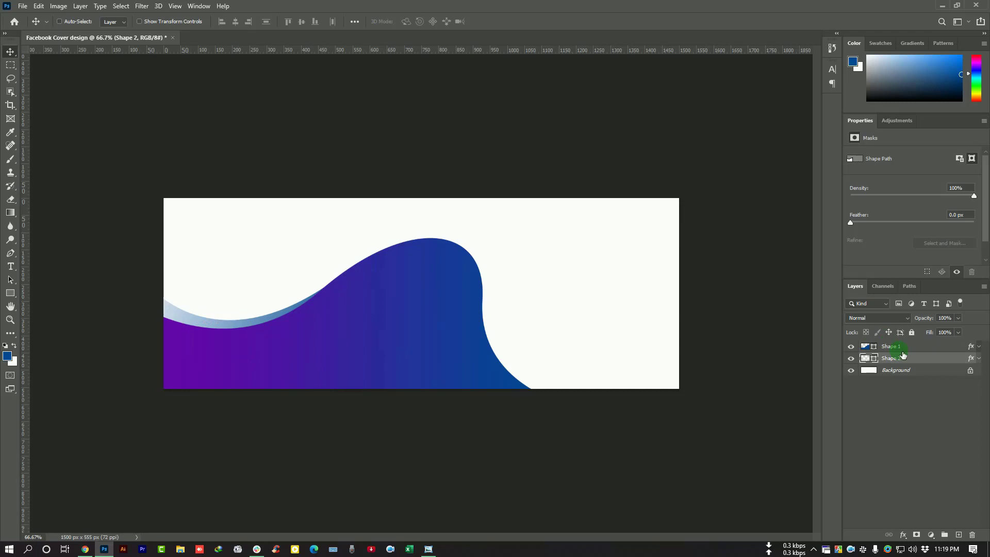
pyautogui.click(980, 358)
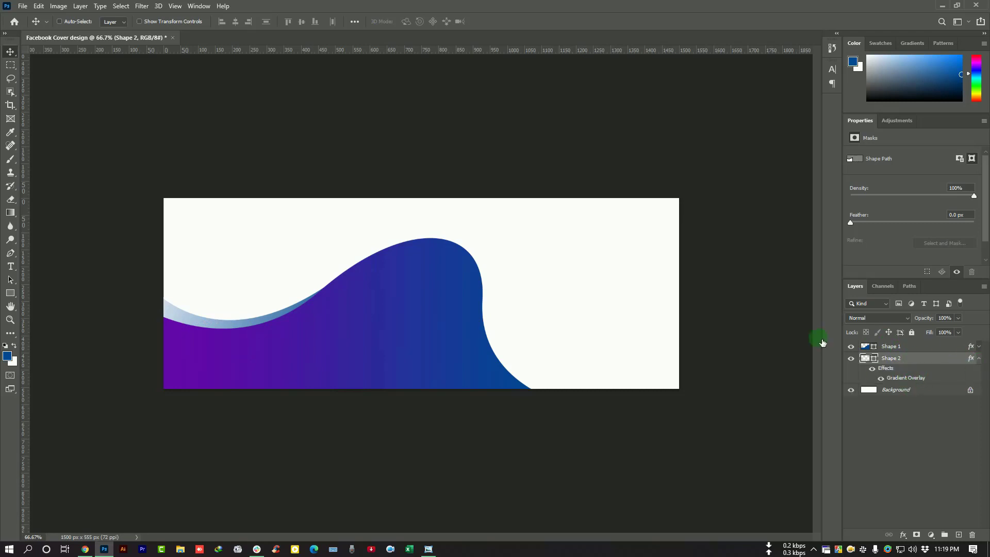
pyautogui.moveTo(506, 290); pyautogui.dragTo(759, 174)
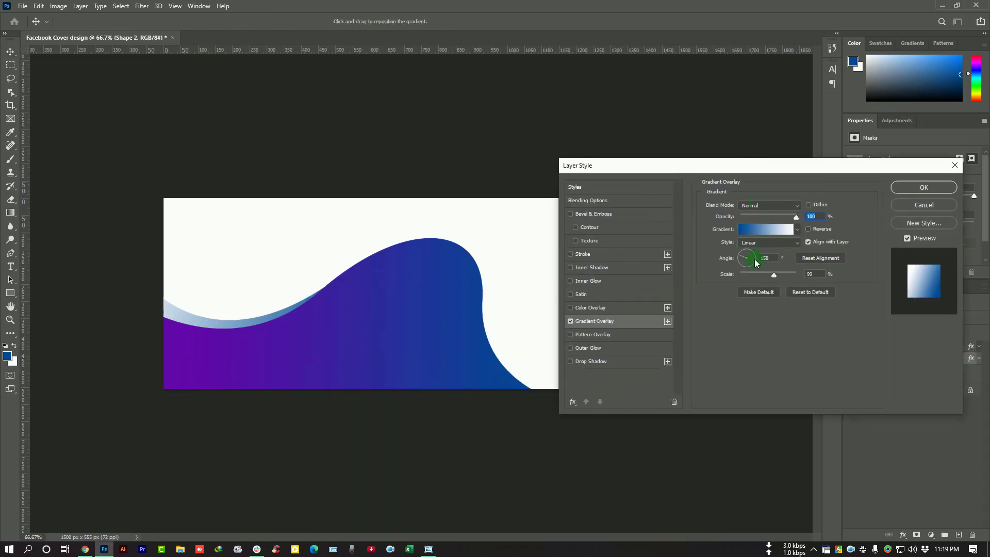
# Step: Change Shape 2's gradient start stop to violet #461ba4 sampled from the front wave
pyautogui.click(765, 229)
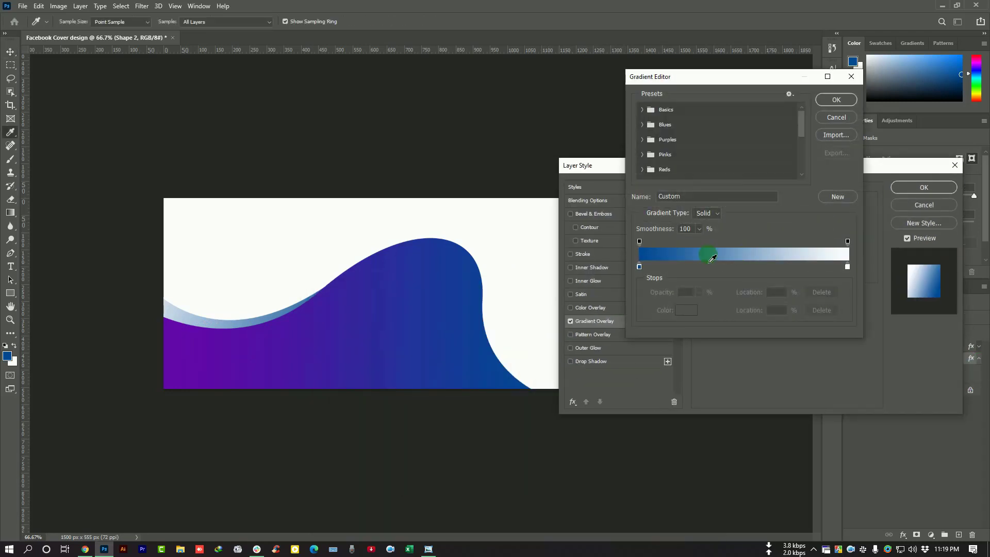
pyautogui.doubleClick(639, 266)
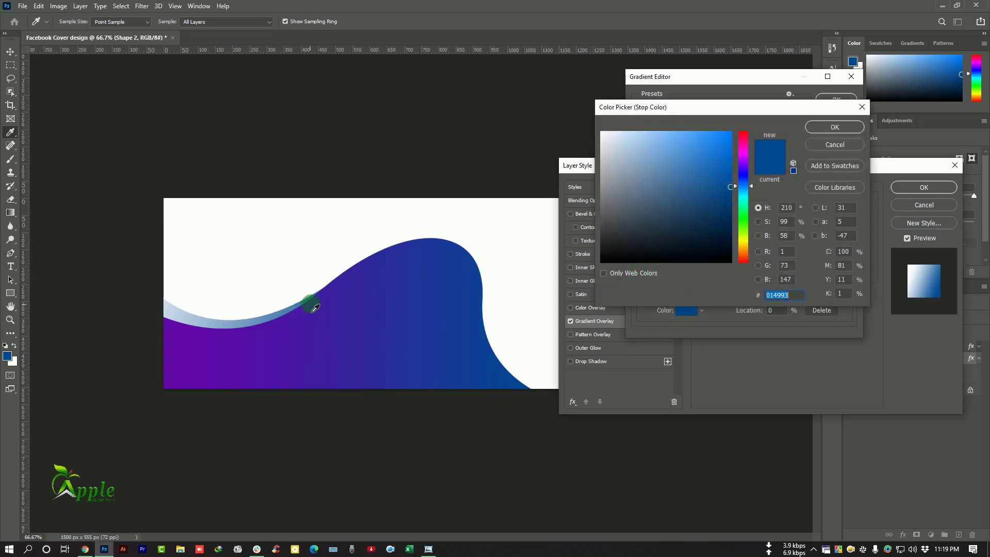
pyautogui.click(311, 310)
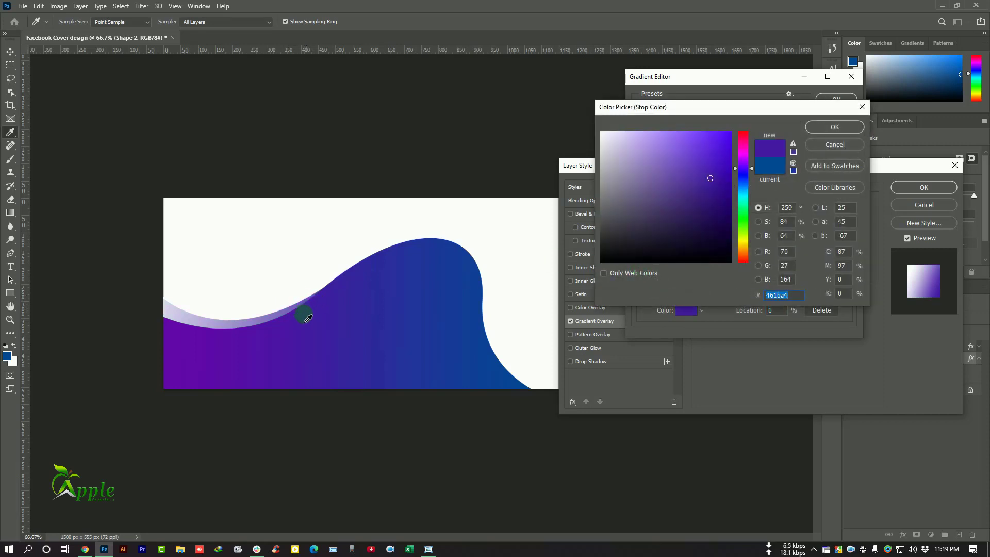
pyautogui.click(832, 127)
pyautogui.click(835, 101)
pyautogui.click(924, 188)
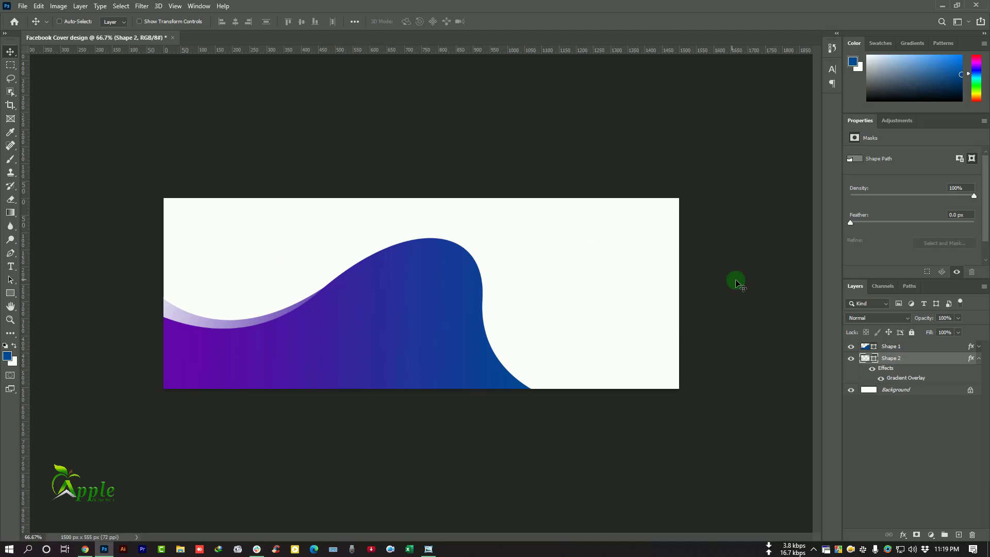
# Step: Draw a light grey 414 × 414 px circle on the right of the cover and nudge it into place
pyautogui.click(981, 359)
pyautogui.moveTo(10, 294); pyautogui.dragTo(58, 314)
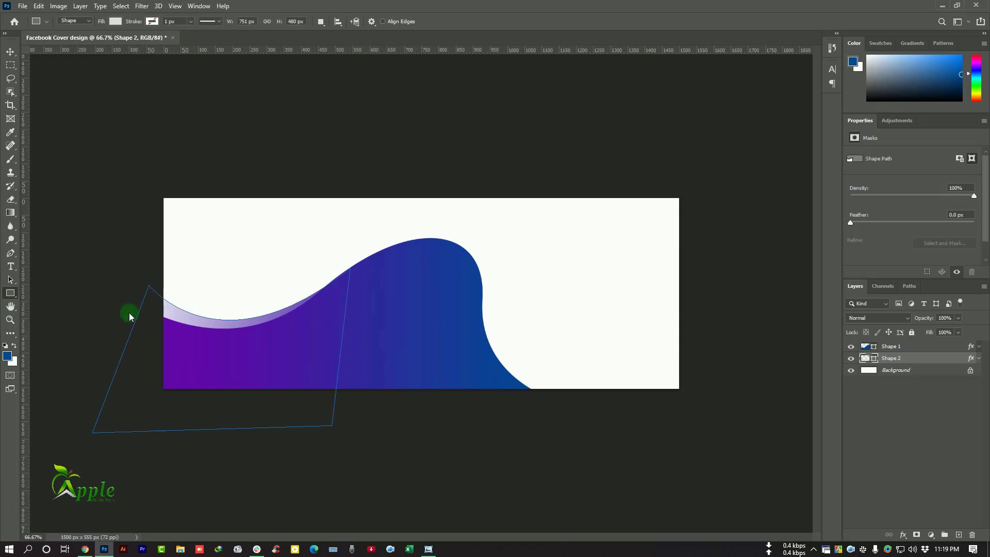
pyautogui.moveTo(518, 226); pyautogui.dragTo(548, 259)
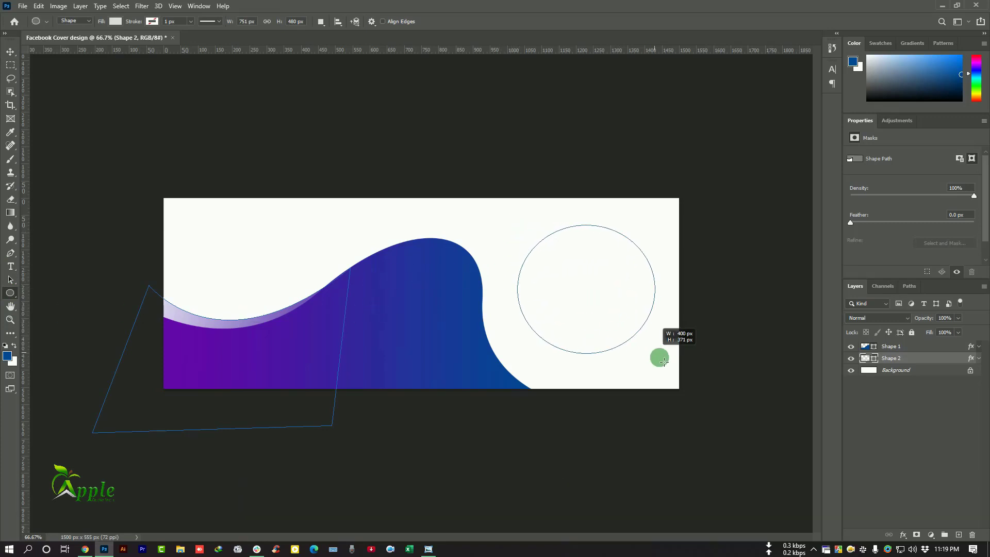
pyautogui.moveTo(664, 362)
pyautogui.mouseDown()
pyautogui.moveTo(665, 376)
pyautogui.moveTo(659, 370)
pyautogui.mouseUp()
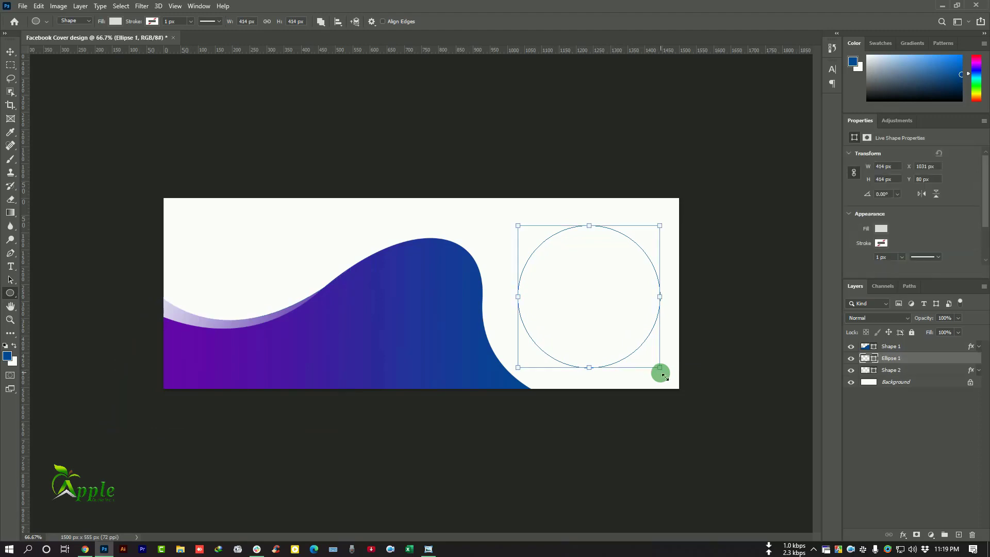
pyautogui.click(7, 54)
pyautogui.moveTo(588, 287); pyautogui.dragTo(586, 295)
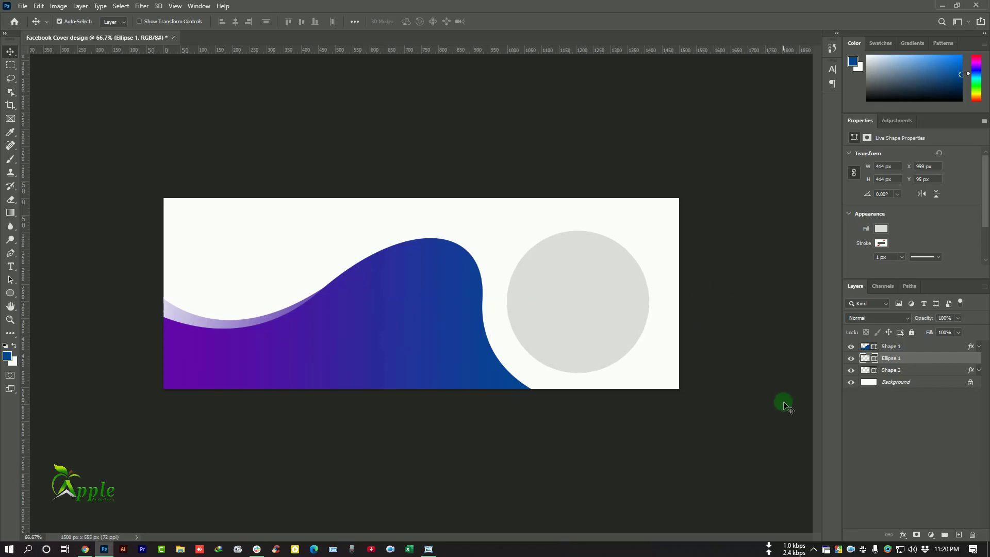
# Step: Give Ellipse 1 a 24 px light grey #e6e6e6 stroke
pyautogui.doubleClick(931, 362)
pyautogui.moveTo(718, 171); pyautogui.dragTo(946, 185)
pyautogui.hotkey('ctrl', '+')
pyautogui.click(797, 270)
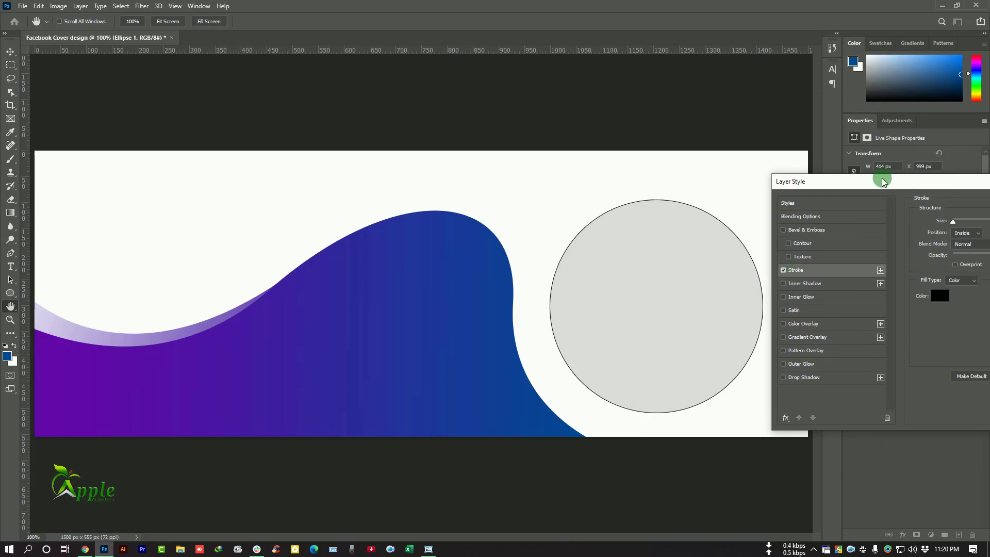
pyautogui.moveTo(882, 178); pyautogui.dragTo(213, 234)
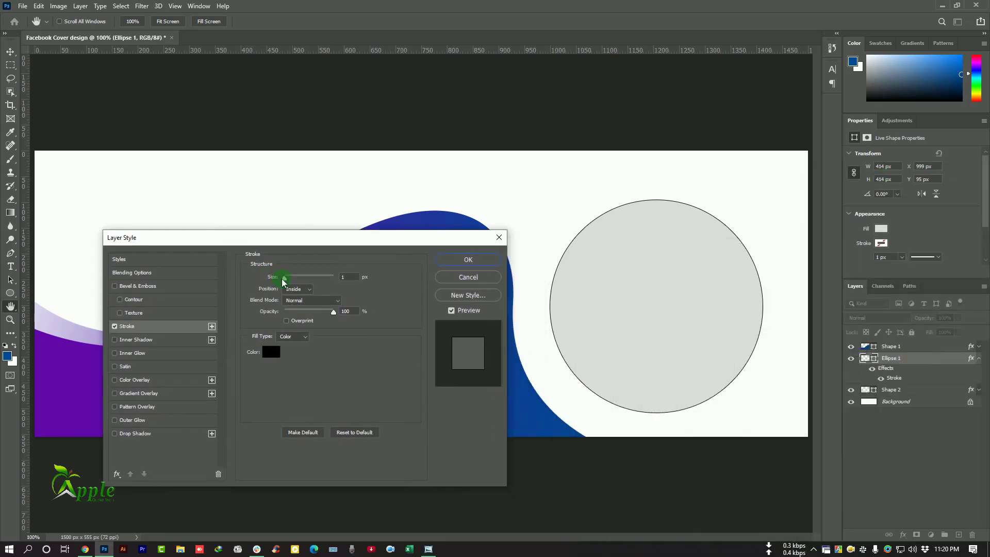
pyautogui.moveTo(285, 282); pyautogui.dragTo(294, 288)
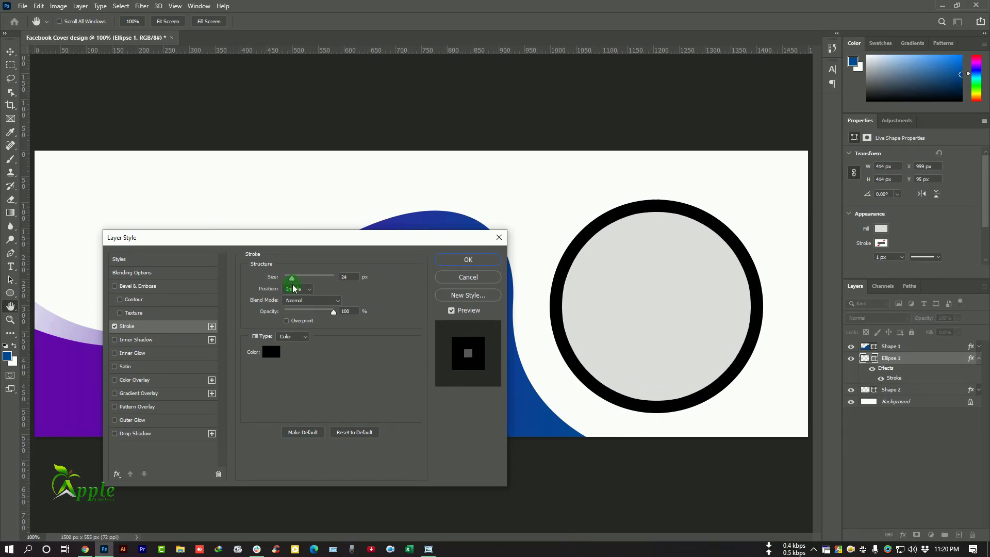
pyautogui.click(278, 355)
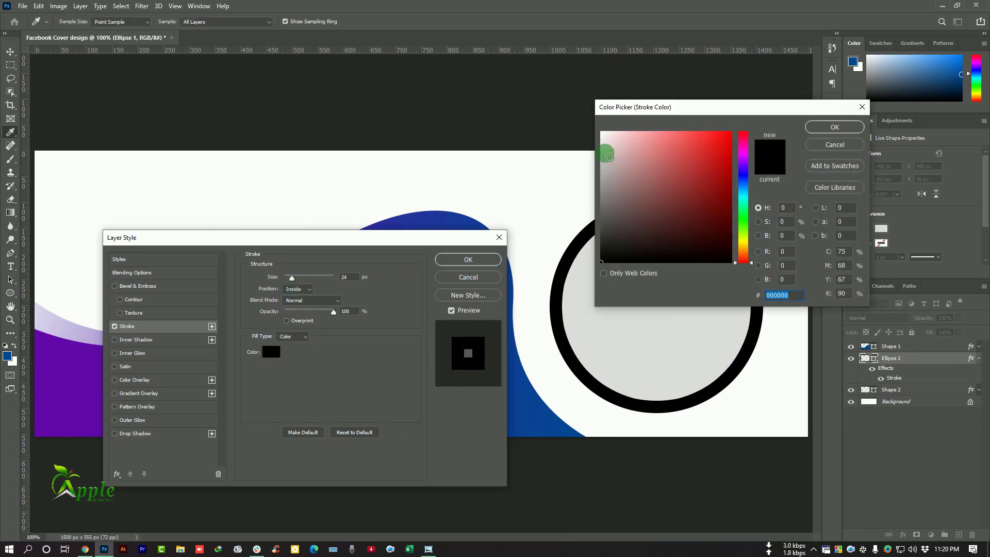
pyautogui.click(606, 150)
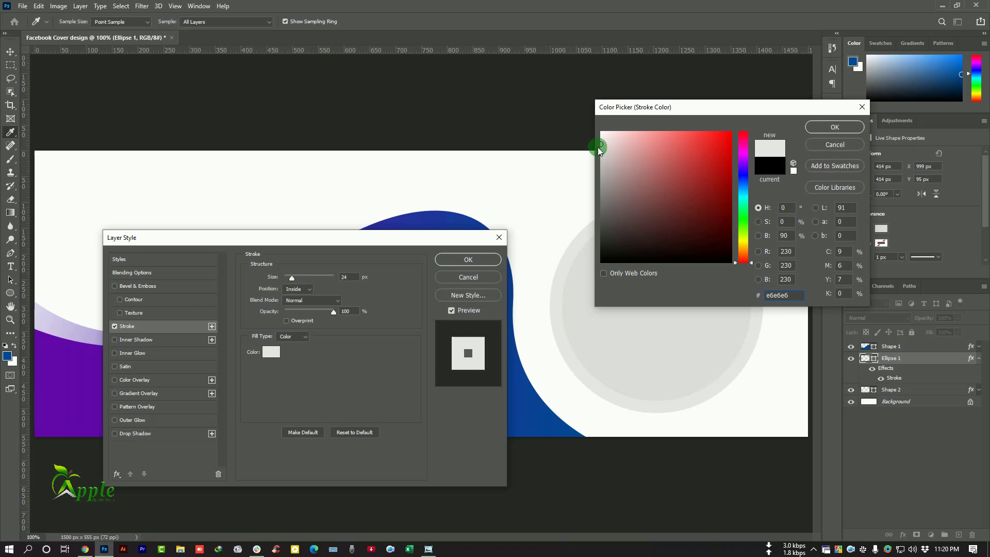
pyautogui.click(817, 128)
# Step: Raise the circle above Shape 1, then pen-draw a curved grey shape over the top-right corner
pyautogui.press('Return')
pyautogui.hotkey('ctrl', ']')
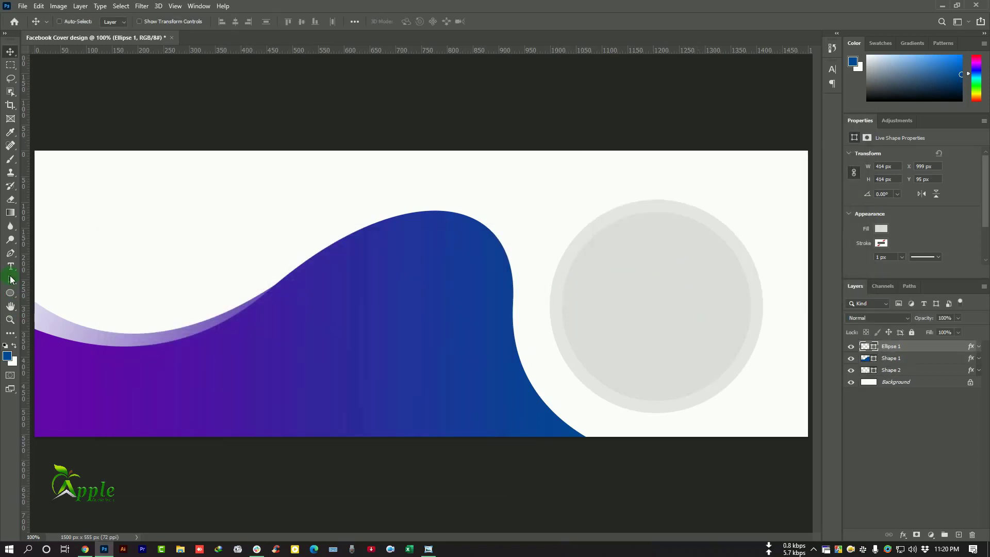
pyautogui.rightClick(10, 253)
pyautogui.click(113, 257)
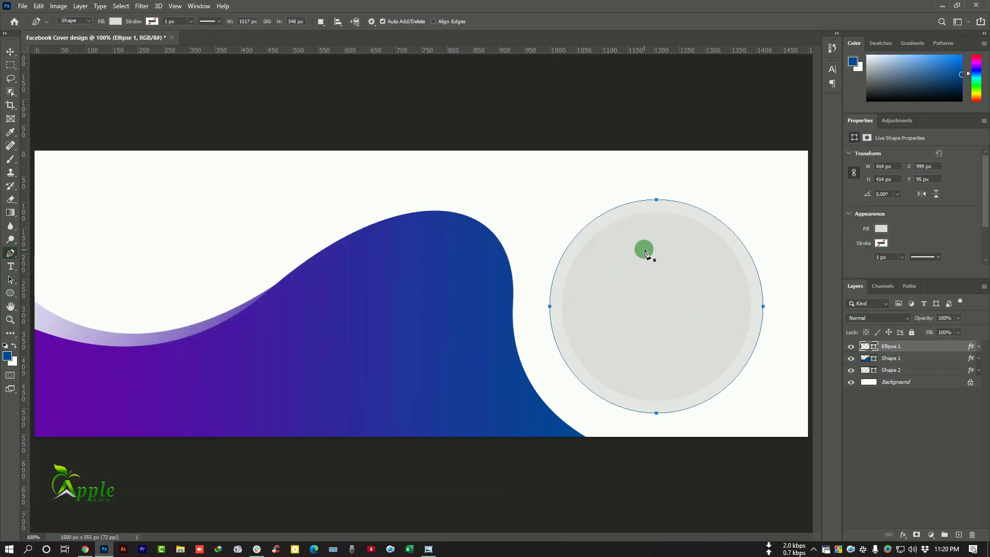
pyautogui.hotkey('ctrl', '-')
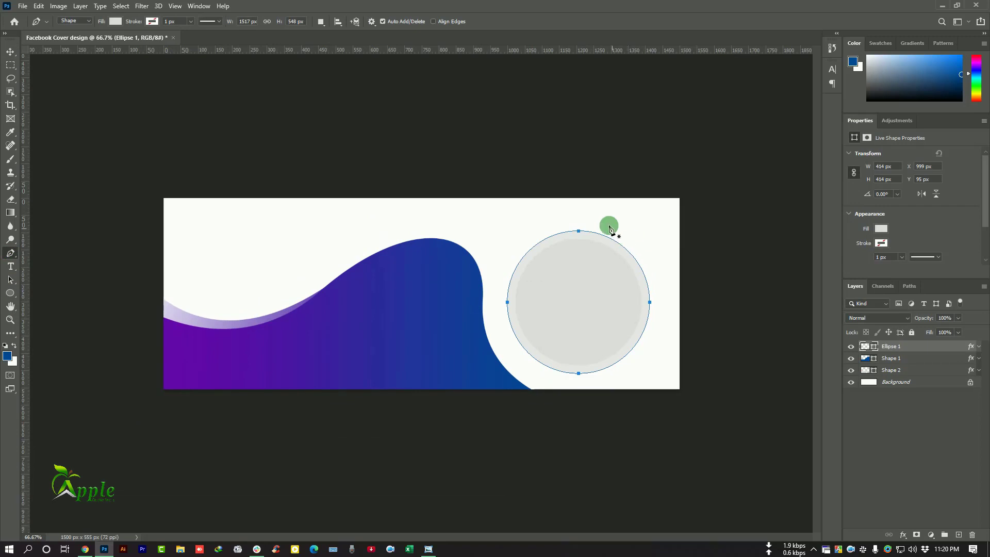
pyautogui.click(560, 193)
pyautogui.moveTo(691, 315); pyautogui.dragTo(701, 448)
pyautogui.keyDown('alt'); pyautogui.click(691, 315); pyautogui.keyUp('alt')
pyautogui.click(695, 181)
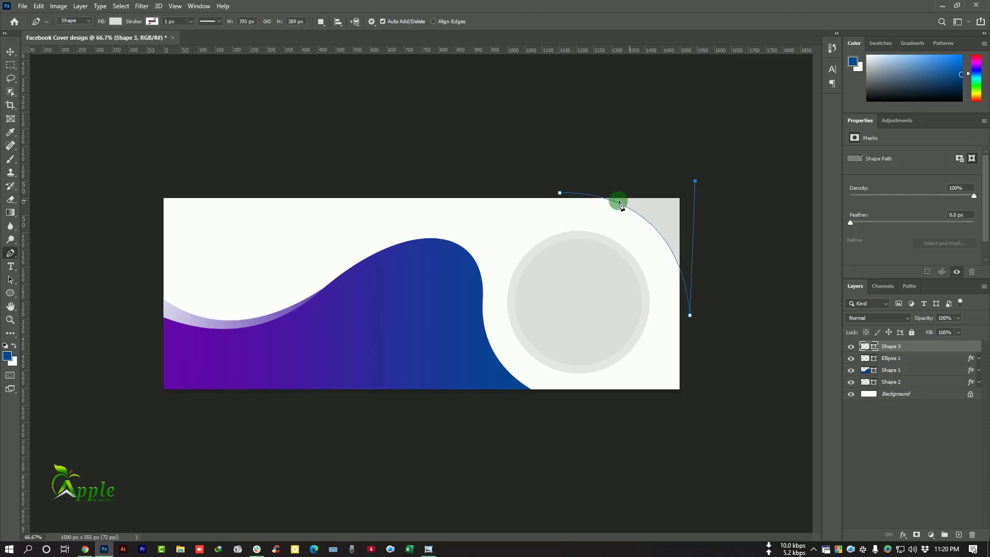
pyautogui.click(10, 52)
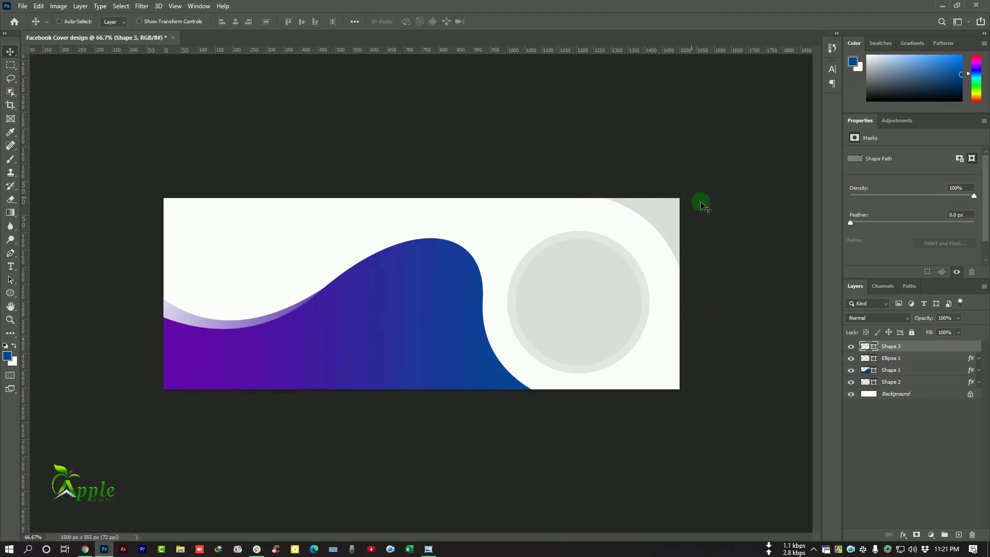
pyautogui.press('ctrl')
# Step: Copy Shape 1's gradient layer style and paste it onto the Shape 3 corner piece
pyautogui.click(903, 375)
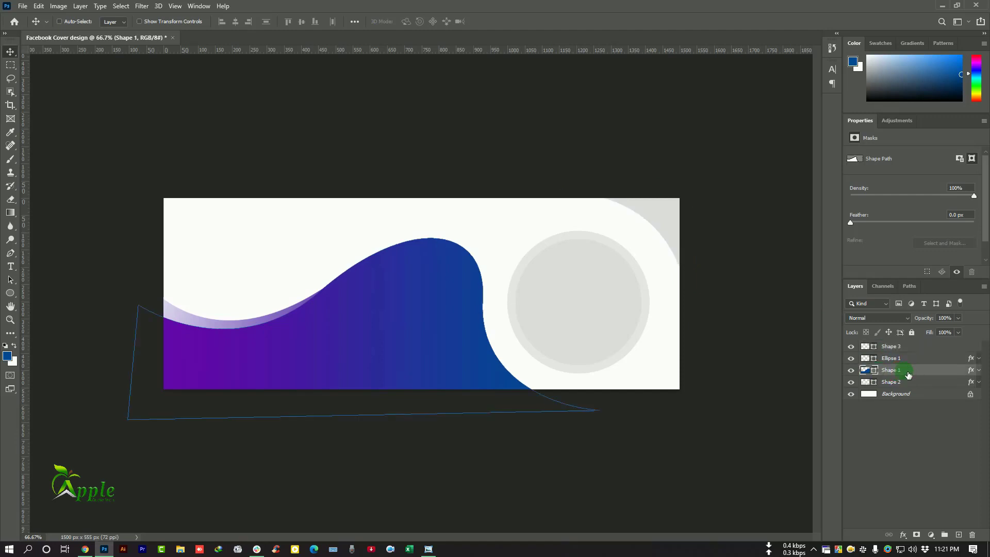
pyautogui.click(979, 370)
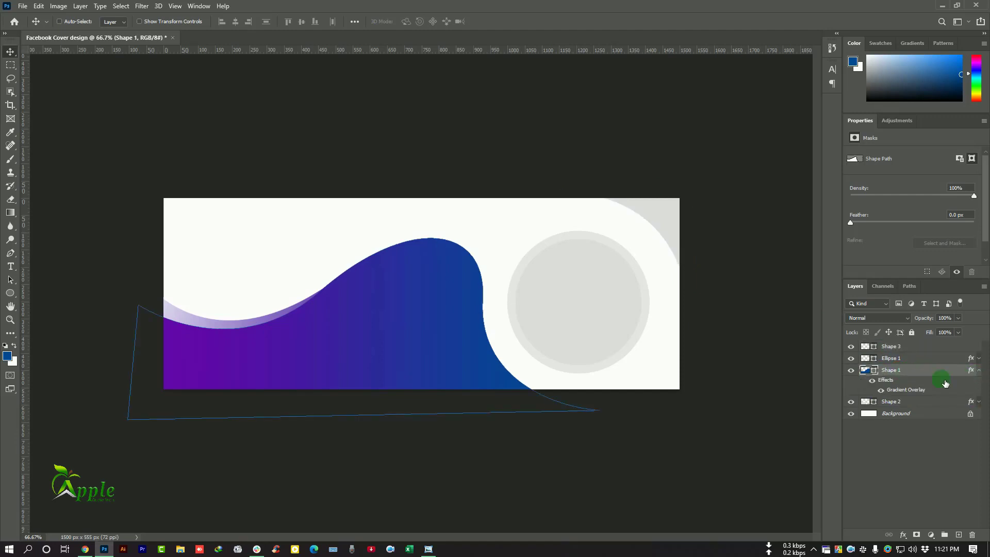
pyautogui.rightClick(914, 374)
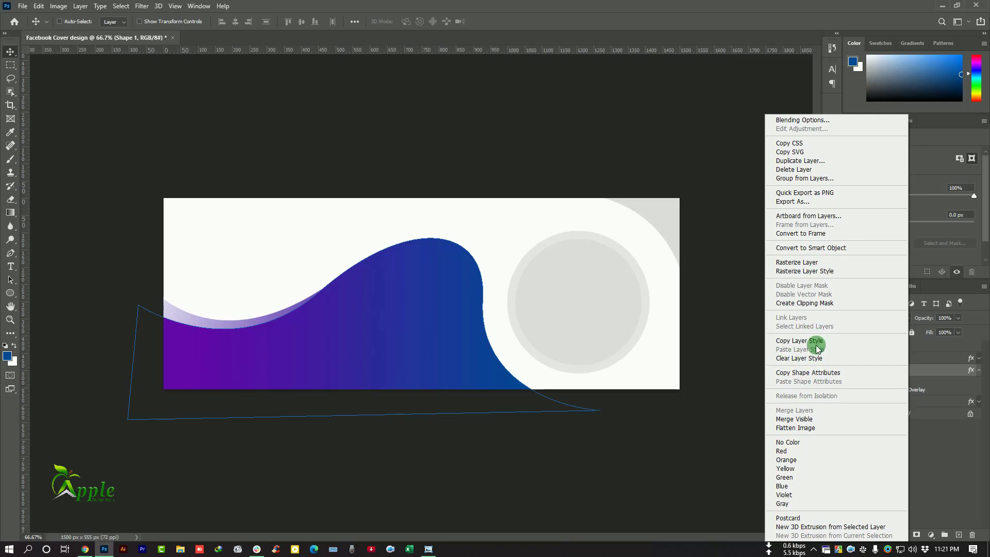
pyautogui.click(809, 341)
pyautogui.click(979, 371)
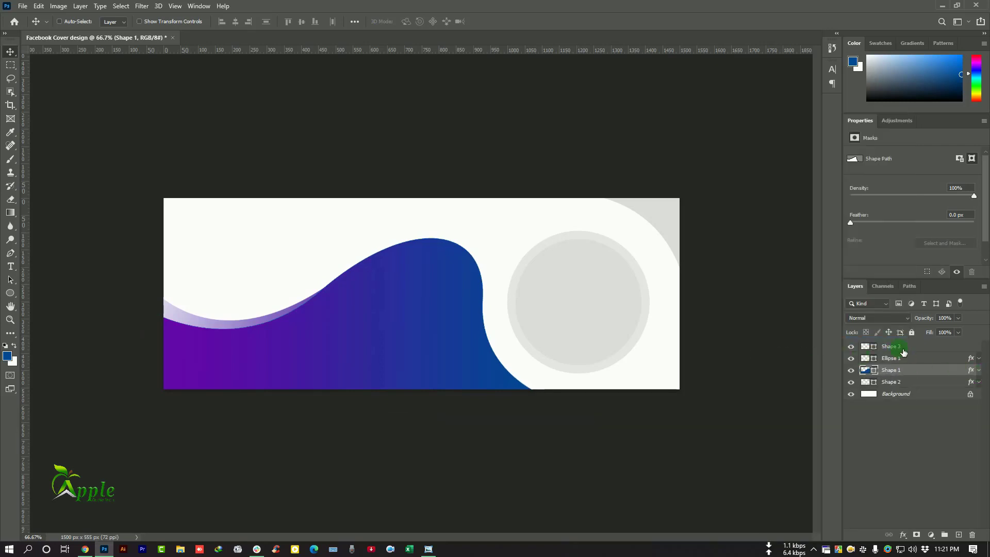
pyautogui.rightClick(908, 348)
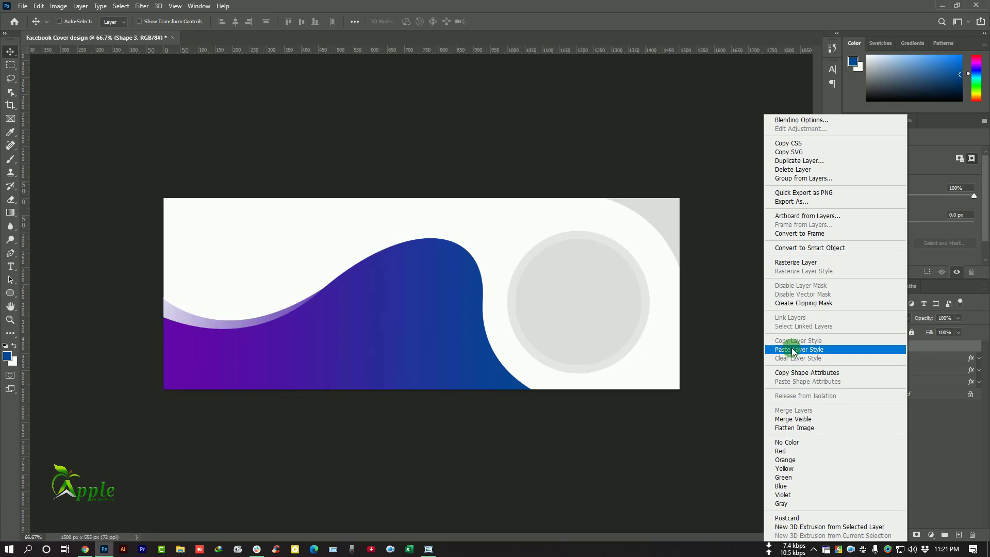
pyautogui.click(823, 351)
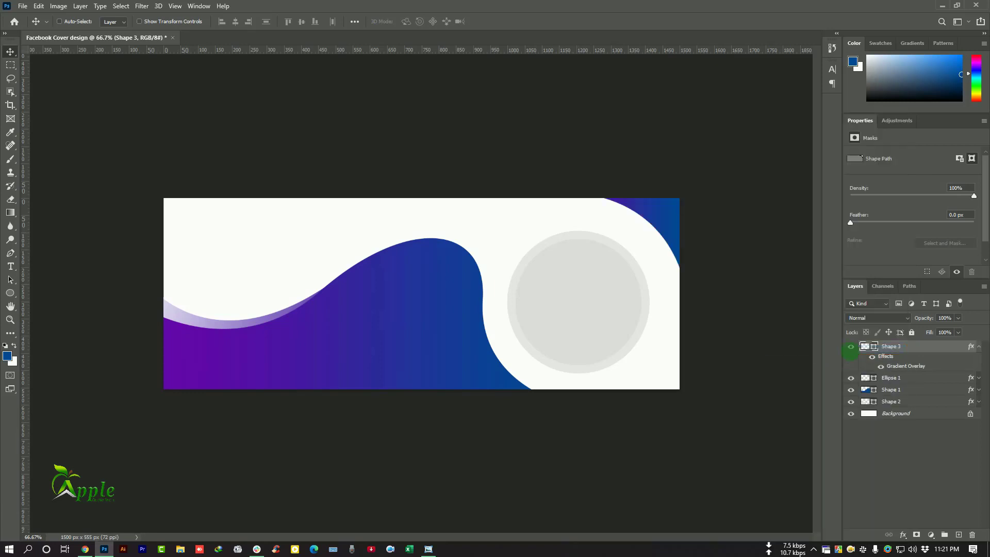
# Step: Set the corner's Gradient Overlay scale to 72% and add a new empty layer
pyautogui.doubleClick(911, 367)
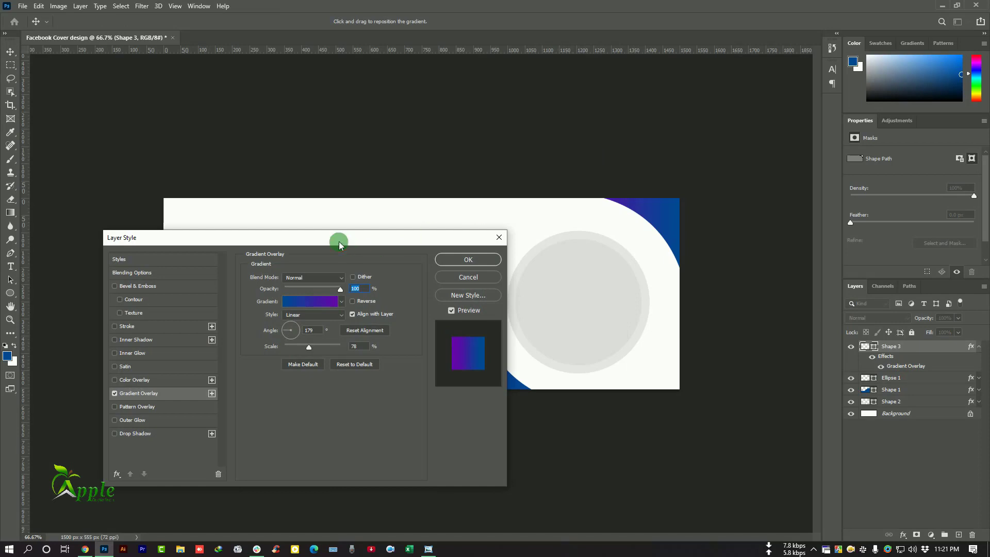
pyautogui.moveTo(339, 241); pyautogui.dragTo(304, 228)
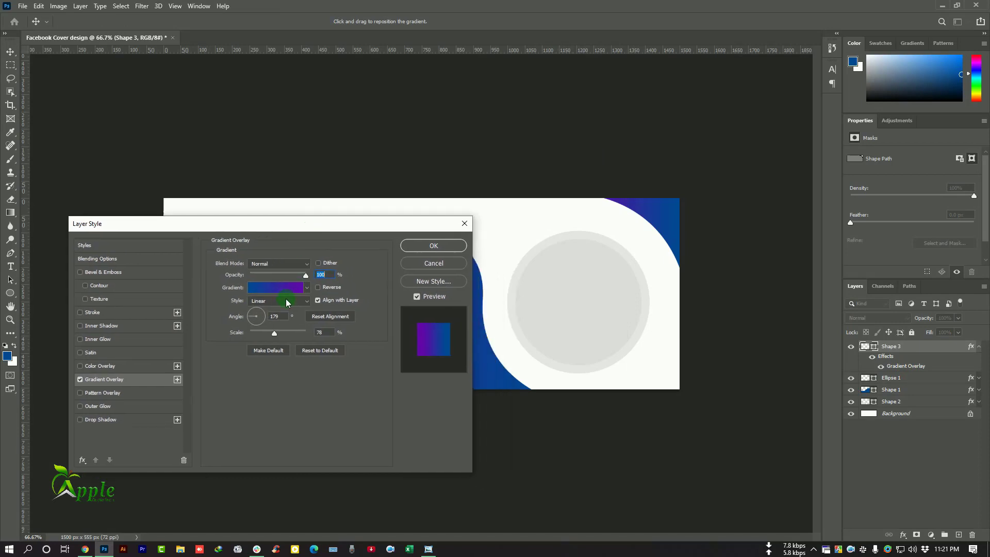
pyautogui.click(272, 333)
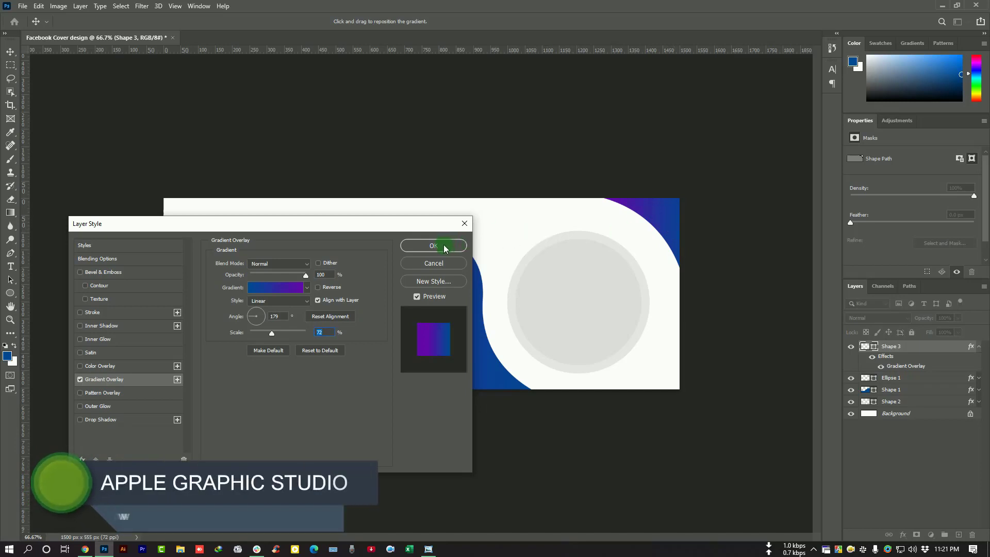
pyautogui.click(433, 246)
pyautogui.click(958, 535)
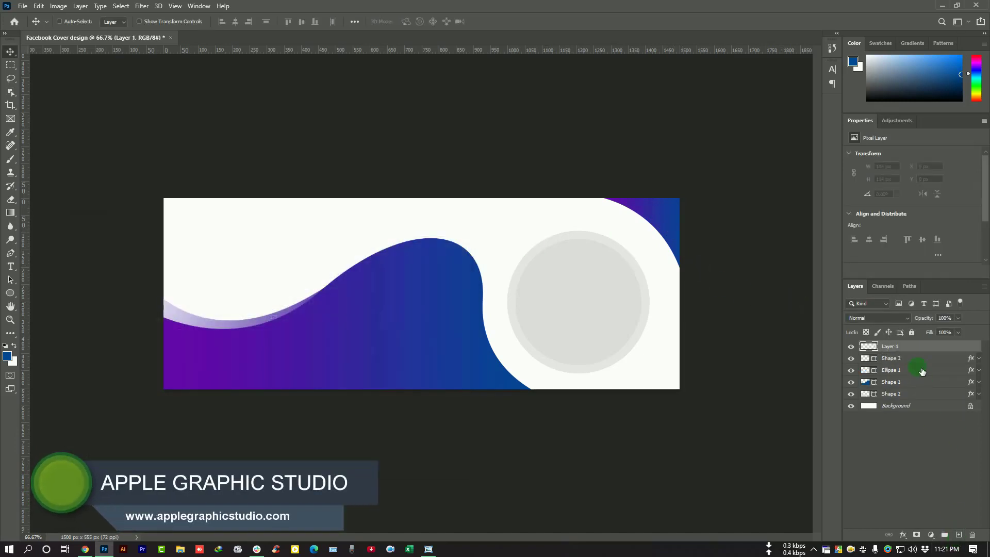
# Step: Draw a small curved bump shape along the cover's top edge and nudge it into place
pyautogui.moveTo(10, 253); pyautogui.dragTo(60, 256)
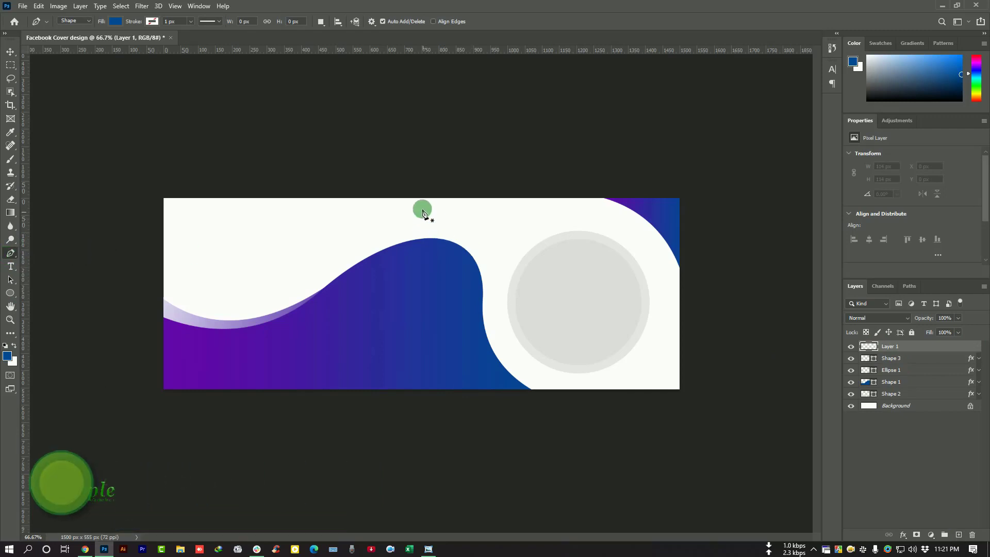
pyautogui.click(438, 191)
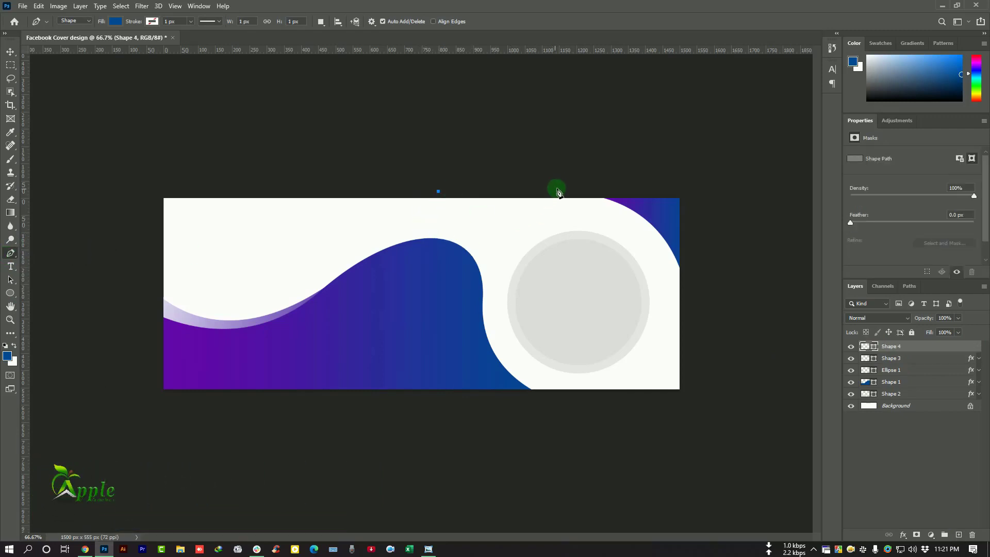
pyautogui.moveTo(572, 184); pyautogui.dragTo(643, 124)
pyautogui.click(437, 192)
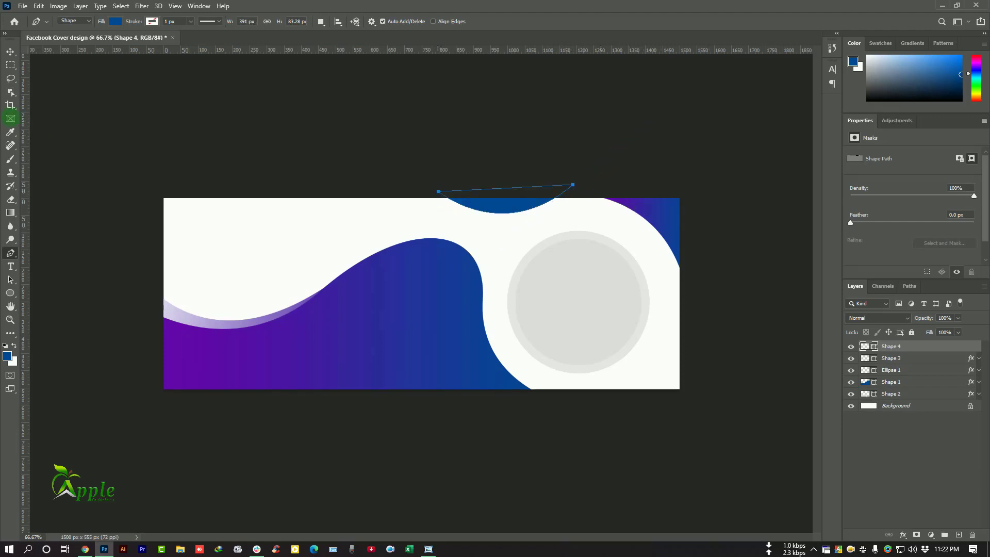
pyautogui.press('v')
pyautogui.moveTo(528, 211); pyautogui.dragTo(530, 213)
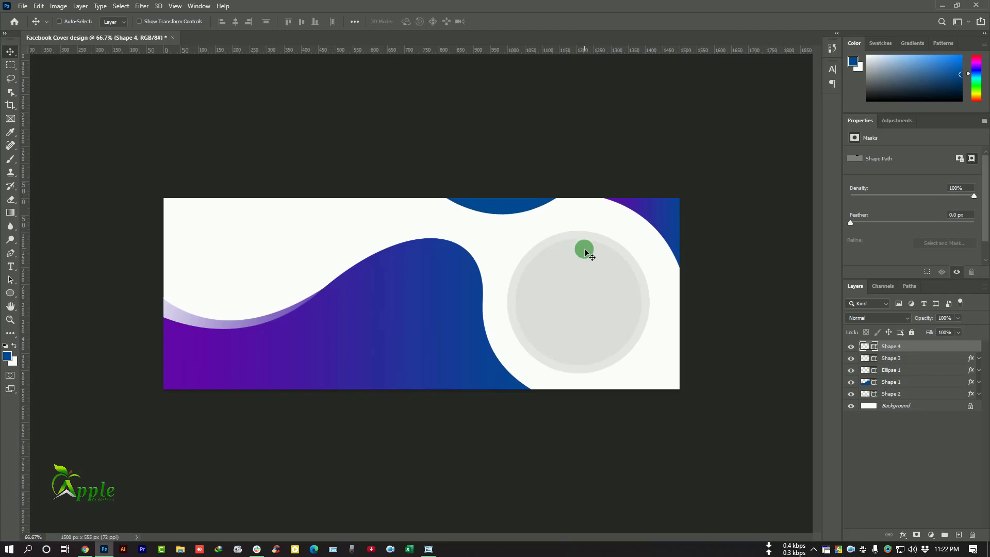
pyautogui.moveTo(585, 249); pyautogui.dragTo(585, 249)
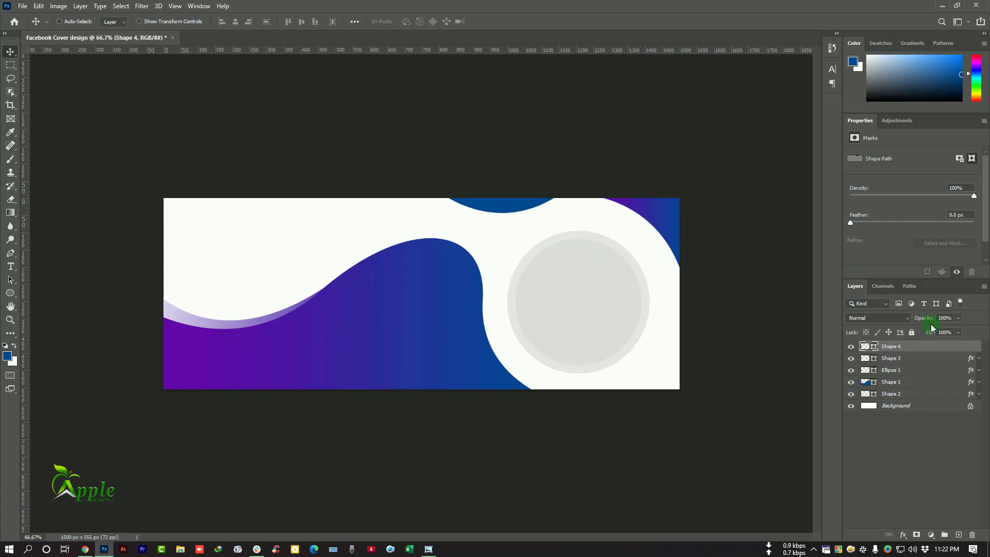
# Step: Paste the copied purple-blue gradient style onto Shape 4 and collapse its effects
pyautogui.rightClick(938, 349)
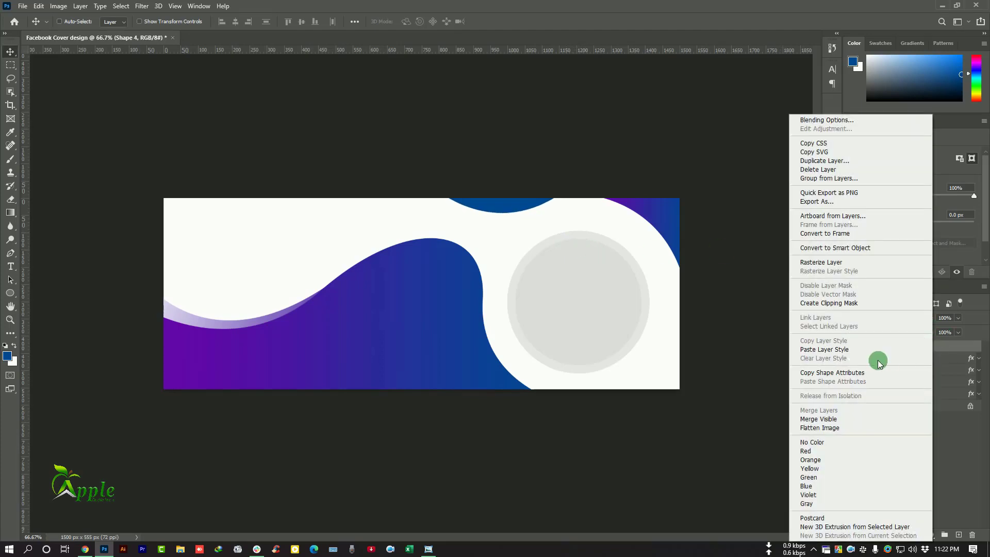
pyautogui.click(838, 351)
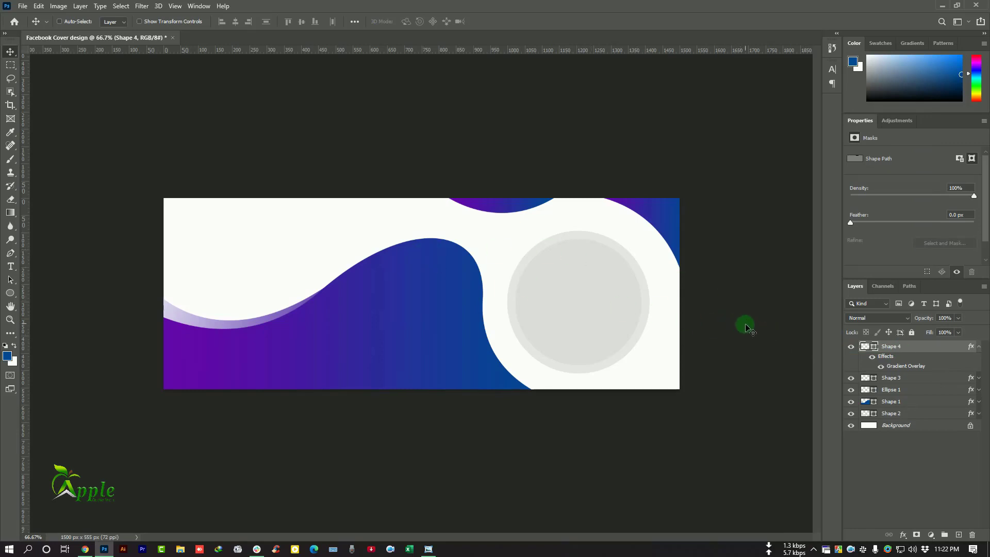
pyautogui.click(980, 349)
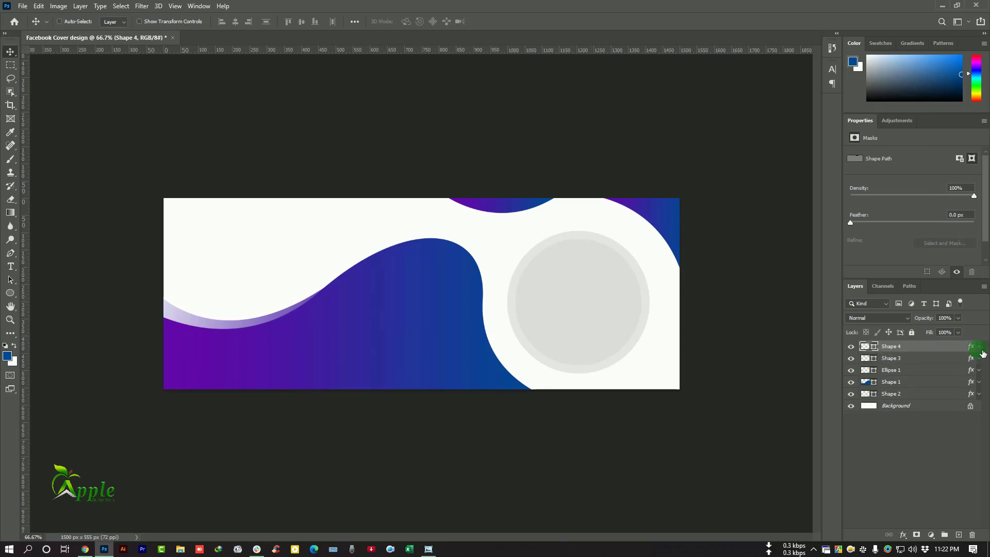
# Step: On a new layer, pen-draw a curved closed shape across the cover's top-left corner
pyautogui.click(959, 535)
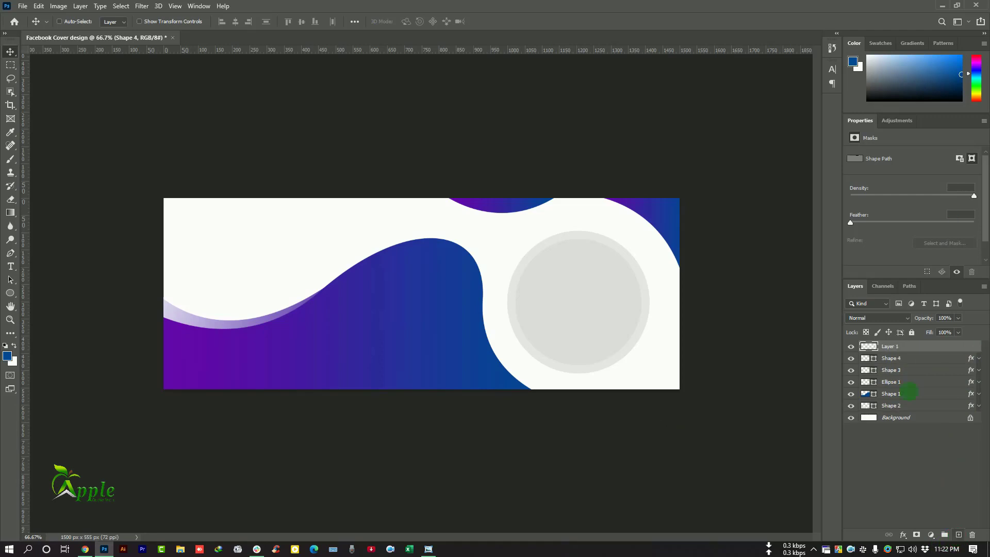
pyautogui.moveTo(10, 259); pyautogui.dragTo(88, 249)
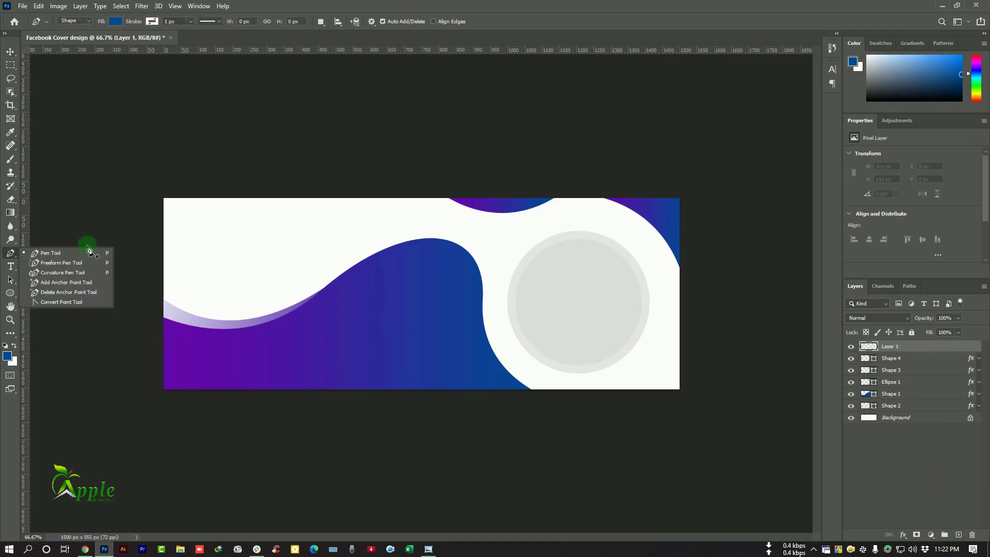
pyautogui.click(148, 259)
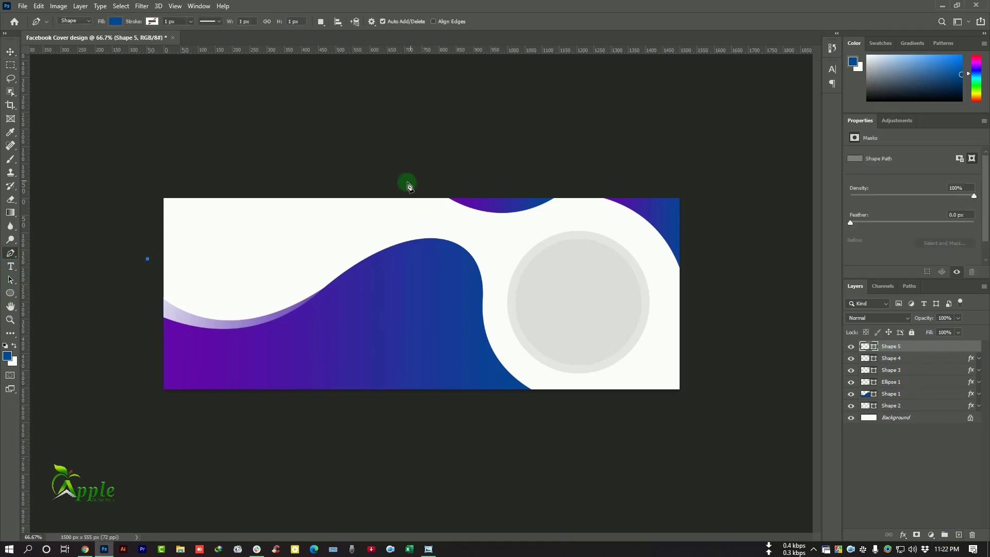
pyautogui.moveTo(406, 182); pyautogui.dragTo(573, 26)
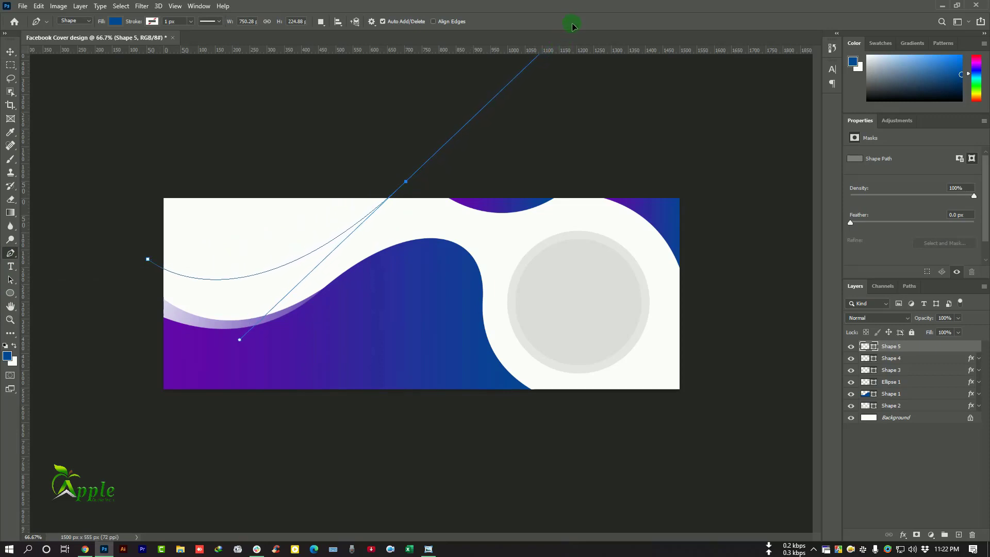
pyautogui.click(405, 183)
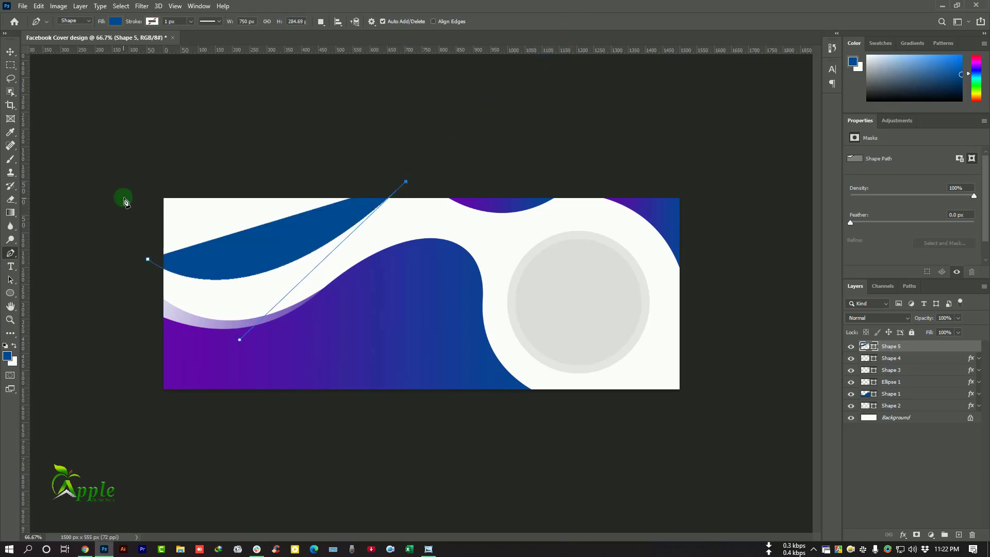
pyautogui.click(151, 170)
pyautogui.click(148, 260)
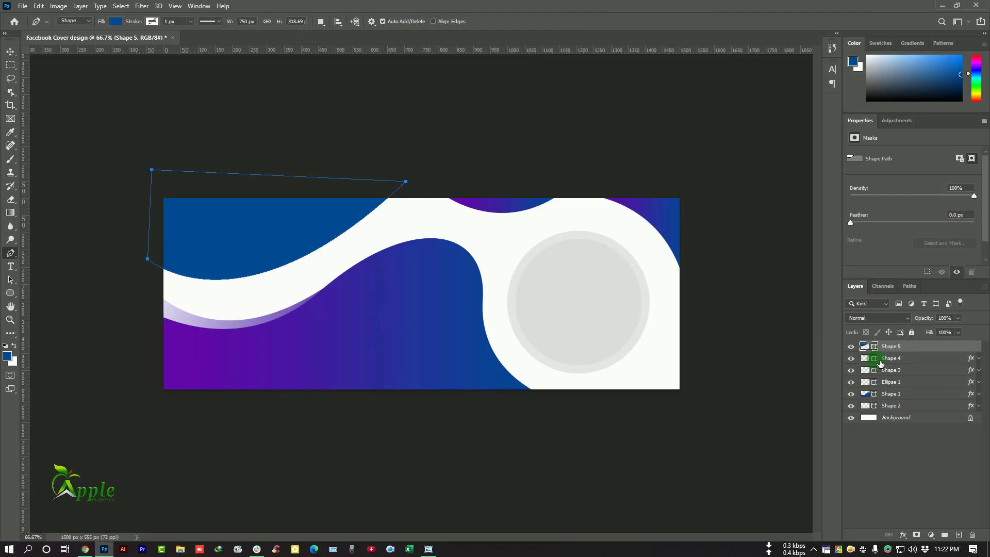
# Step: Fill the top-left shape with light grey #f6f6f6 and nudge it slightly upward
pyautogui.doubleClick(872, 351)
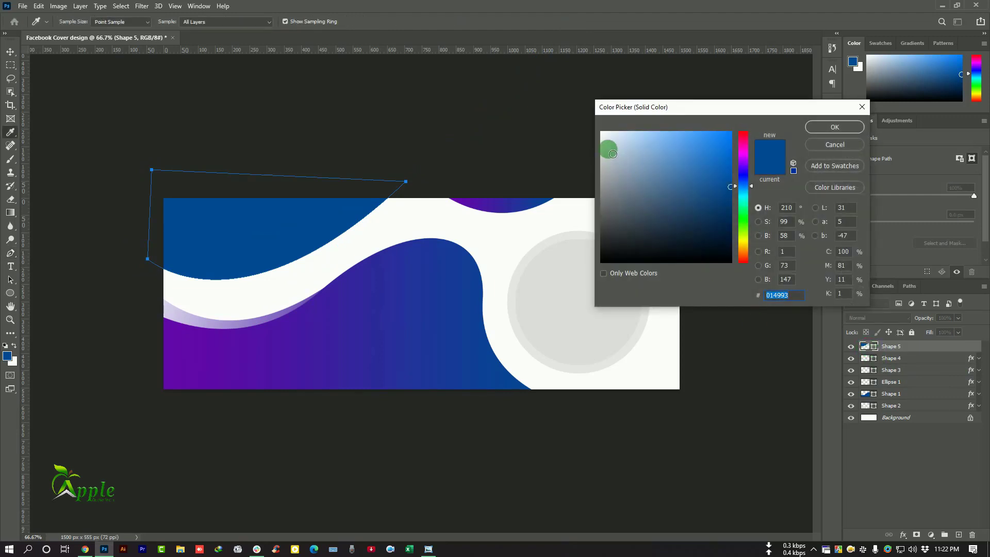
pyautogui.click(602, 145)
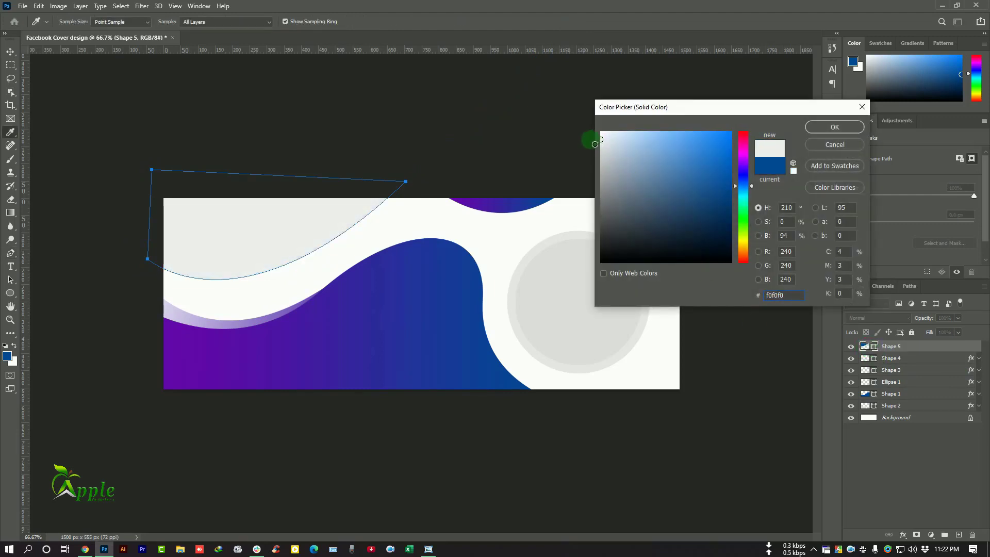
pyautogui.press('Return')
pyautogui.click(9, 53)
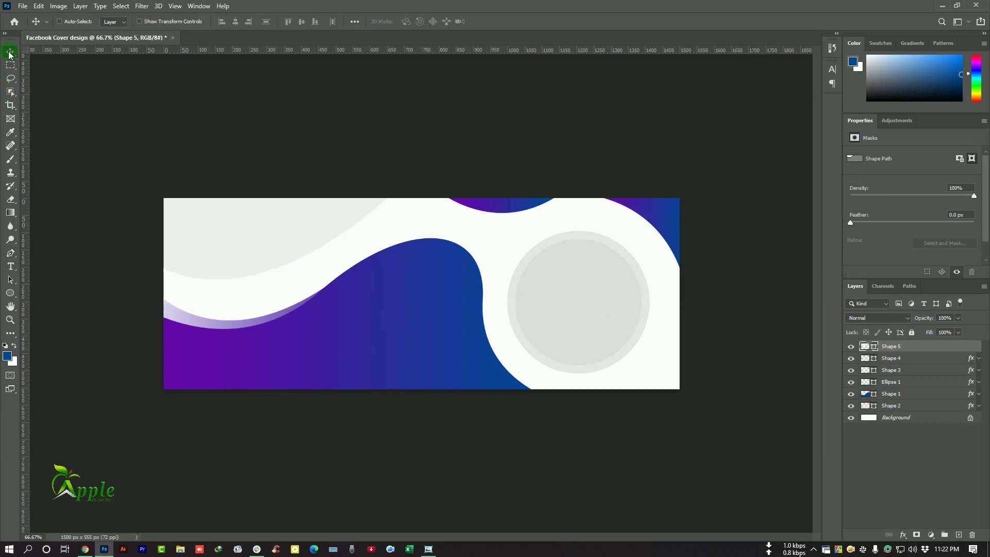
pyautogui.moveTo(281, 220); pyautogui.dragTo(285, 212)
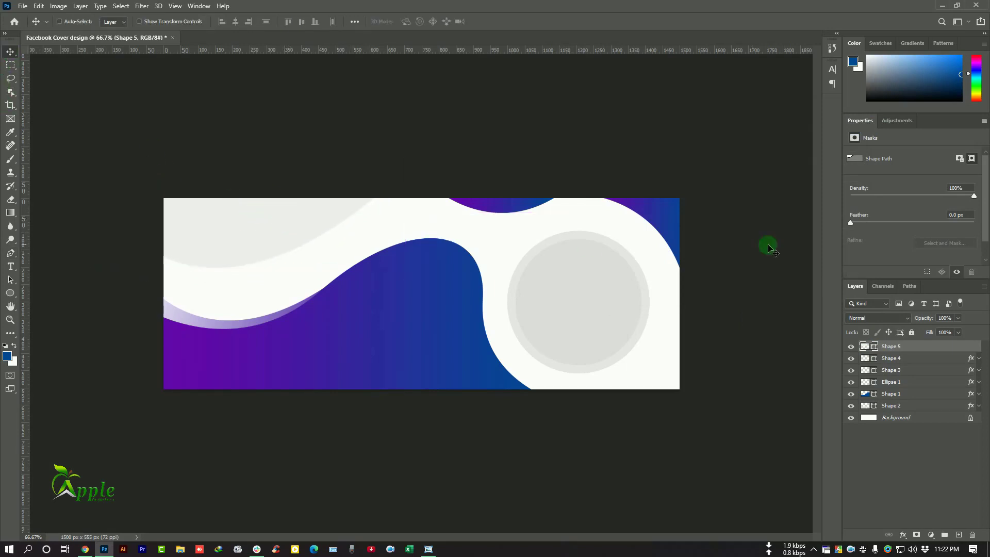
pyautogui.doubleClick(870, 349)
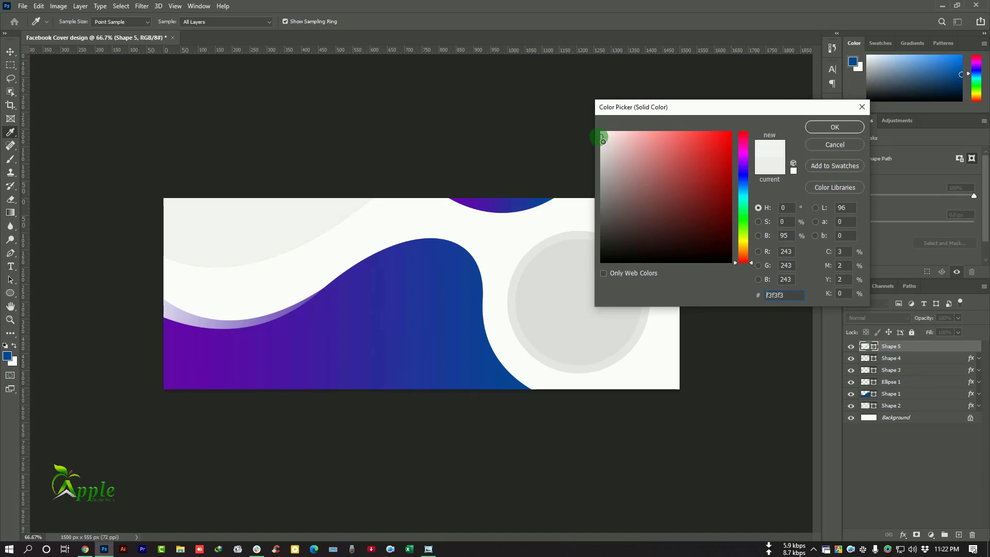
pyautogui.click(813, 129)
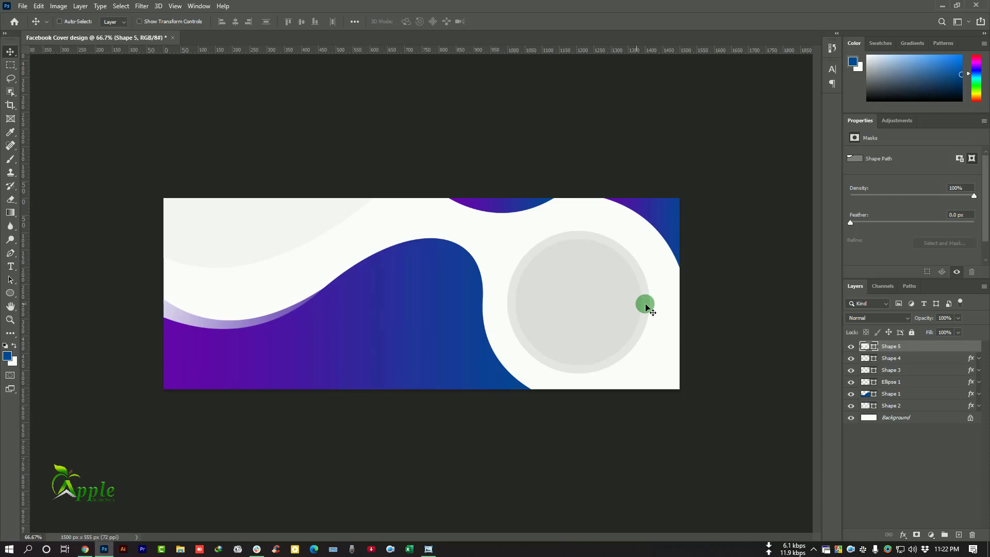
# Step: Move the grey circle's layer above the new top-left grey wave
pyautogui.hotkey('ctrl', '-')
pyautogui.hotkey('ctrl', '+')
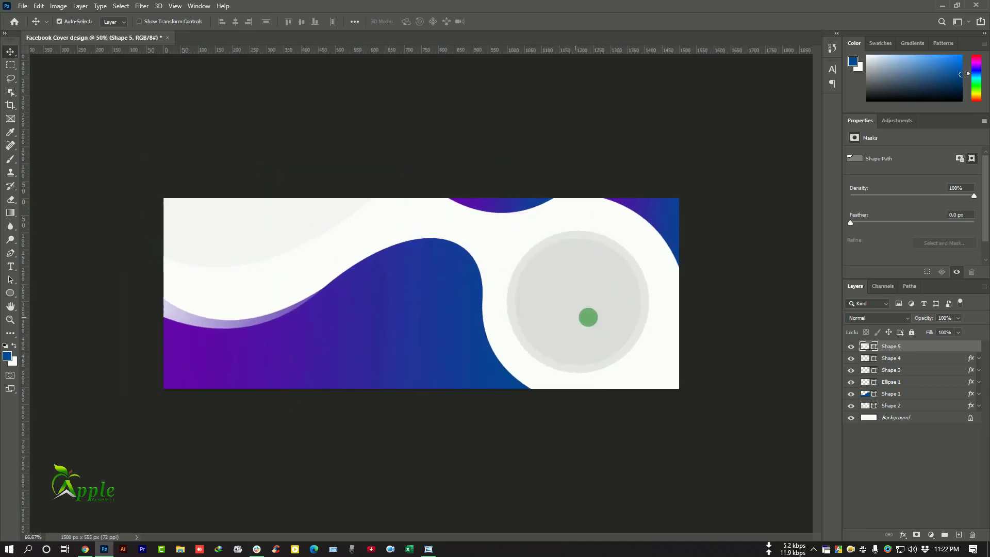
pyautogui.click(900, 384)
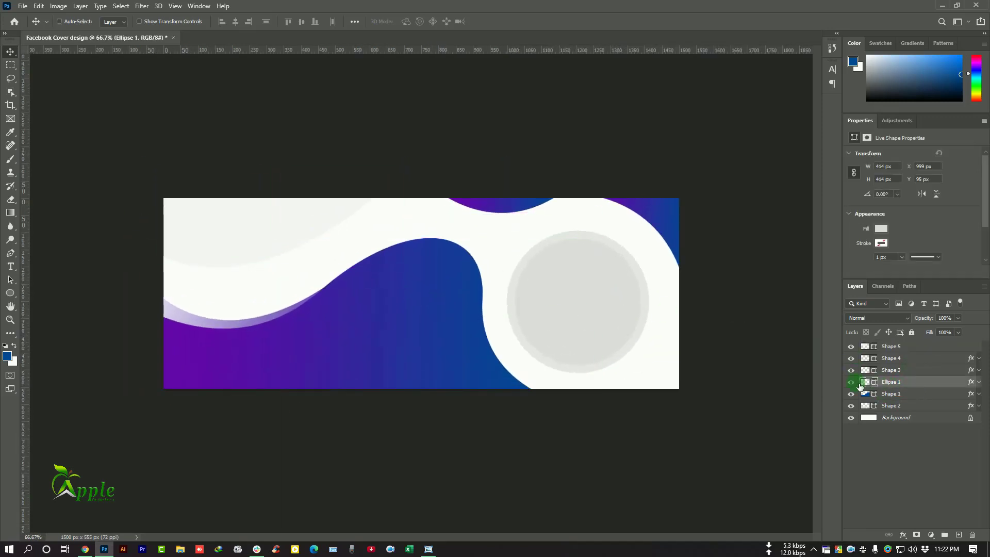
pyautogui.click(851, 382)
pyautogui.click(851, 382)
pyautogui.moveTo(901, 384); pyautogui.dragTo(906, 347)
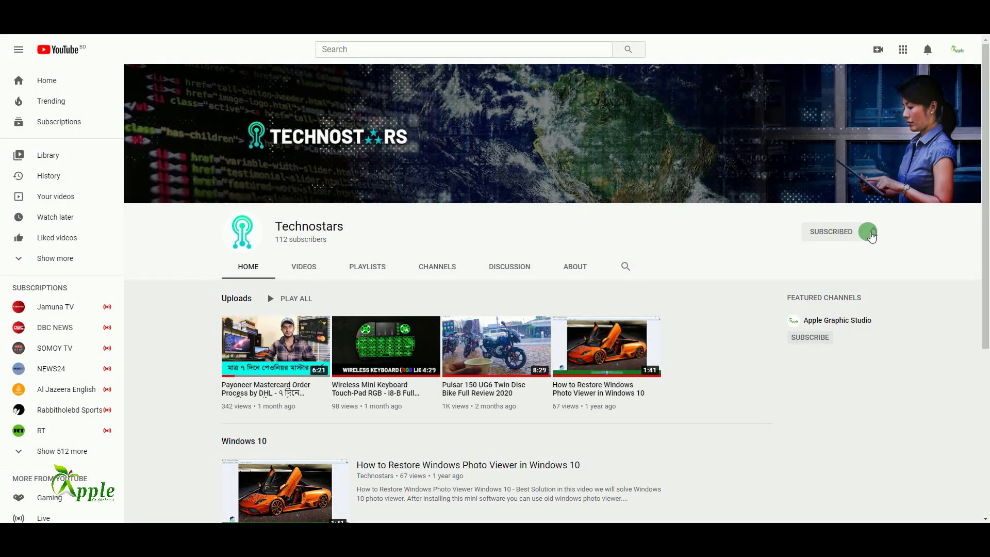
# Step: Set the Technostars channel's notification bell to All
pyautogui.click(870, 233)
pyautogui.click(906, 258)
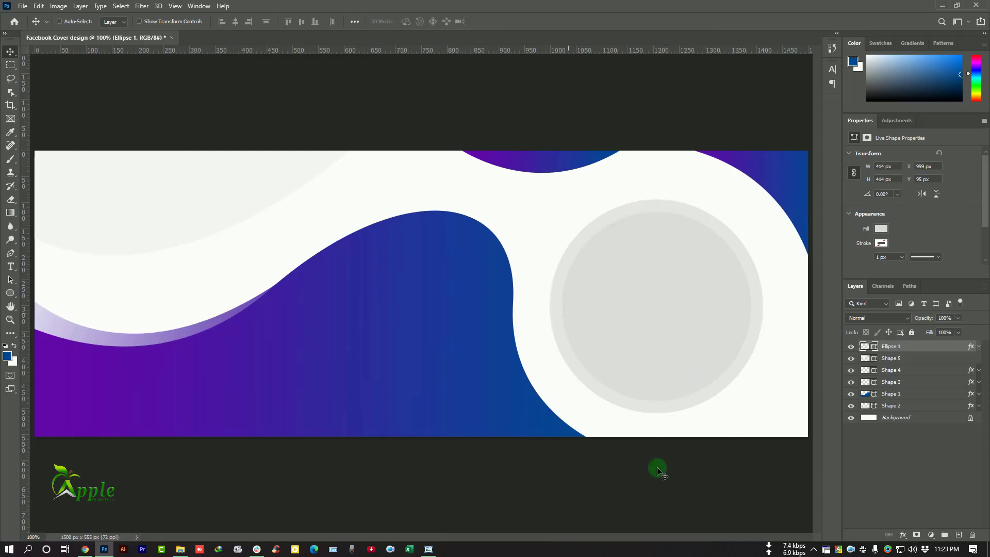
# Step: Bring the woman's photo from the desktop into the cover and enlarge it over the circle
pyautogui.click(943, 7)
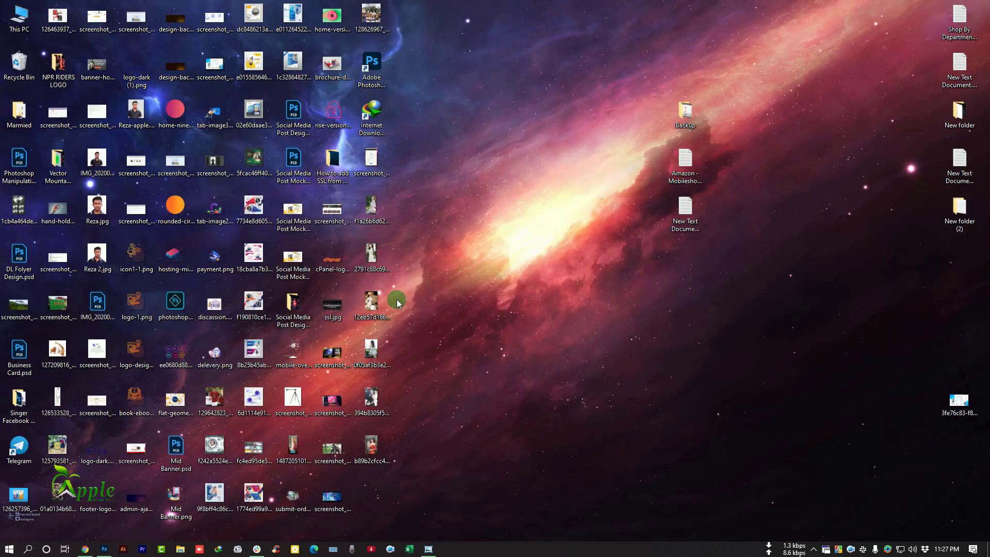
pyautogui.moveTo(110, 546); pyautogui.dragTo(642, 302)
pyautogui.moveTo(456, 261); pyautogui.dragTo(672, 322)
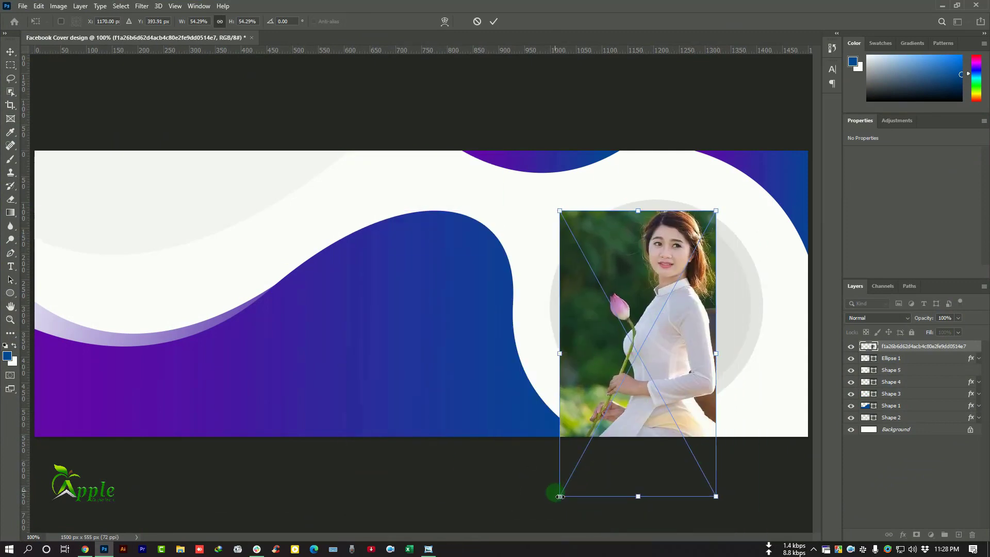
pyautogui.moveTo(560, 496); pyautogui.dragTo(541, 532)
pyautogui.click(494, 21)
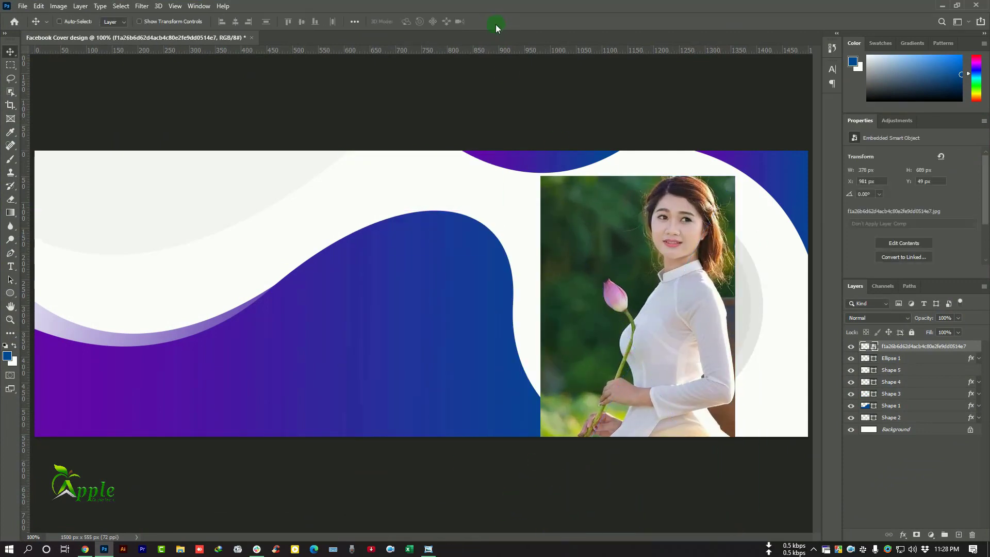
# Step: Clip the photo into the circle and shift her face to the centre
pyautogui.rightClick(914, 353)
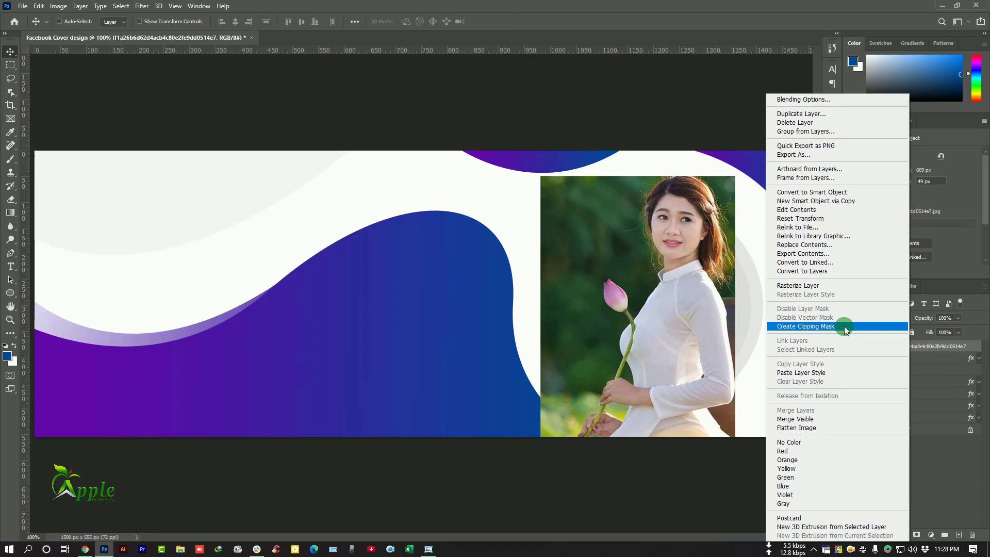
pyautogui.click(807, 329)
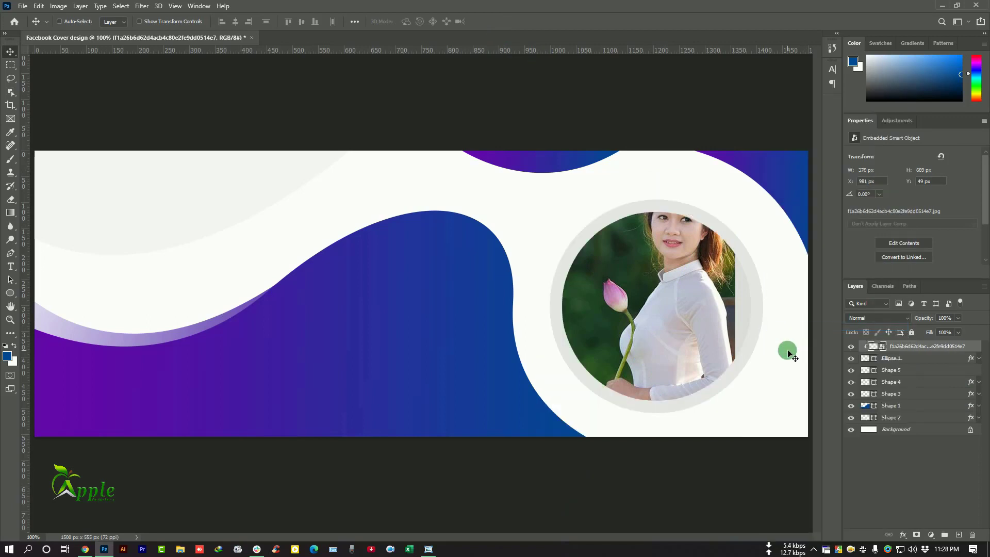
pyautogui.moveTo(681, 313); pyautogui.dragTo(715, 316)
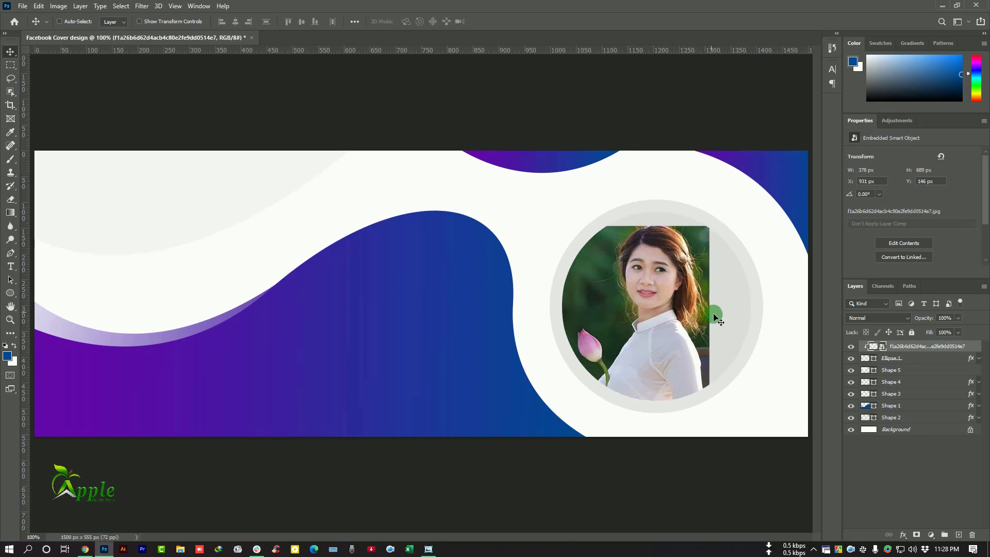
# Step: Push the photo's leafy right edge into the empty area with Liquify's Forward Warp and apply
pyautogui.click(154, 5)
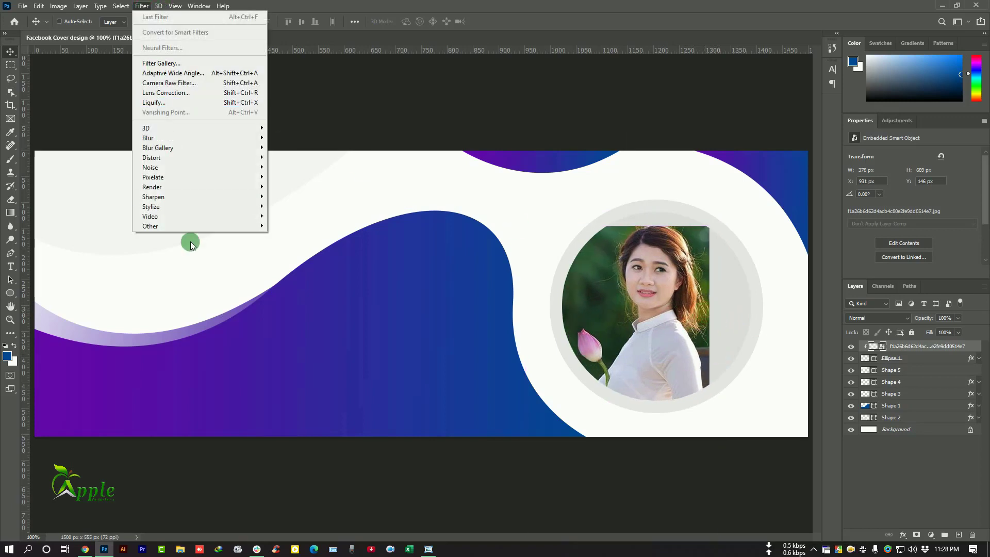
pyautogui.click(634, 360)
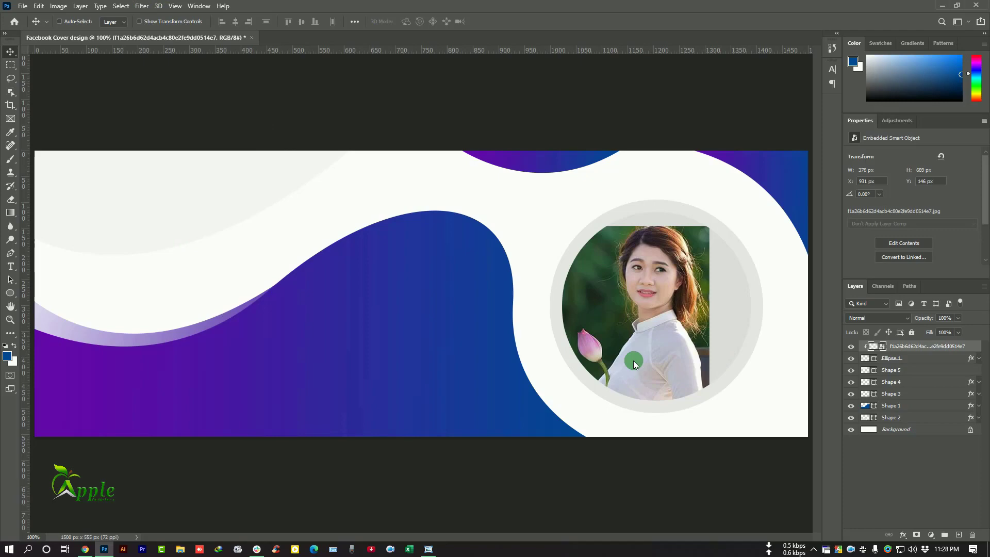
pyautogui.scroll(1, 664, 251)
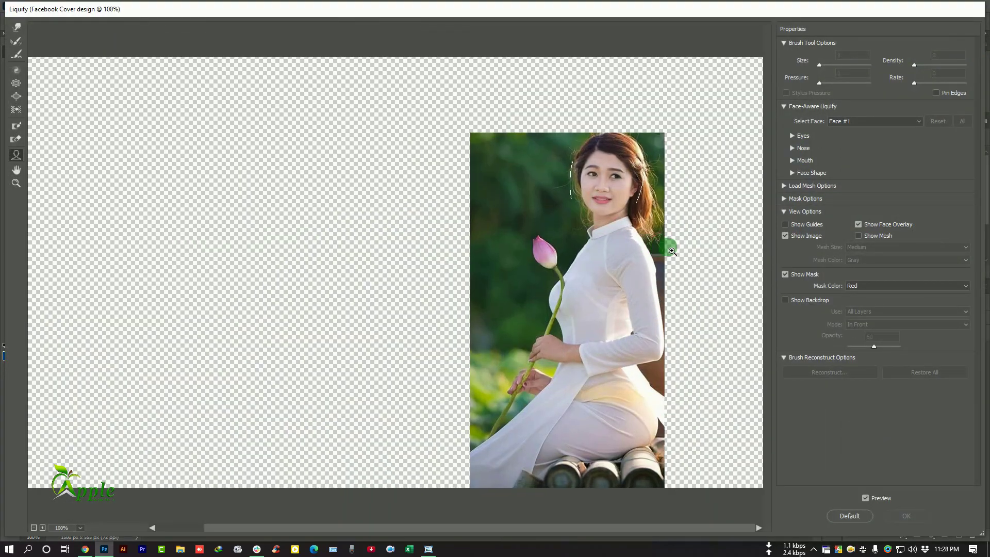
pyautogui.scroll(2, 657, 243)
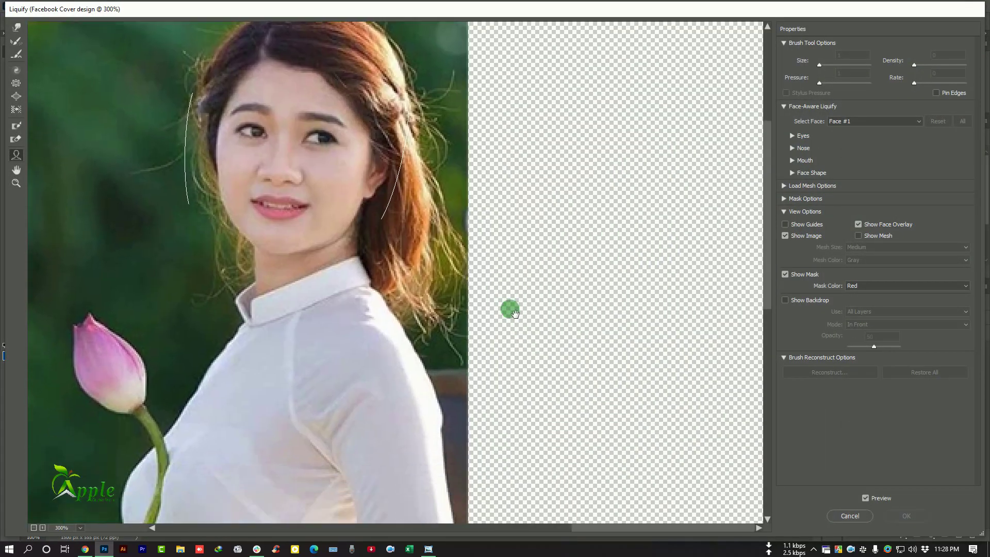
pyautogui.click(16, 40)
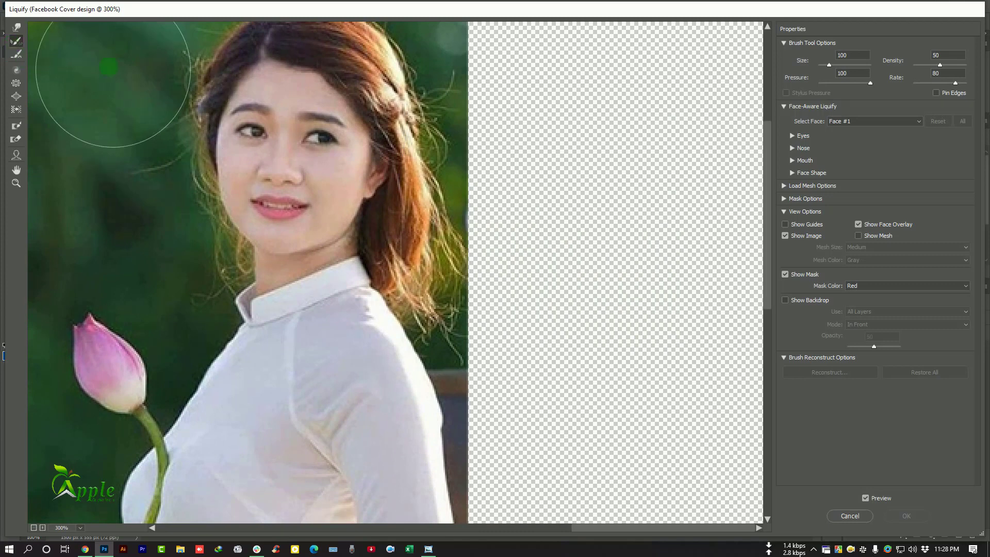
pyautogui.click(16, 27)
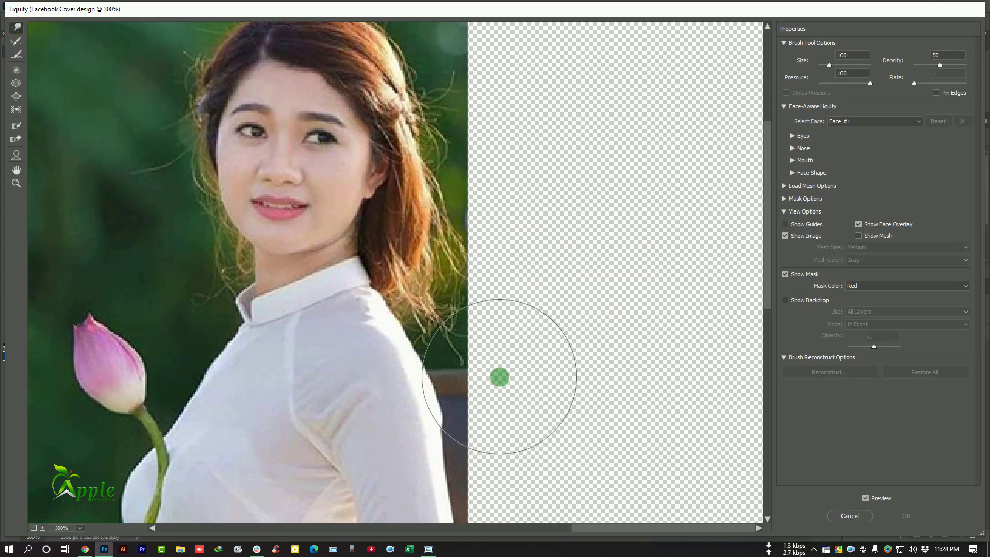
pyautogui.moveTo(500, 376)
pyautogui.mouseDown()
pyautogui.moveTo(537, 359)
pyautogui.moveTo(558, 418)
pyautogui.moveTo(621, 408)
pyautogui.moveTo(544, 307)
pyautogui.moveTo(530, 222)
pyautogui.moveTo(570, 170)
pyautogui.moveTo(547, 128)
pyautogui.moveTo(595, 131)
pyautogui.moveTo(520, 99)
pyautogui.moveTo(623, 66)
pyautogui.moveTo(566, 108)
pyautogui.moveTo(438, 35)
pyautogui.moveTo(510, 92)
pyautogui.moveTo(560, 116)
pyautogui.moveTo(571, 90)
pyautogui.moveTo(494, 100)
pyautogui.moveTo(397, 60)
pyautogui.moveTo(309, 40)
pyautogui.mouseUp()
pyautogui.scroll(1, 506, 93)
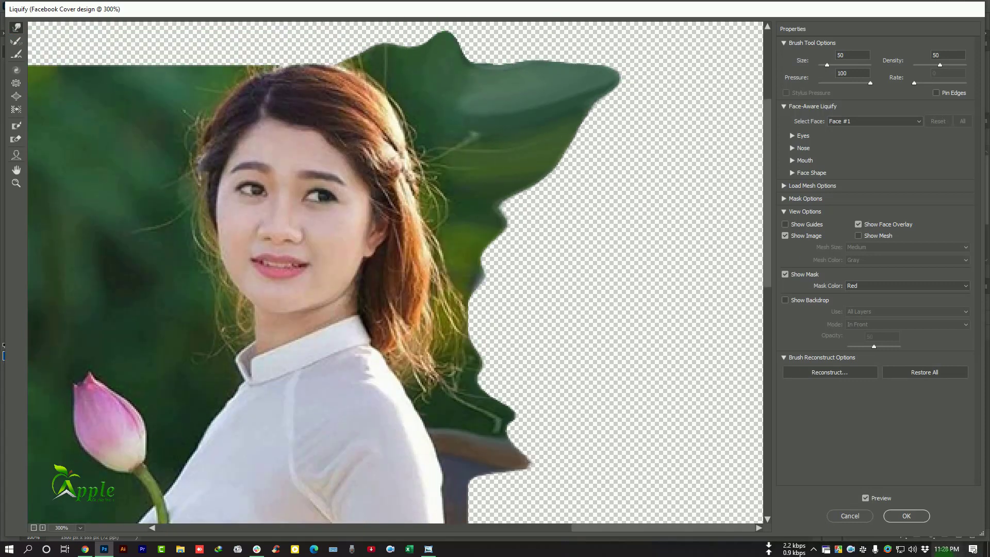
pyautogui.click(906, 516)
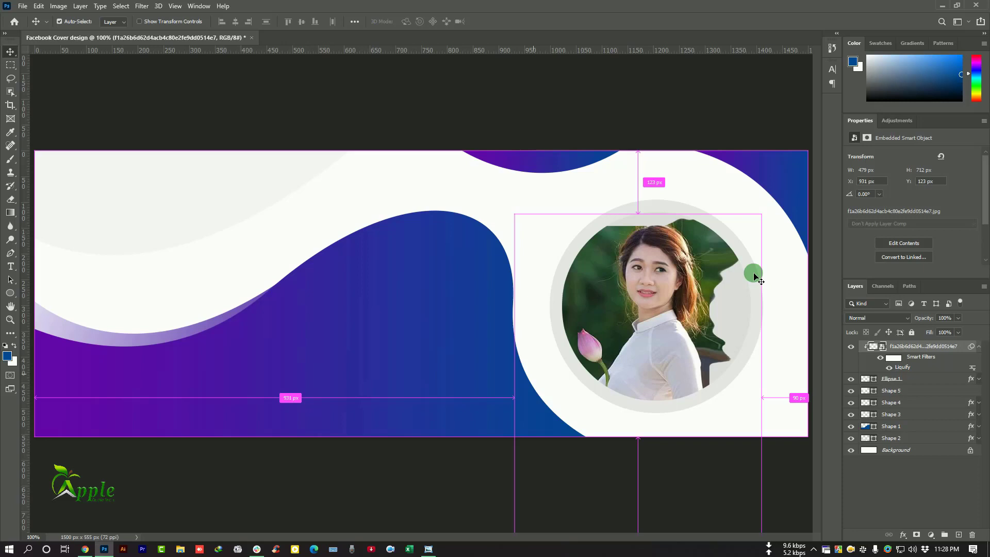
# Step: Duplicate the photo layer and select the original underneath
pyautogui.moveTo(926, 379); pyautogui.dragTo(959, 535)
pyautogui.click(980, 347)
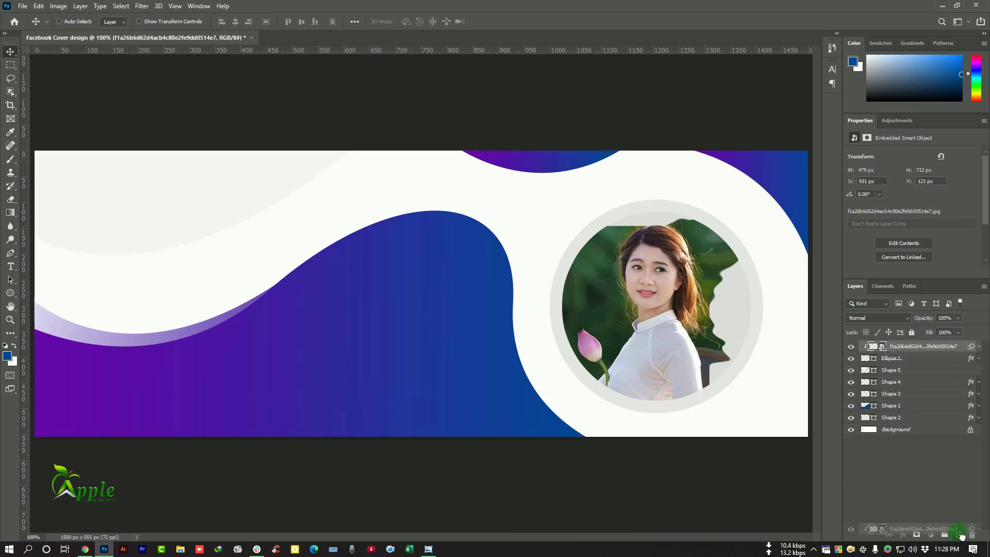
pyautogui.click(941, 360)
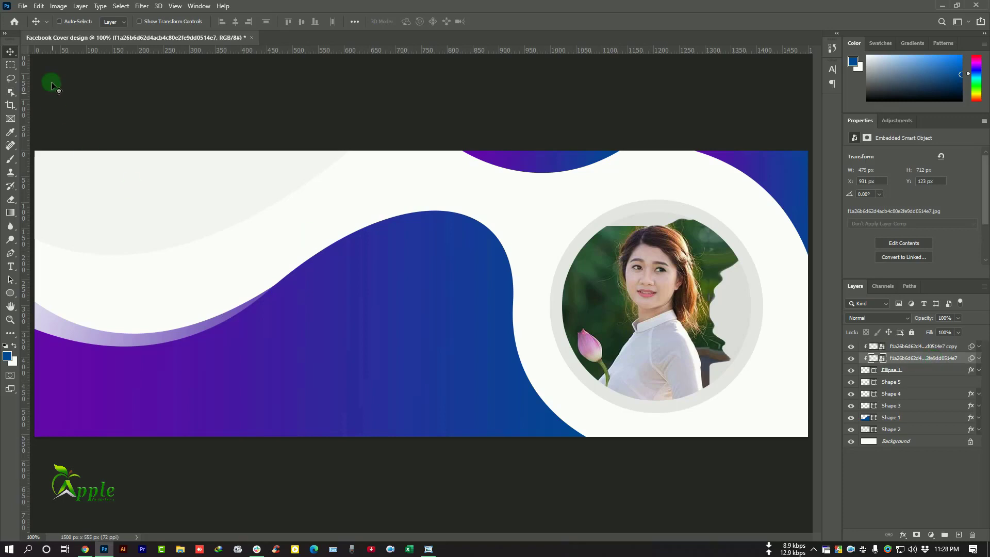
# Step: Apply a Gaussian Blur of radius 8 to the original photo
pyautogui.click(137, 7)
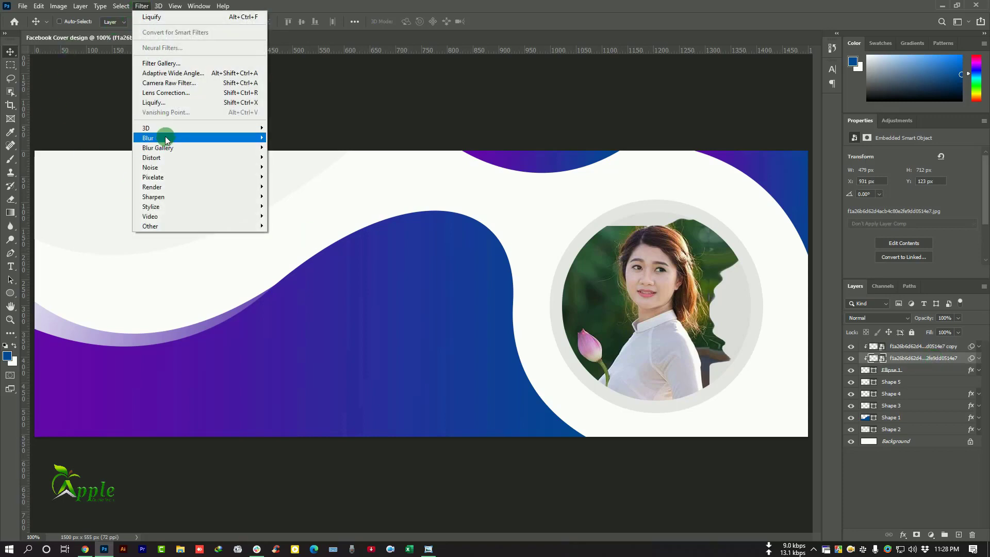
pyautogui.moveTo(165, 137)
pyautogui.click(296, 176)
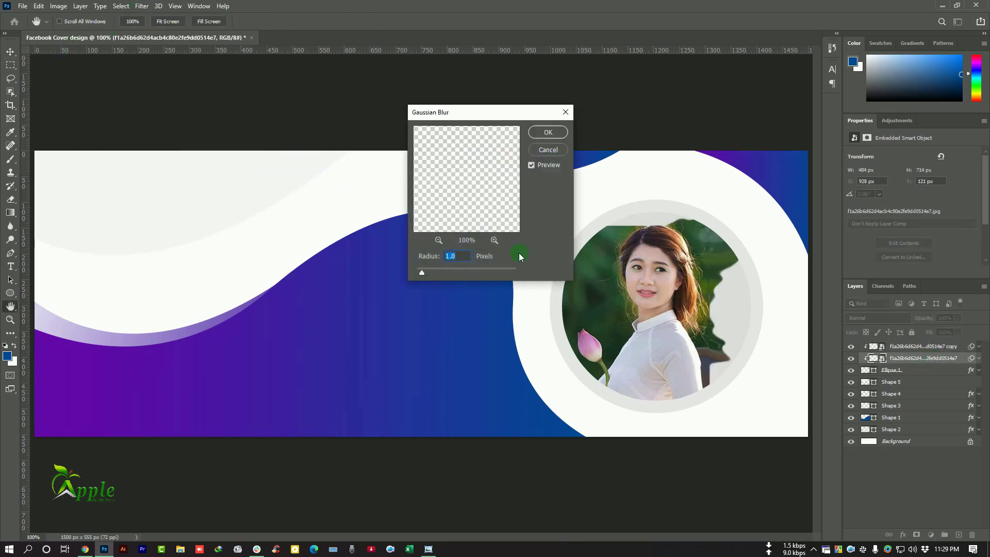
pyautogui.click(446, 271)
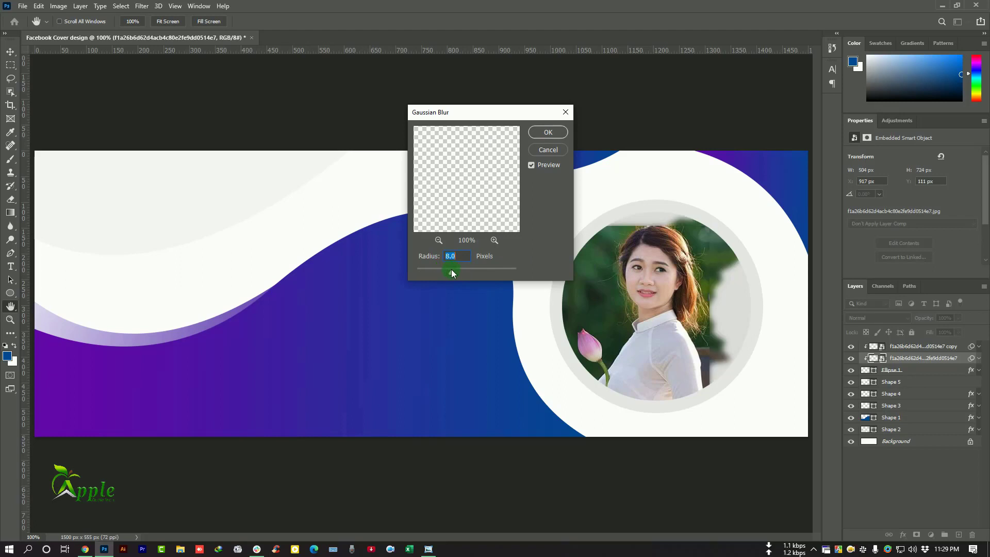
pyautogui.click(549, 133)
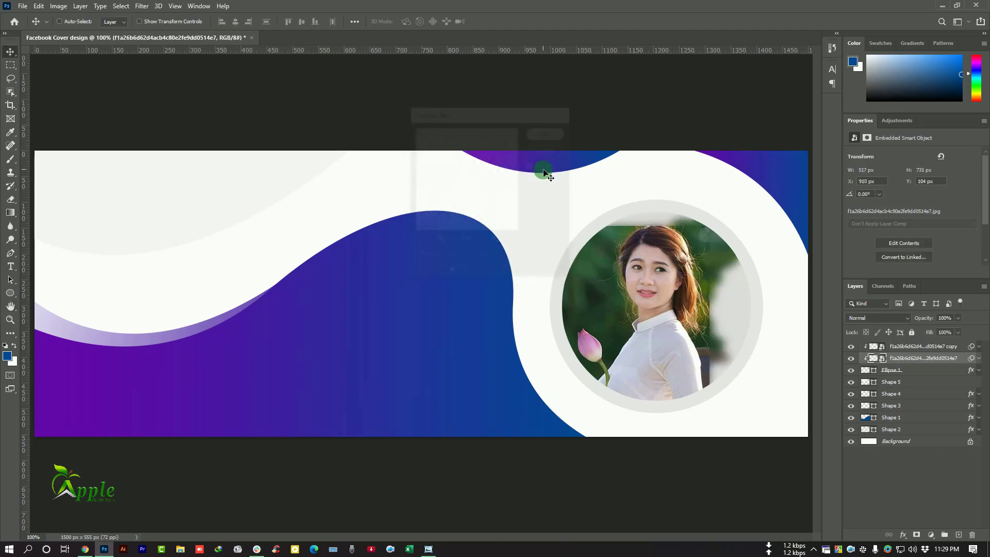
pyautogui.click(40, 8)
# Step: Free-transform the blurred photo larger, shifting it down and right within the circle
pyautogui.click(76, 234)
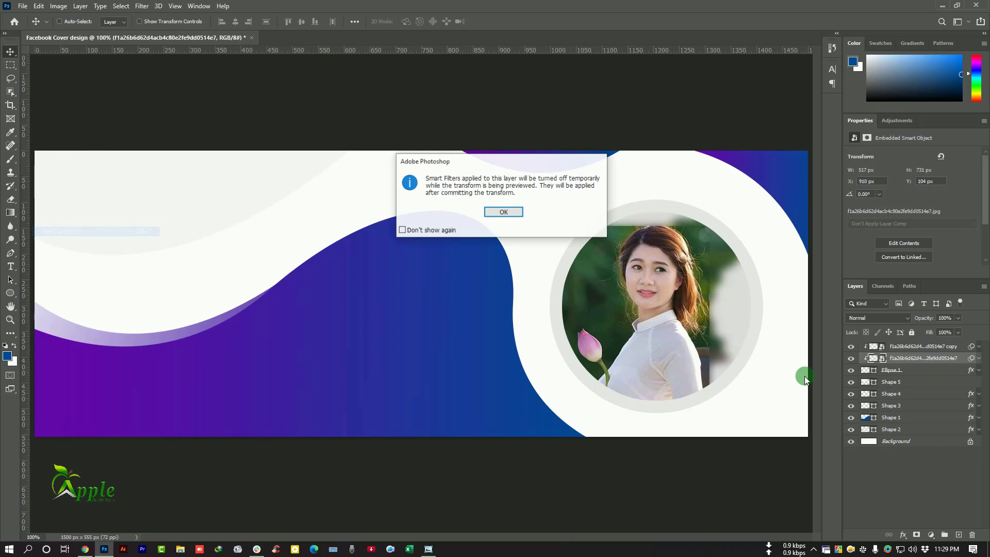
pyautogui.click(503, 215)
pyautogui.moveTo(613, 299); pyautogui.dragTo(635, 420)
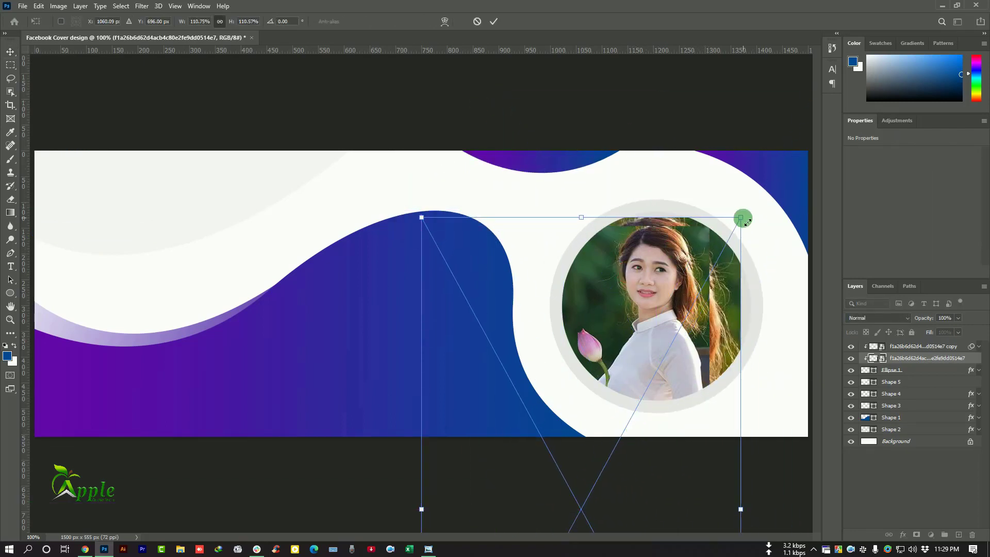
pyautogui.moveTo(742, 216); pyautogui.dragTo(752, 193)
pyautogui.moveTo(694, 262); pyautogui.dragTo(688, 280)
pyautogui.moveTo(745, 211); pyautogui.dragTo(752, 201)
pyautogui.click(493, 21)
pyautogui.scroll(1, 685, 329)
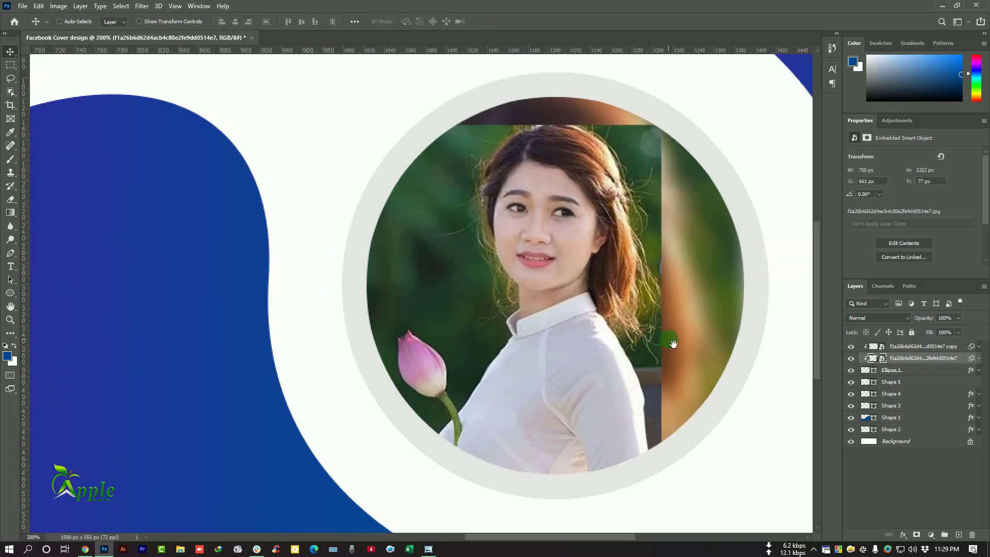
# Step: Add a layer mask to the sharp copy and paint black over its hard right edge
pyautogui.click(900, 349)
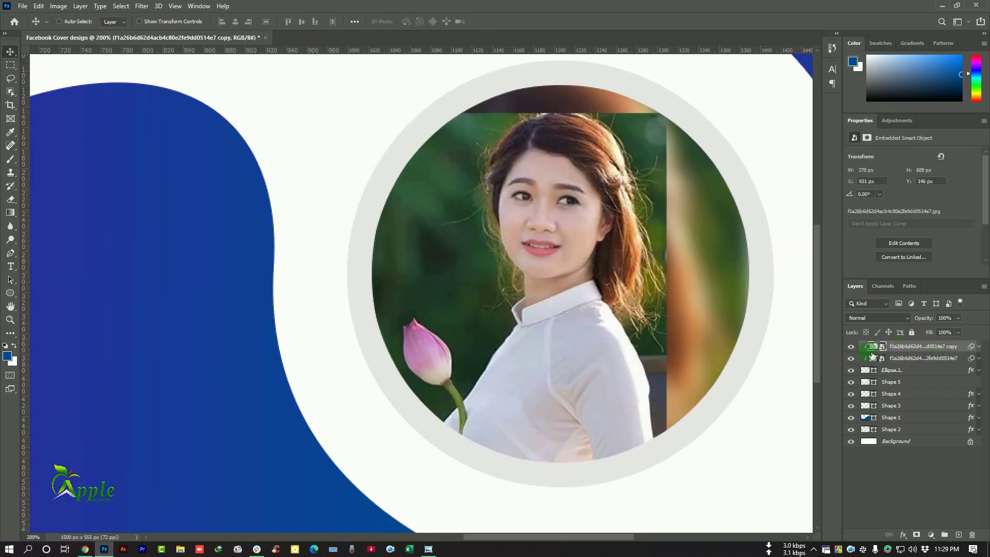
pyautogui.click(917, 536)
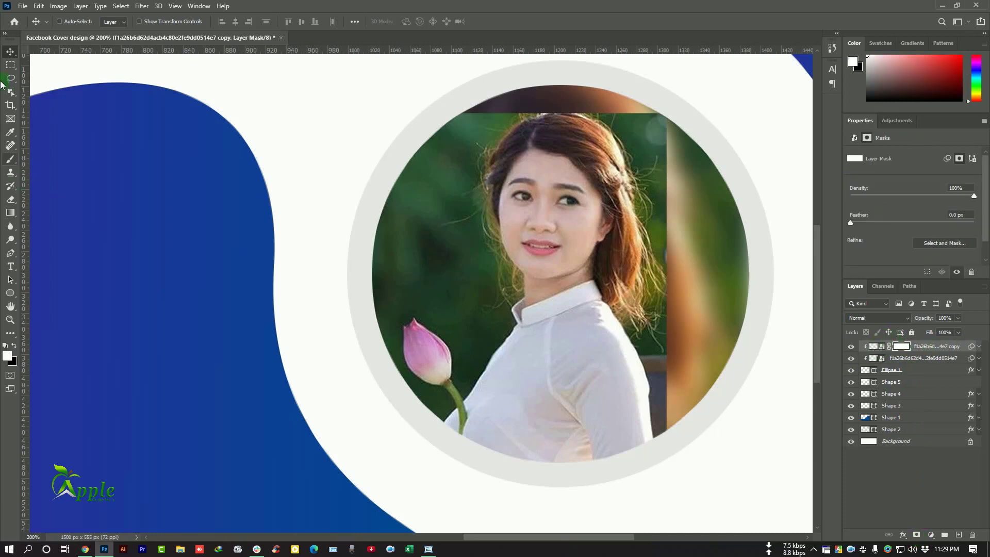
pyautogui.rightClick(8, 162)
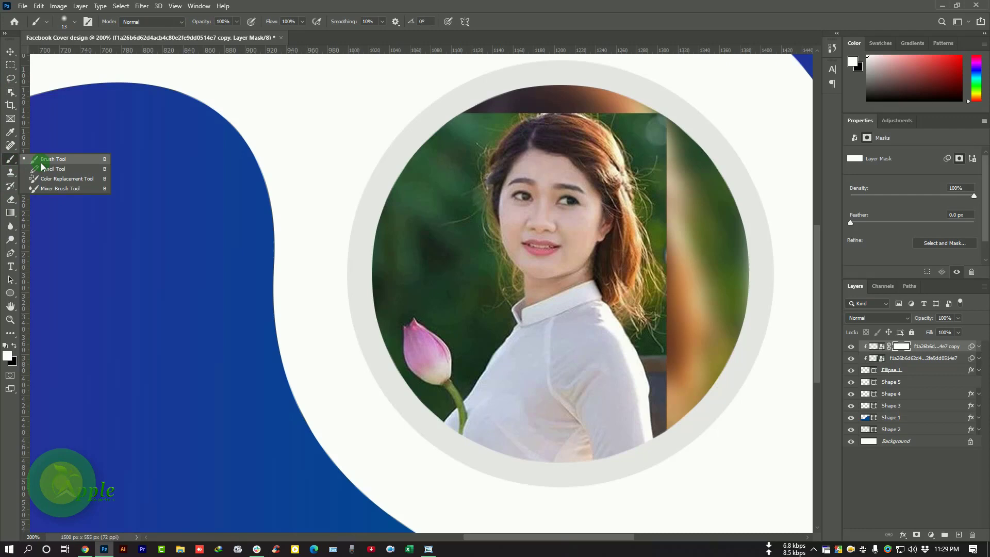
pyautogui.click(62, 161)
pyautogui.press(']')
pyautogui.press(']')
pyautogui.press(']')
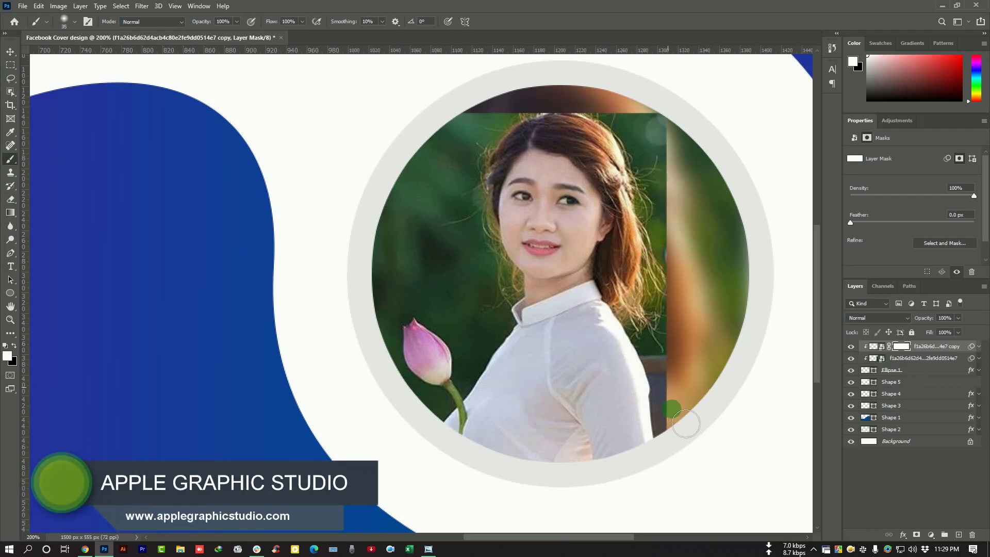
pyautogui.click(14, 345)
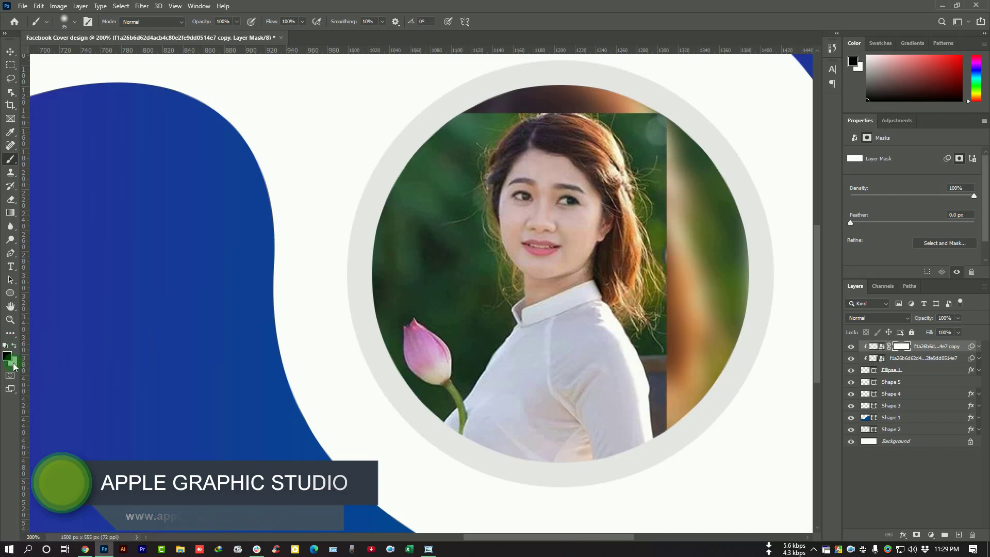
pyautogui.press(']')
pyautogui.moveTo(685, 369)
pyautogui.mouseDown()
pyautogui.moveTo(697, 447)
pyautogui.moveTo(688, 306)
pyautogui.moveTo(717, 300)
pyautogui.moveTo(721, 283)
pyautogui.moveTo(702, 167)
pyautogui.moveTo(673, 131)
pyautogui.moveTo(723, 250)
pyautogui.moveTo(704, 202)
pyautogui.moveTo(619, 116)
pyautogui.moveTo(492, 121)
pyautogui.moveTo(550, 113)
pyautogui.moveTo(545, 105)
pyautogui.moveTo(605, 121)
pyautogui.mouseUp()
# Step: Move the blurred original so green background fills the circle's right side
pyautogui.press(']')
pyautogui.press('[')
pyautogui.press('[')
pyautogui.press('[')
pyautogui.press('[')
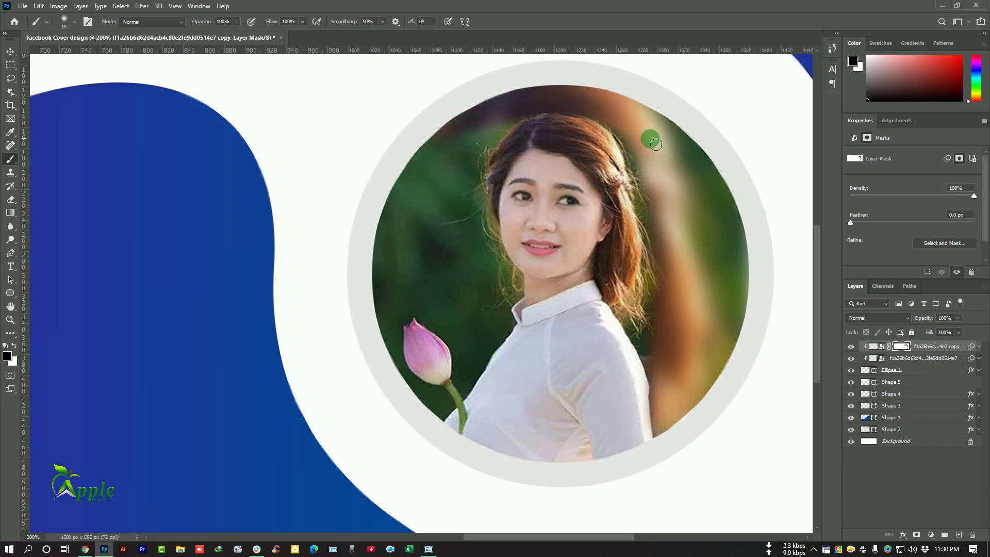
pyautogui.press('v')
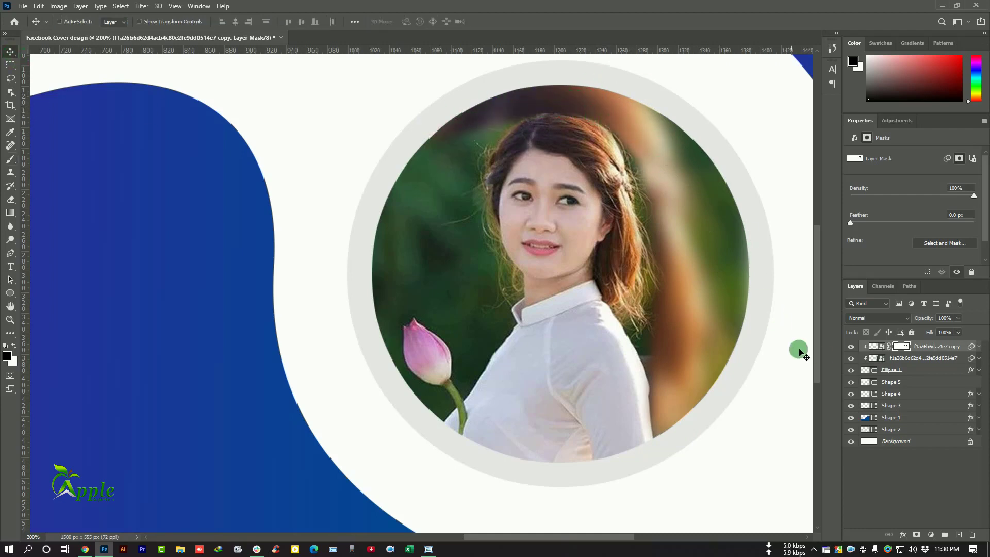
pyautogui.click(920, 361)
pyautogui.moveTo(457, 250); pyautogui.dragTo(639, 238)
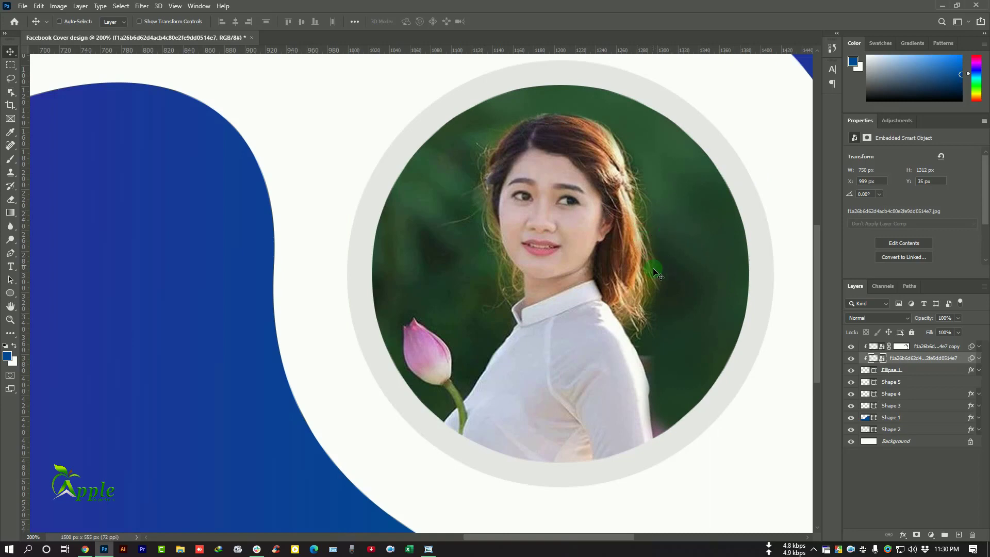
# Step: Free-transform the portrait slightly smaller from its lower corners and commit
pyautogui.scroll(-2, 653, 268)
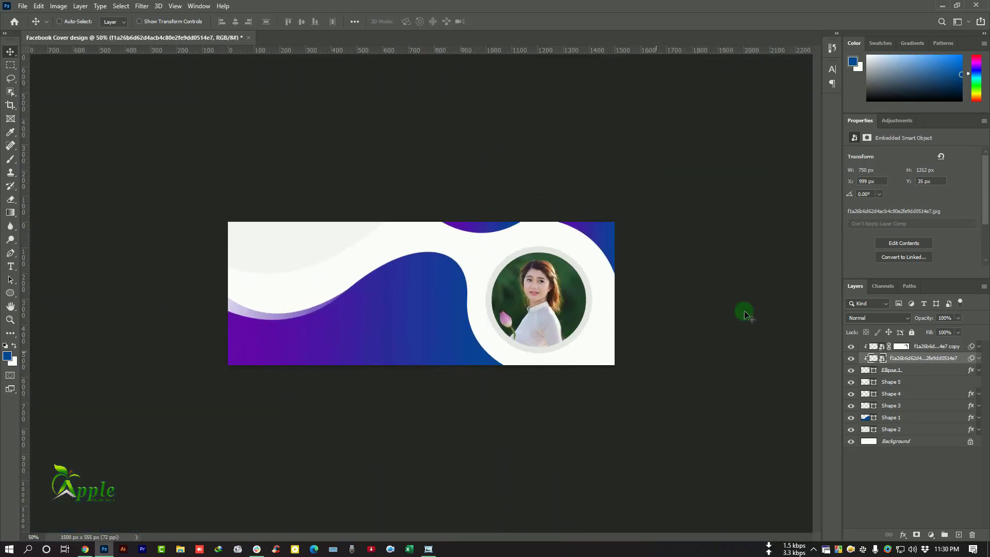
pyautogui.keyDown('ctrl'); pyautogui.click(942, 356); pyautogui.keyUp('ctrl')
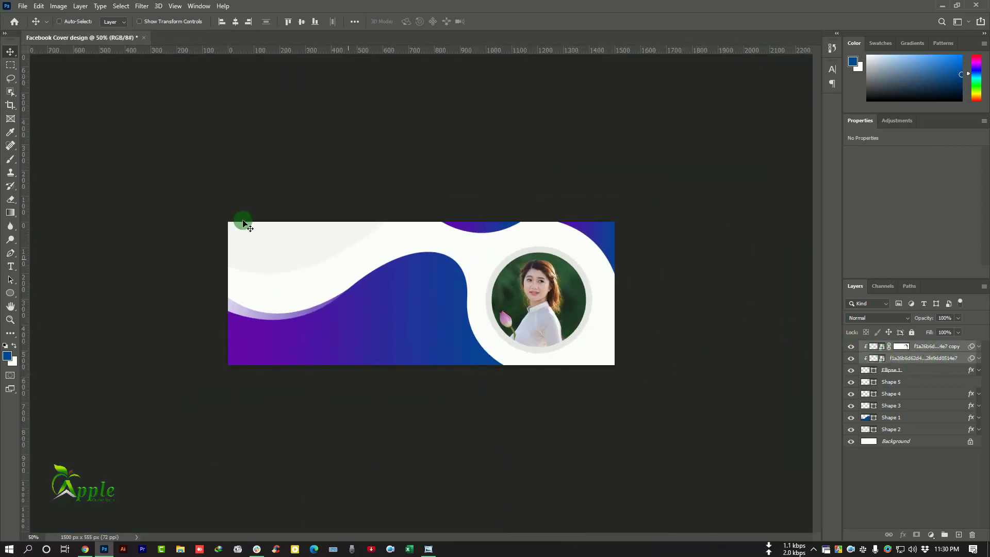
pyautogui.click(44, 8)
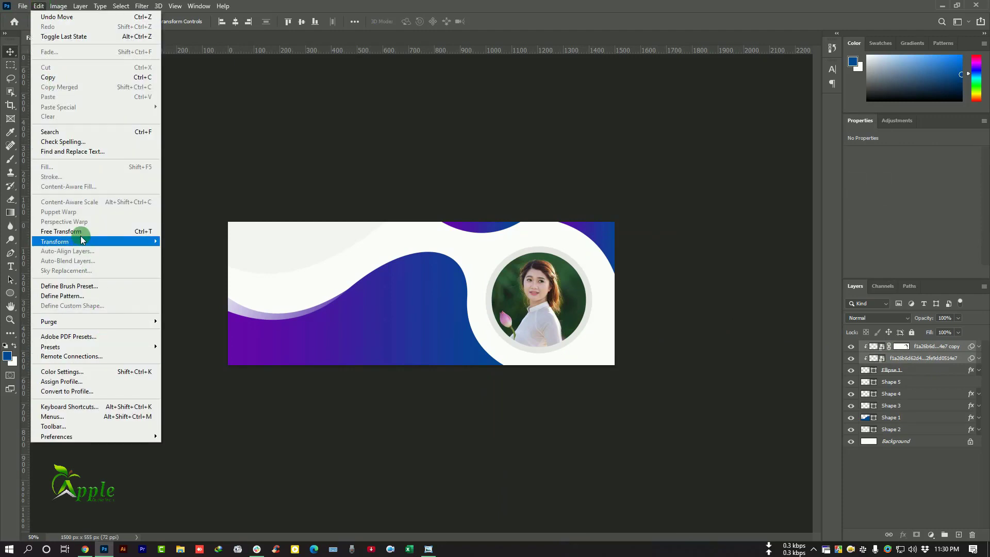
pyautogui.click(85, 232)
pyautogui.hotkey('ctrl', '+')
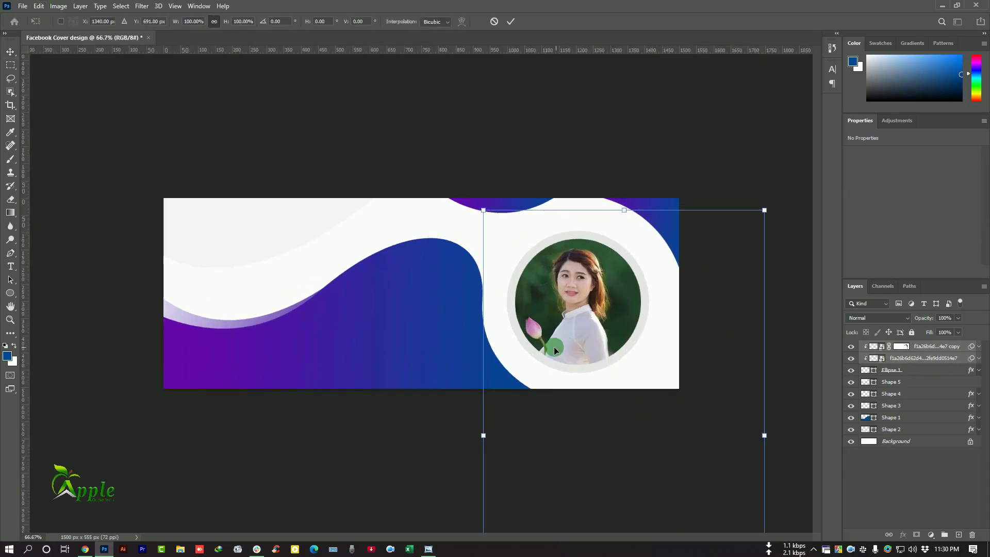
pyautogui.hotkey('ctrl', '-')
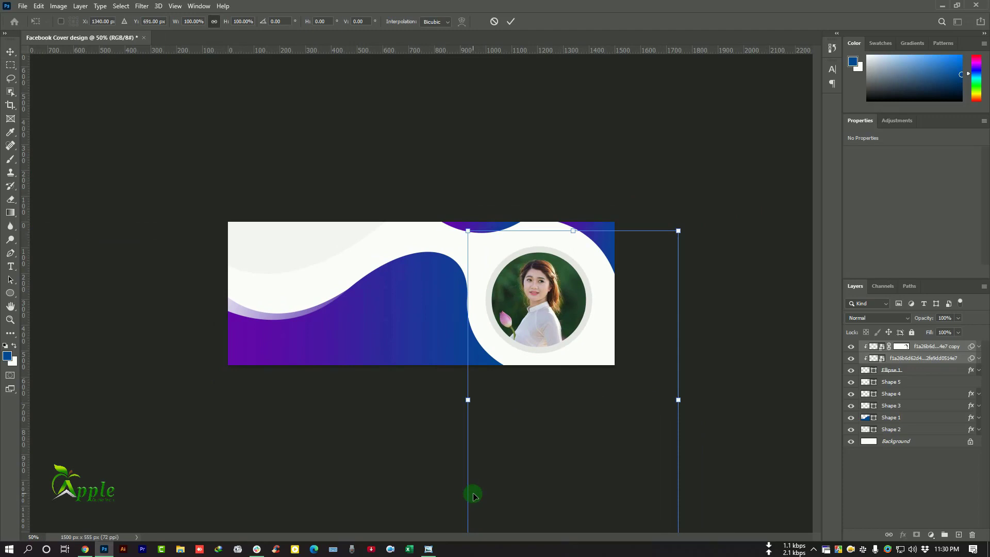
pyautogui.hotkey('ctrl', '-')
pyautogui.moveTo(453, 478); pyautogui.dragTo(460, 465)
pyautogui.hotkey('ctrl', '+')
pyautogui.hotkey('ctrl', '-')
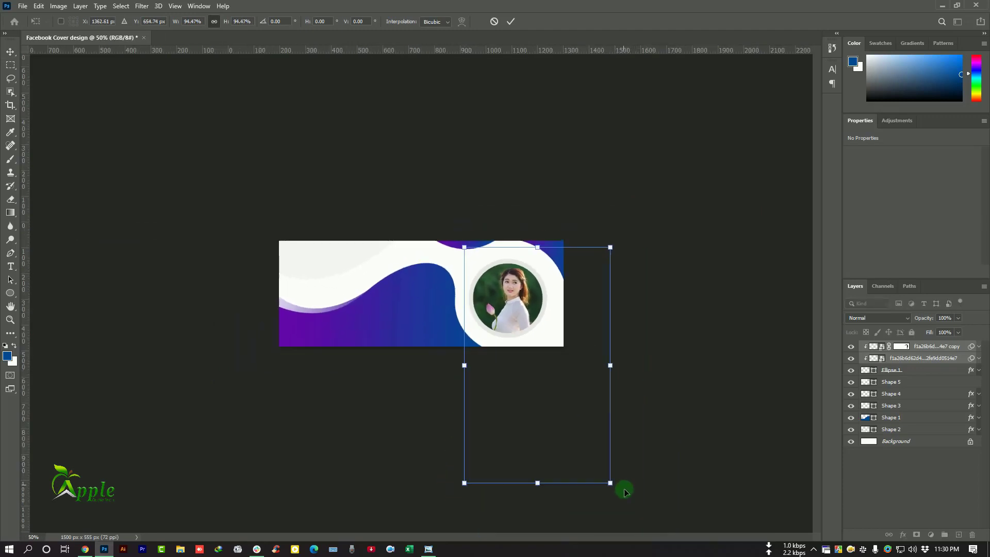
pyautogui.moveTo(593, 466); pyautogui.dragTo(586, 454)
pyautogui.click(511, 22)
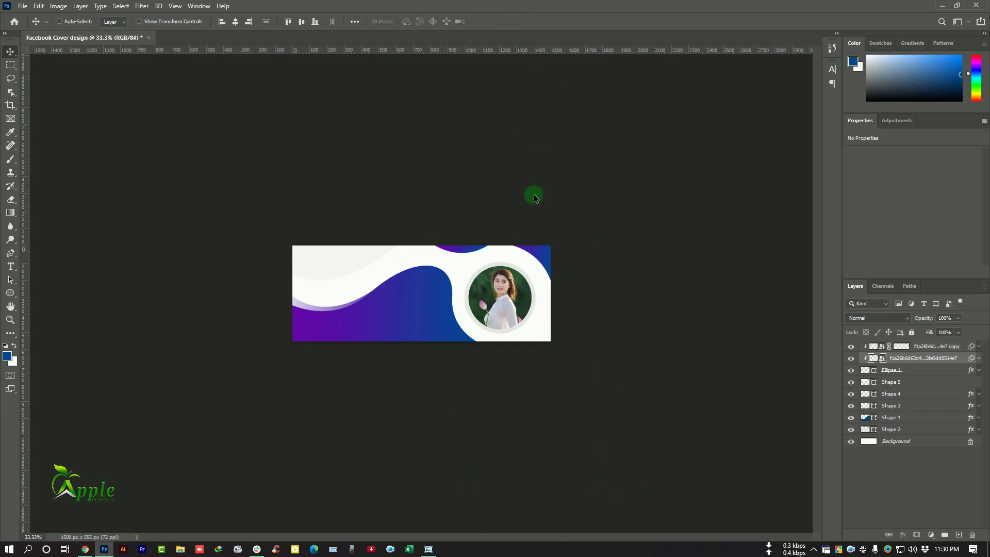
# Step: Zoom to full size and add Ellipse 1 to the photo layer selection
pyautogui.hotkey('ctrl', '+')
pyautogui.moveTo(468, 289); pyautogui.dragTo(765, 288)
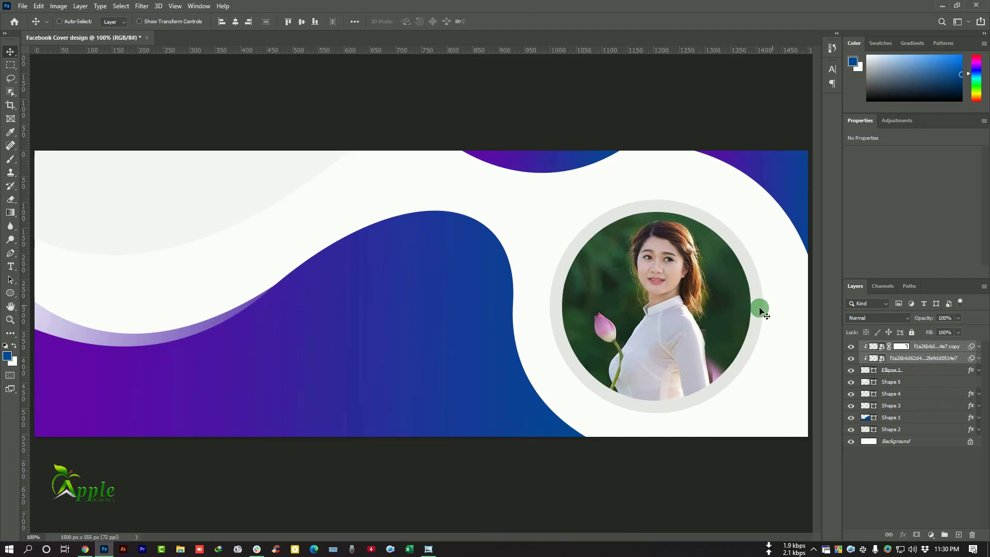
pyautogui.click(913, 371)
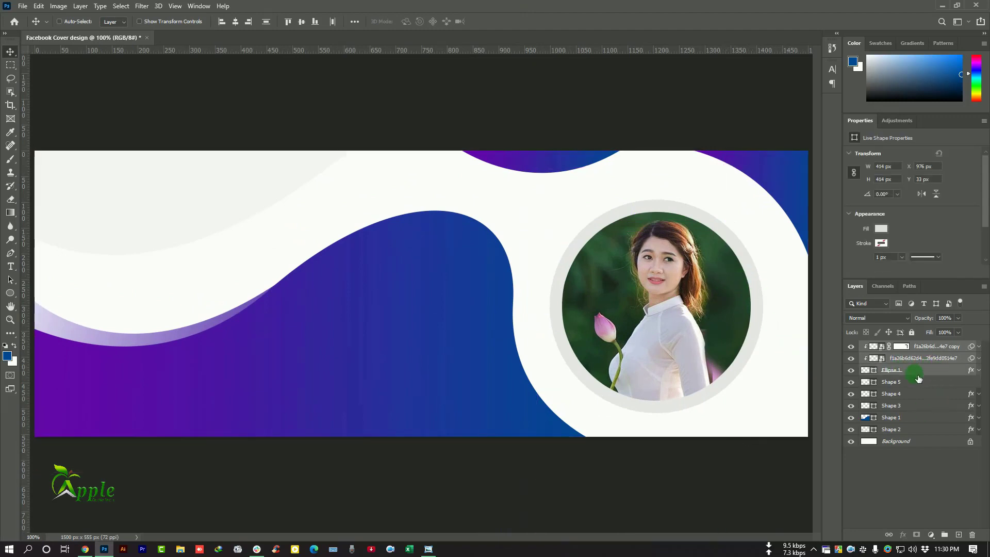
# Step: Group the photo layers with Ellipse 1 and name the group Frame
pyautogui.click(944, 535)
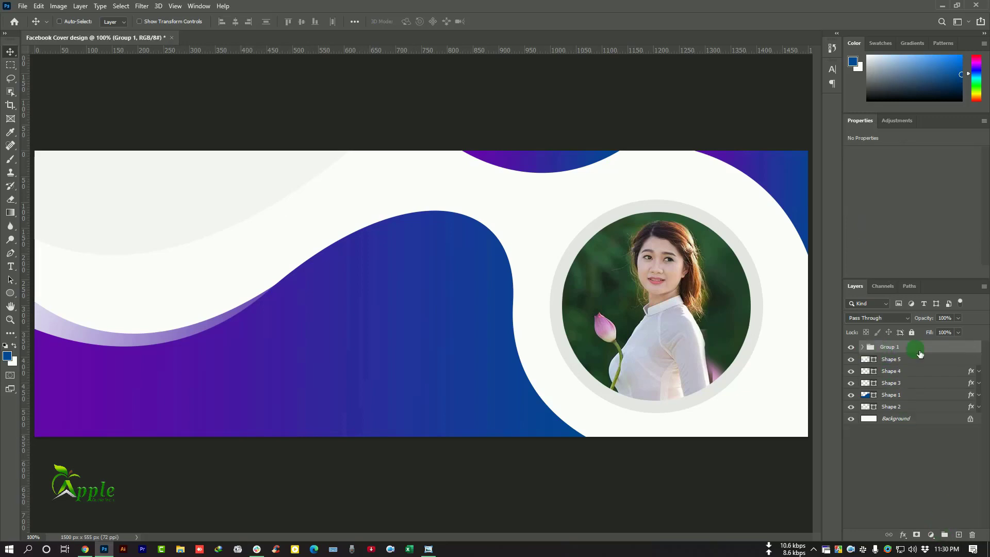
pyautogui.doubleClick(902, 351)
pyautogui.write('Frame')
pyautogui.press('Return')
# Step: Group wave Shapes 1–5 together and name the group Design
pyautogui.click(907, 363)
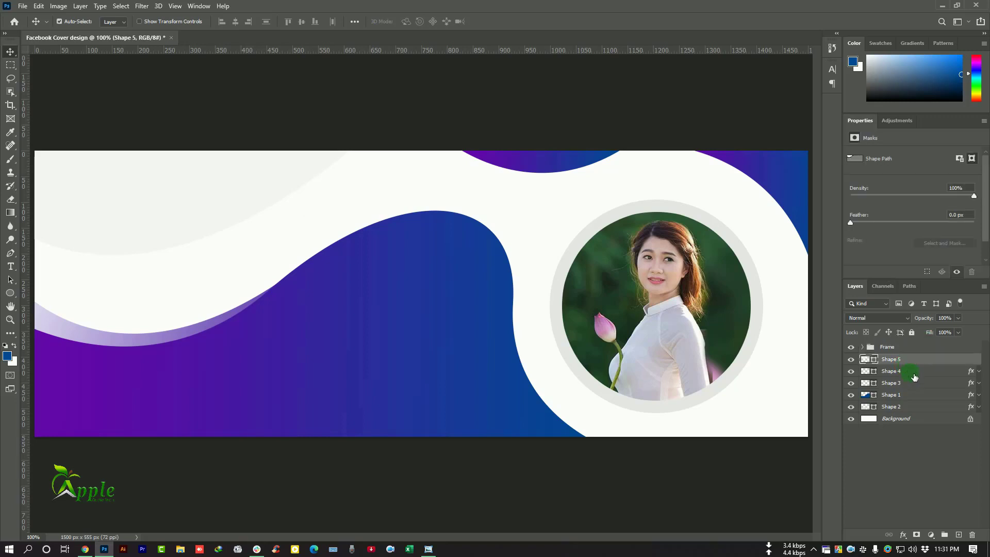
pyautogui.keyDown('ctrl'); pyautogui.click(913, 374); pyautogui.keyUp('ctrl')
pyautogui.keyDown('ctrl'); pyautogui.click(913, 375); pyautogui.keyUp('ctrl')
pyautogui.keyDown('ctrl'); pyautogui.click(911, 375); pyautogui.keyUp('ctrl')
pyautogui.keyDown('ctrl'); pyautogui.click(910, 387); pyautogui.keyUp('ctrl')
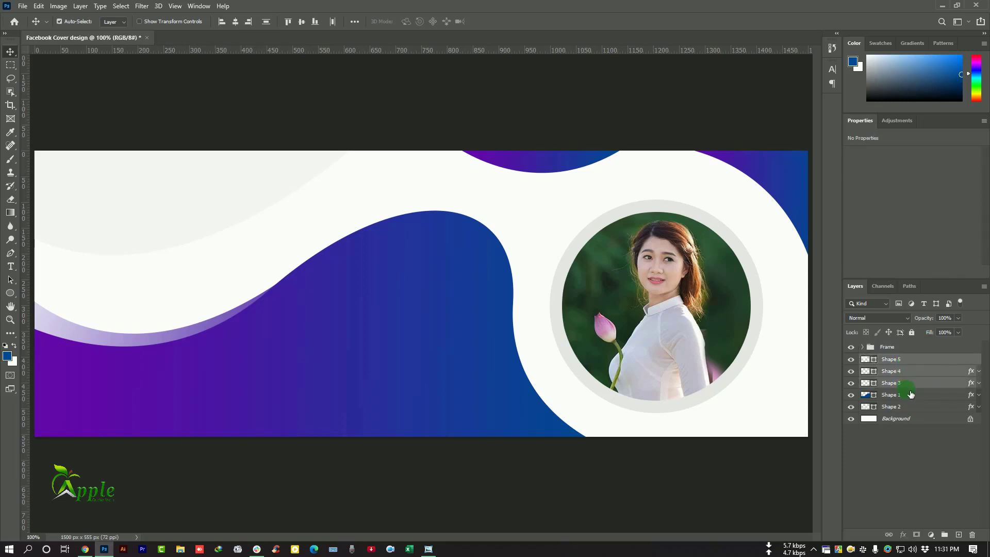
pyautogui.keyDown('ctrl'); pyautogui.click(910, 395); pyautogui.keyUp('ctrl')
pyautogui.keyDown('ctrl'); pyautogui.click(906, 411); pyautogui.keyUp('ctrl')
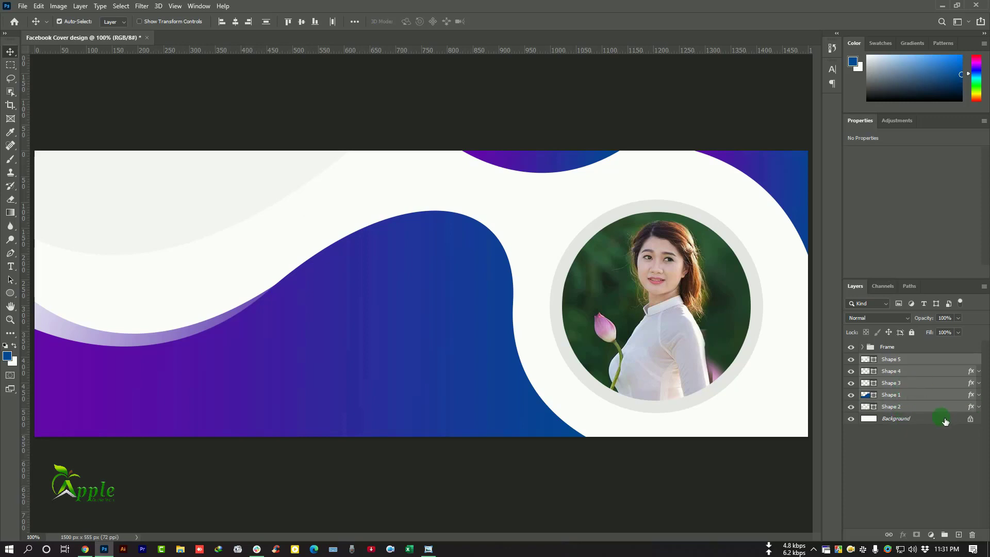
pyautogui.click(945, 535)
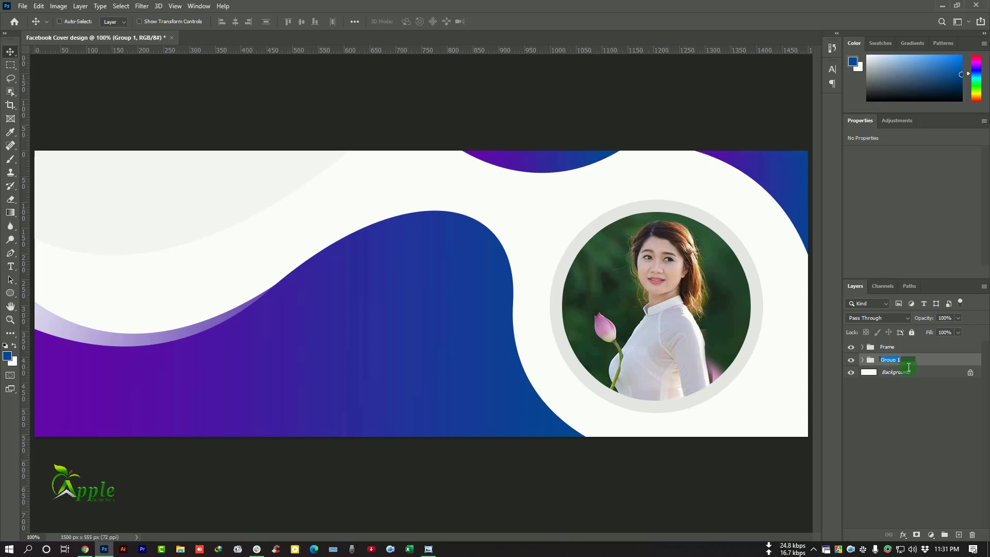
pyautogui.write('ign')
pyautogui.press('Return')
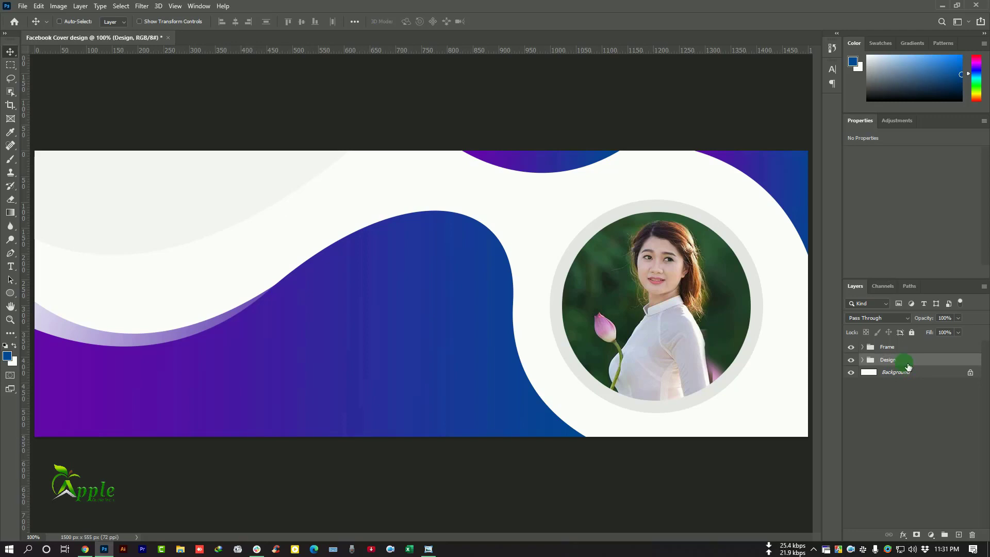
# Step: Unlock the background, convert Layer 0 to a smart object, and place it in a group named BG
pyautogui.click(971, 374)
pyautogui.click(924, 377)
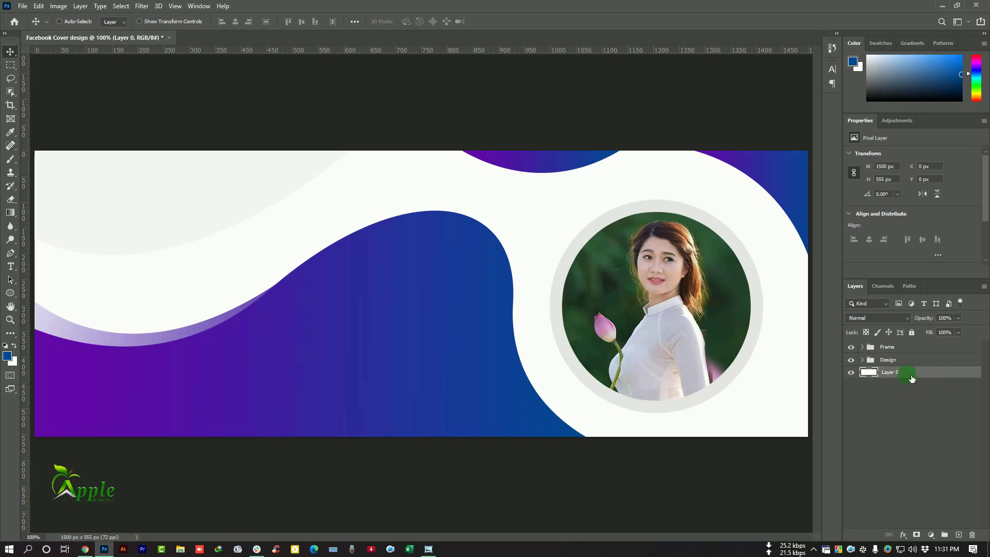
pyautogui.rightClick(911, 378)
pyautogui.click(816, 250)
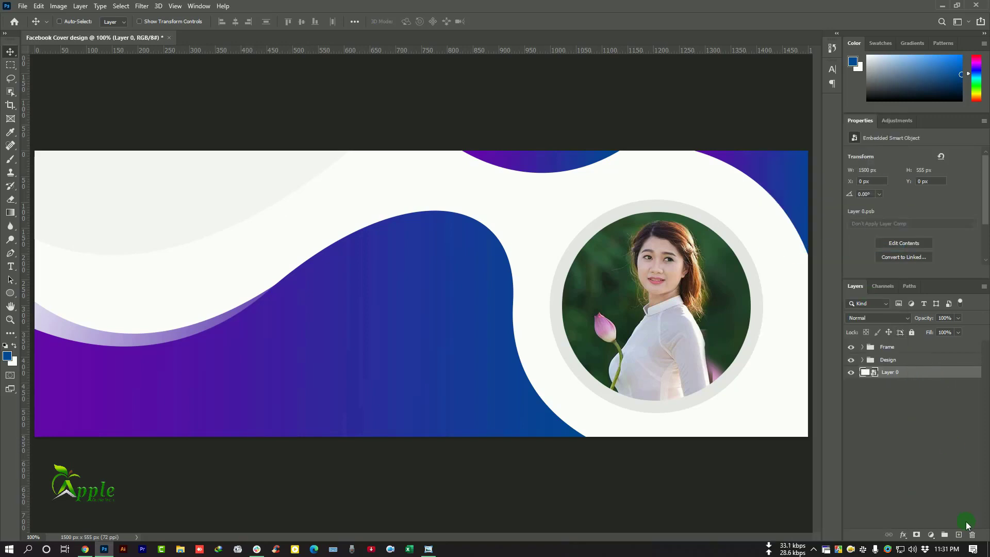
pyautogui.click(945, 535)
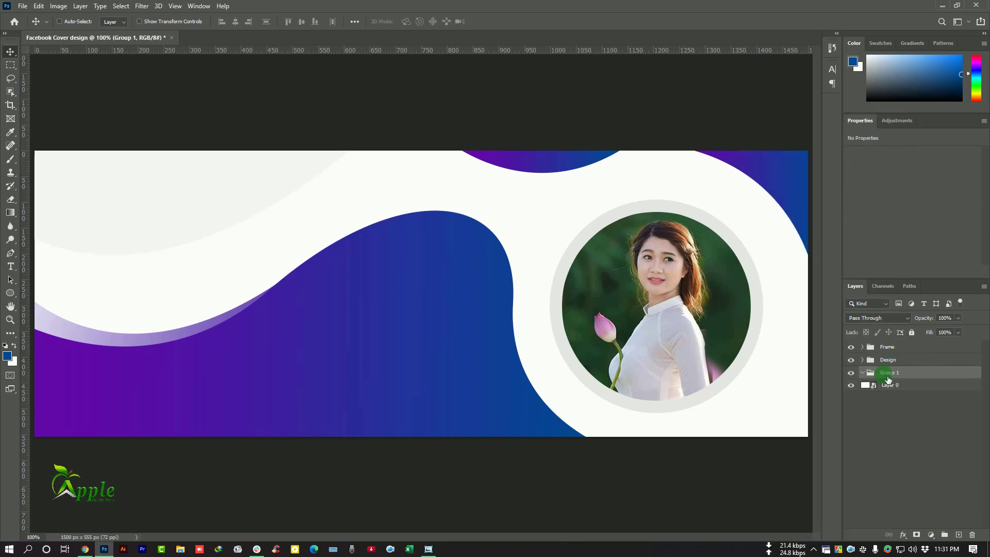
pyautogui.moveTo(895, 388); pyautogui.dragTo(877, 376)
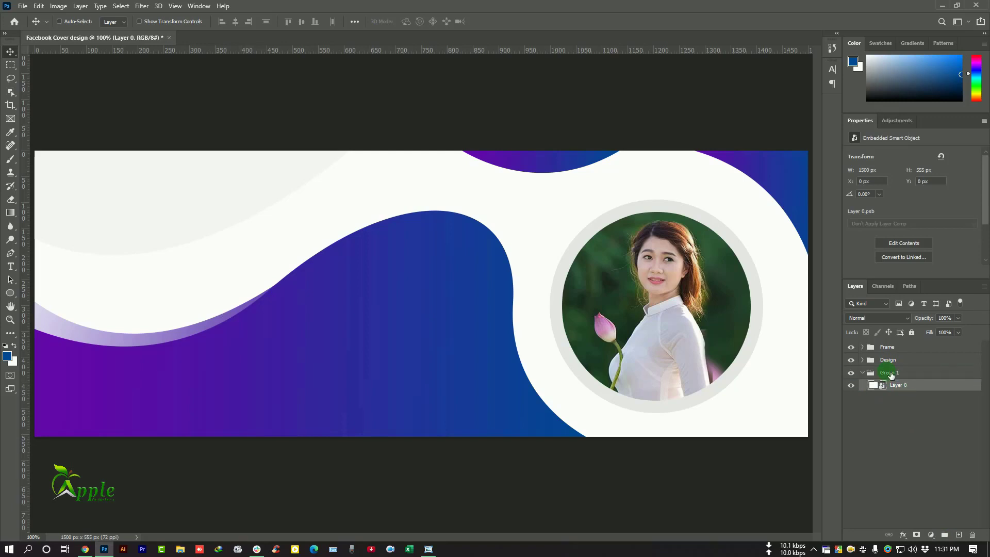
pyautogui.doubleClick(888, 374)
pyautogui.press('Return')
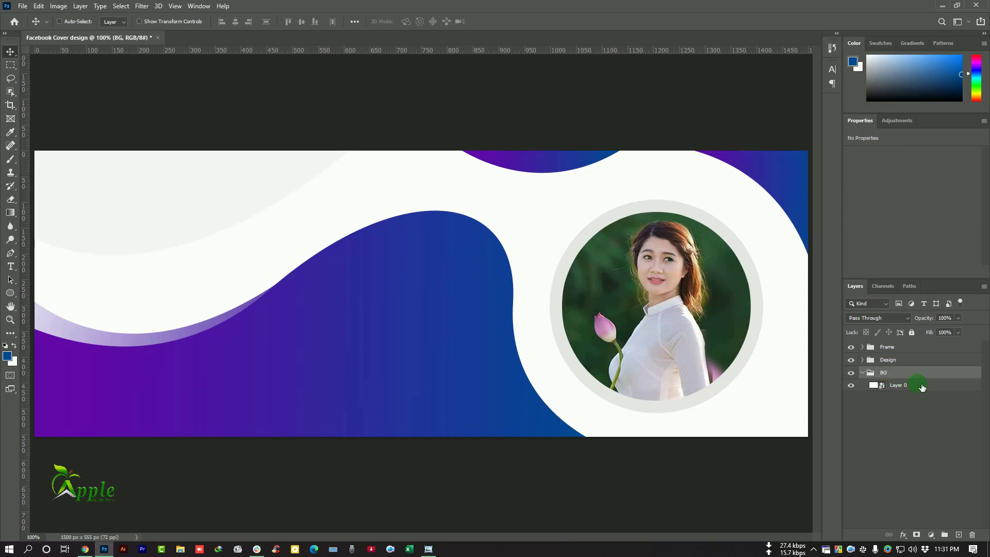
# Step: Draw a tiny ellipse dot on the purple wave with the Ellipse Tool
pyautogui.click(862, 373)
pyautogui.moveTo(10, 293); pyautogui.dragTo(199, 321)
pyautogui.moveTo(262, 341); pyautogui.dragTo(316, 324)
# Step: Fill the dot white and repeat copies of it into a horizontal row
pyautogui.scroll(3, 249, 343)
pyautogui.doubleClick(865, 346)
pyautogui.click(616, 133)
pyautogui.click(829, 126)
pyautogui.press('v')
pyautogui.hotkey('ctrl', '1')
pyautogui.scroll(1, 267, 334)
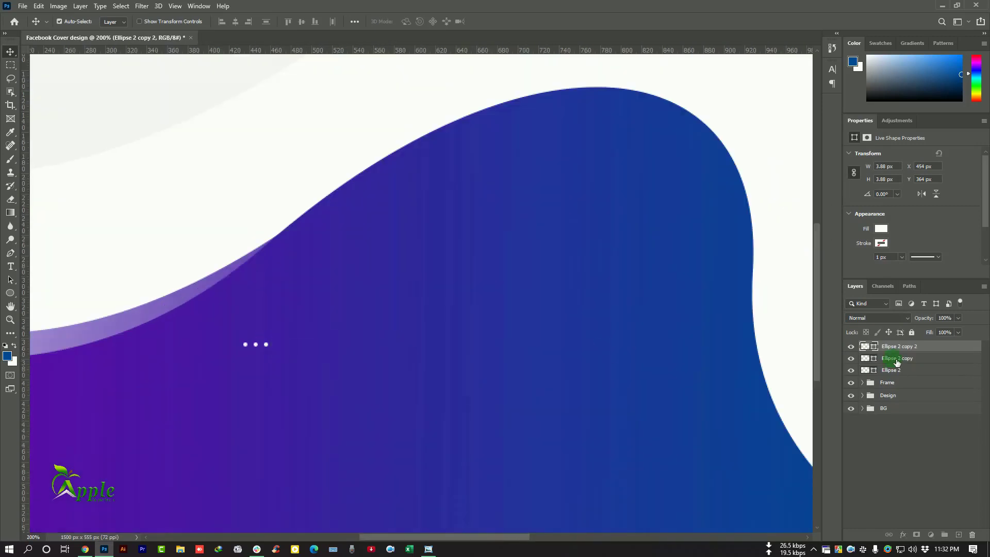
pyautogui.keyDown('alt'); pyautogui.moveTo(255, 345); pyautogui.dragTo(327, 391); pyautogui.keyUp('alt')
# Step: Select all the dot layers and convert them into one smart object
pyautogui.keyDown('shift'); pyautogui.click(897, 477); pyautogui.keyUp('shift')
pyautogui.keyDown('ctrl'); pyautogui.click(923, 500); pyautogui.keyUp('ctrl')
pyautogui.keyDown('ctrl'); pyautogui.click(931, 499); pyautogui.keyUp('ctrl')
pyautogui.scroll(-6, 934, 503)
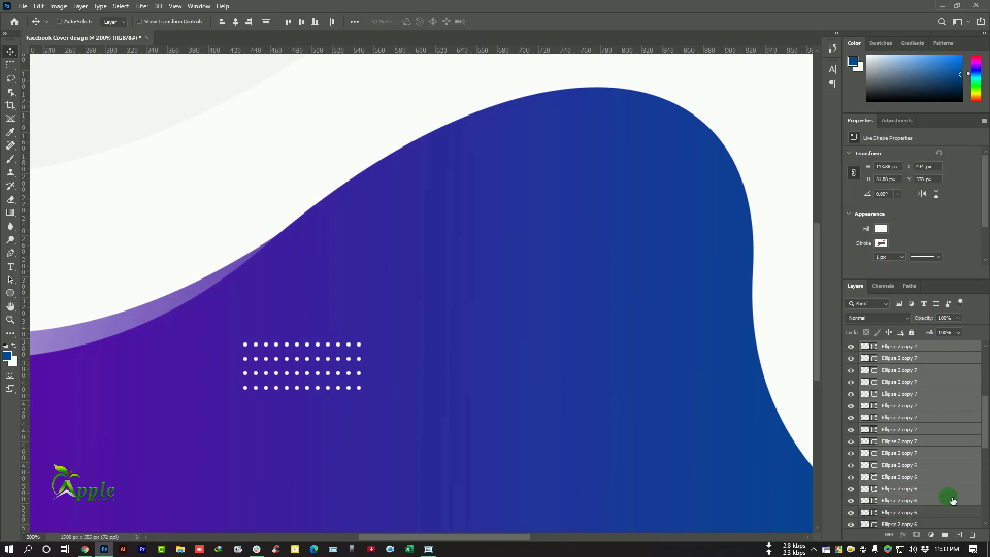
pyautogui.scroll(-2, 931, 508)
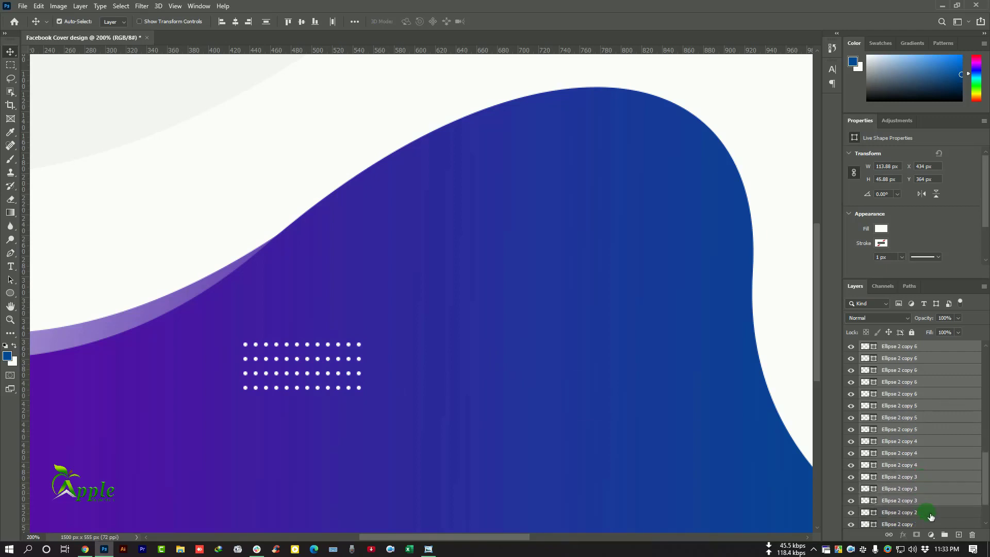
pyautogui.rightClick(940, 411)
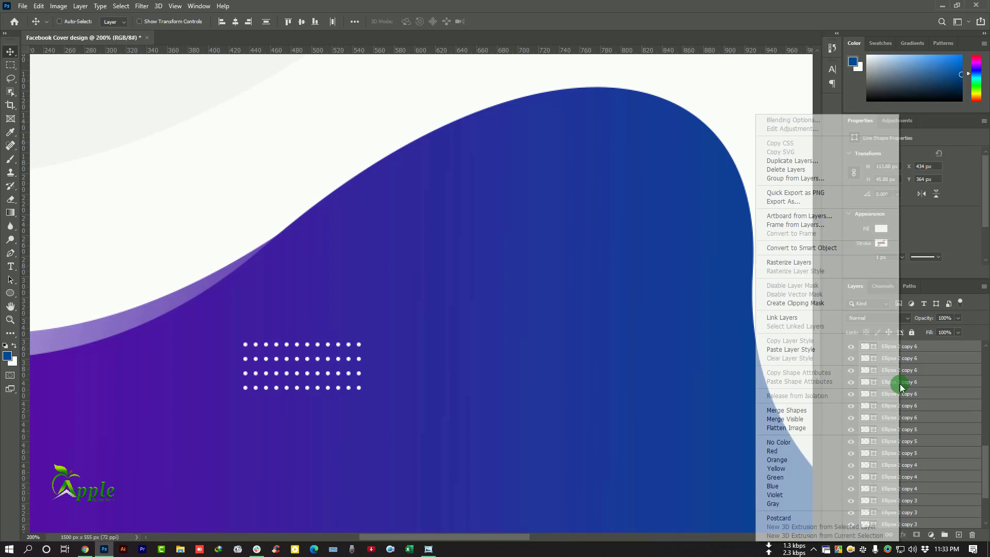
pyautogui.click(803, 248)
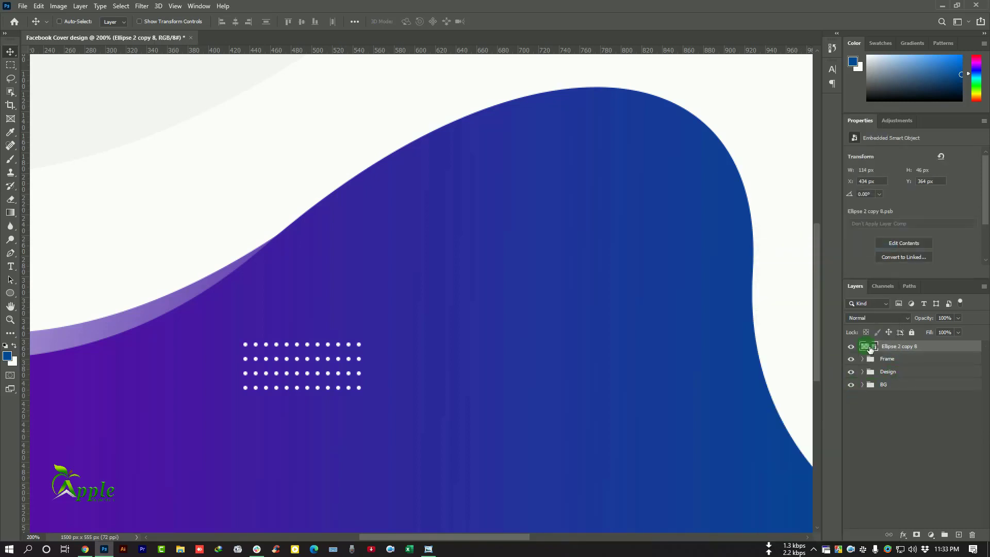
# Step: Move the dot grid left, then flip it horizontally and rotate it 90° clockwise
pyautogui.hotkey('ctrl', '-')
pyautogui.hotkey('ctrl', '-')
pyautogui.hotkey('ctrl', '-')
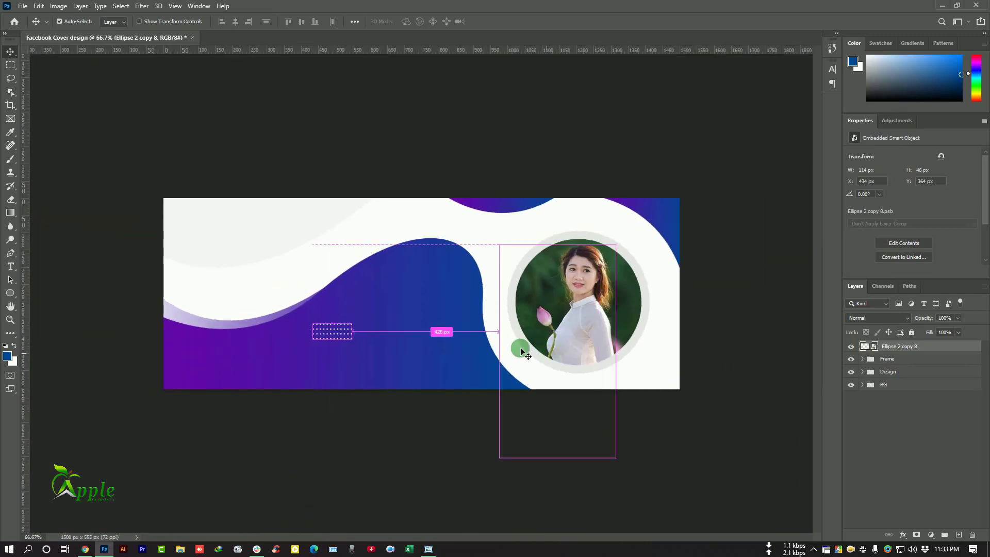
pyautogui.hotkey('ctrl', '+')
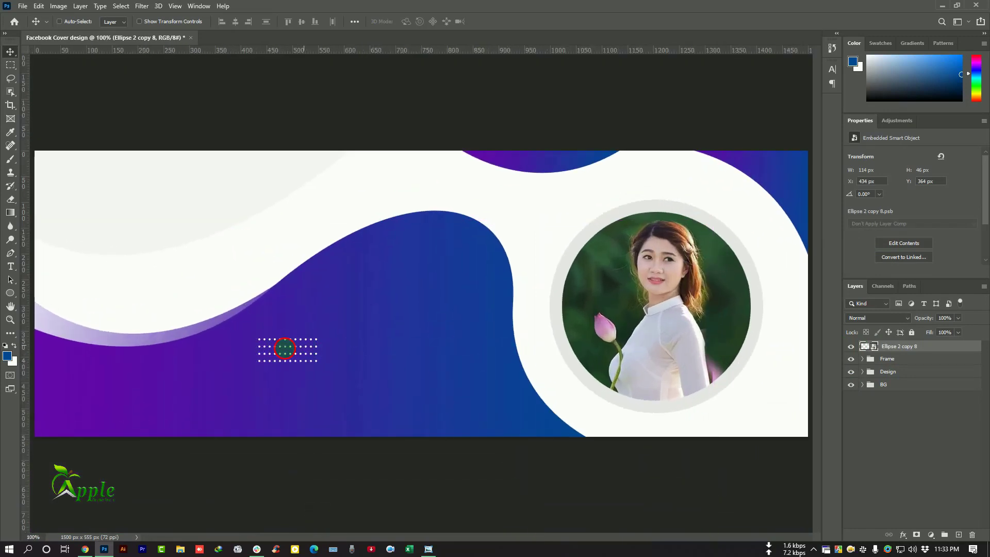
pyautogui.moveTo(285, 349); pyautogui.dragTo(97, 357)
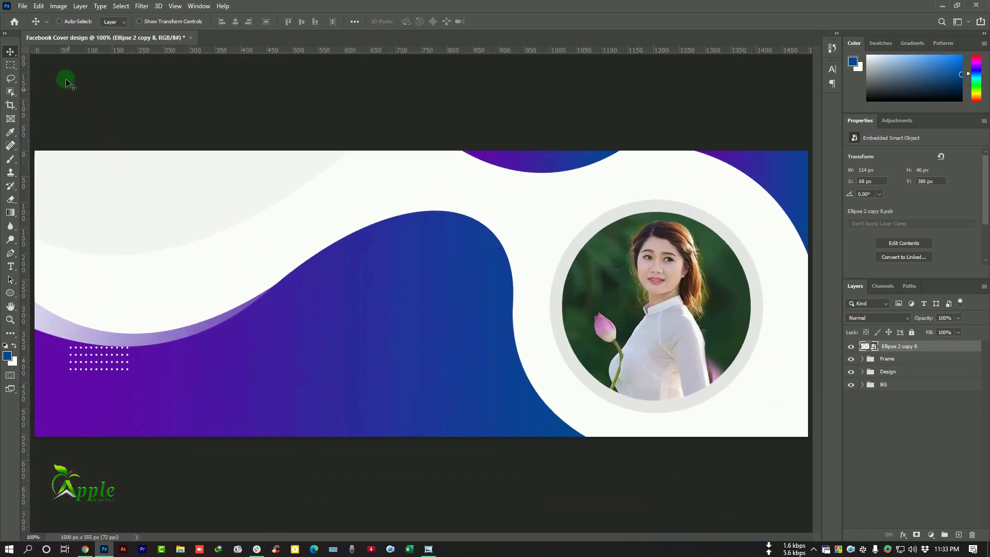
pyautogui.click(39, 7)
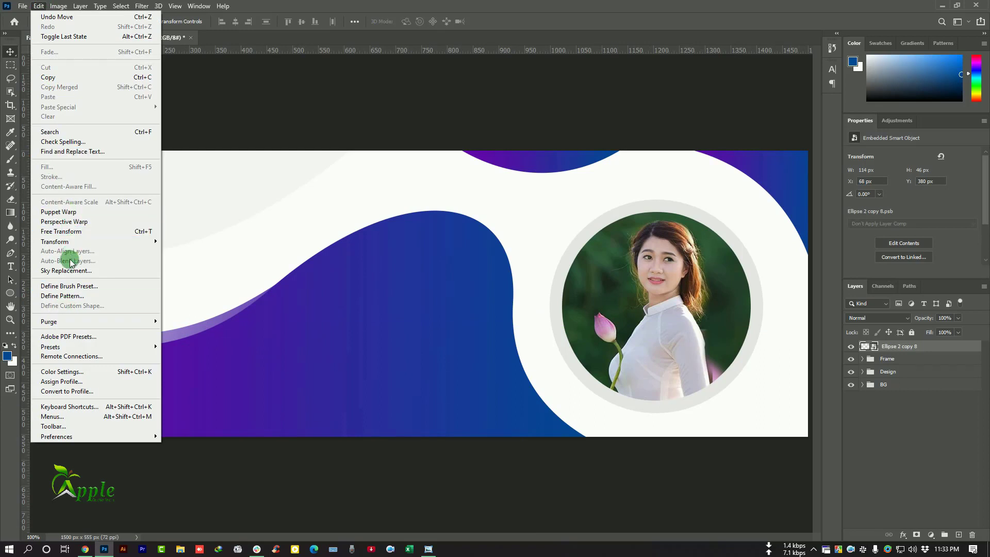
pyautogui.click(61, 231)
pyautogui.rightClick(98, 364)
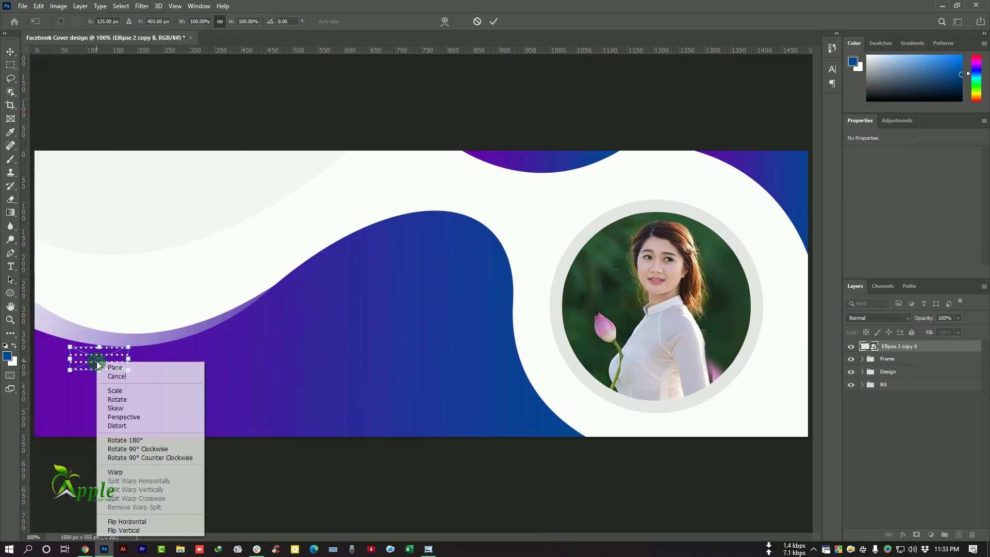
pyautogui.click(153, 522)
pyautogui.rightClick(101, 356)
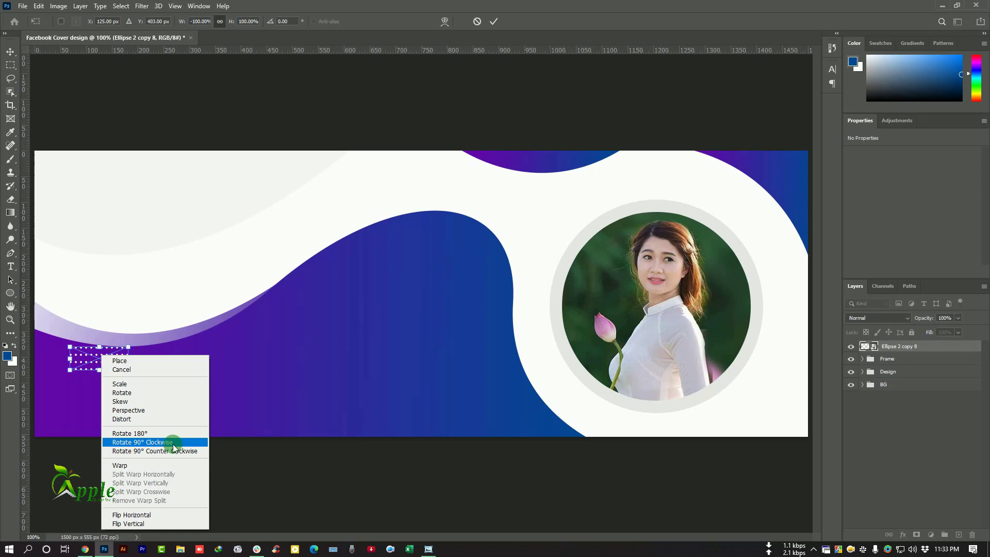
pyautogui.click(172, 443)
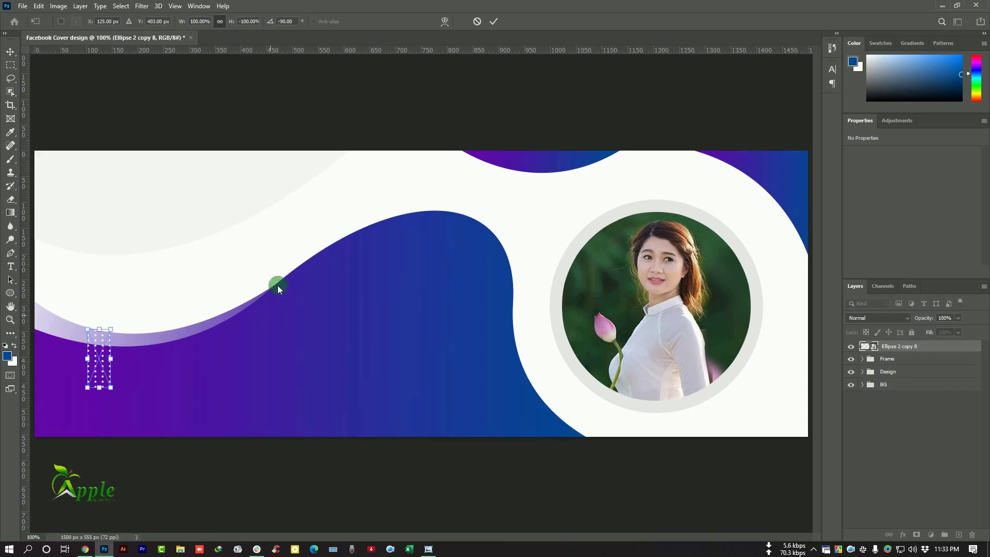
pyautogui.click(495, 21)
# Step: Enlarge the upright dot grid to about 142% and set it on the wave's lower left
pyautogui.moveTo(137, 316); pyautogui.dragTo(114, 297)
pyautogui.click(39, 6)
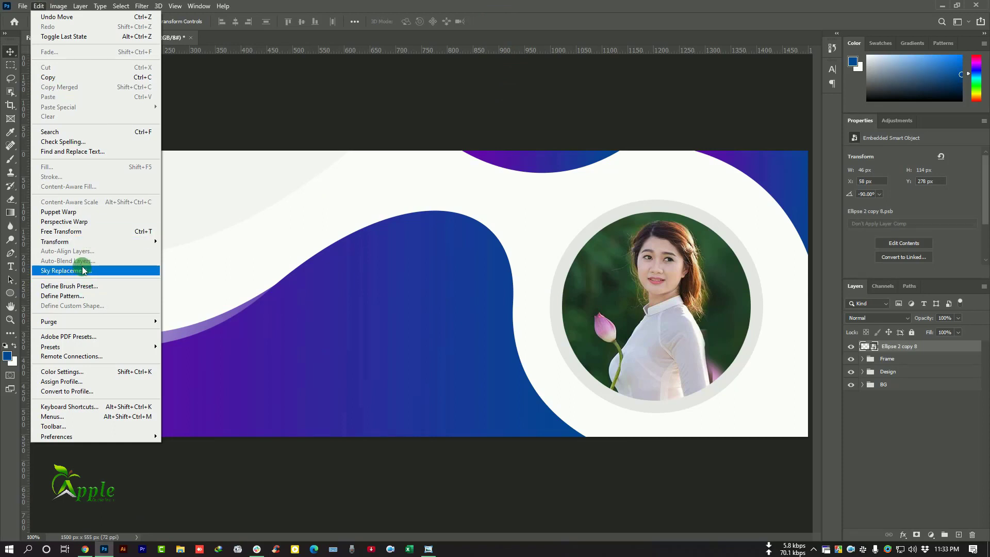
pyautogui.click(78, 231)
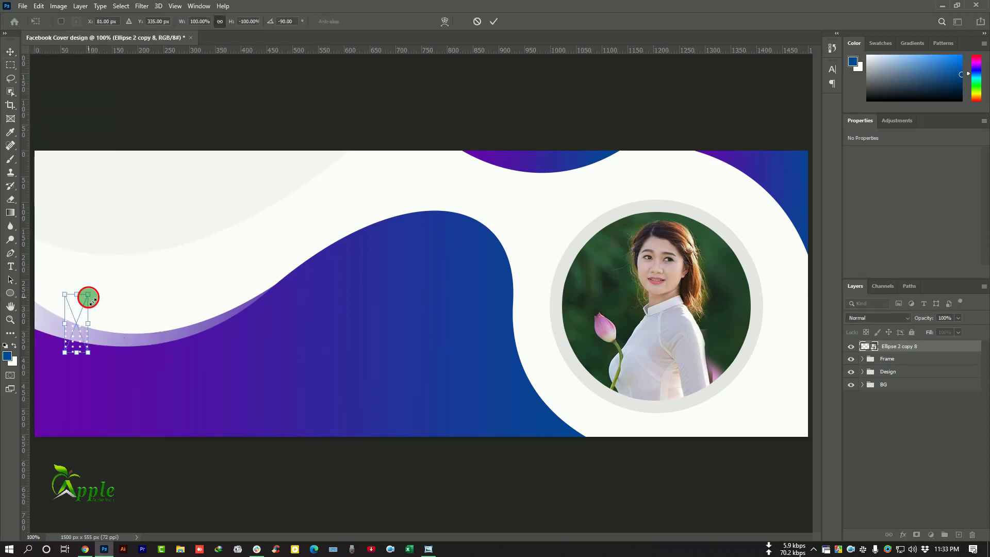
pyautogui.moveTo(89, 294); pyautogui.dragTo(161, 300)
pyautogui.click(496, 24)
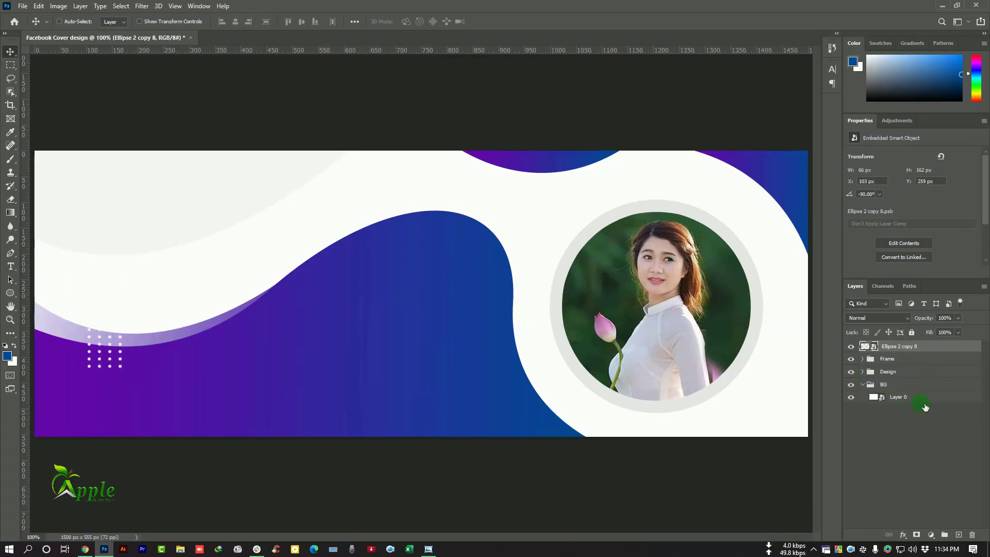
# Step: Give the background Layer 0 a near-white #f9f9f9 Color Overlay
pyautogui.click(928, 398)
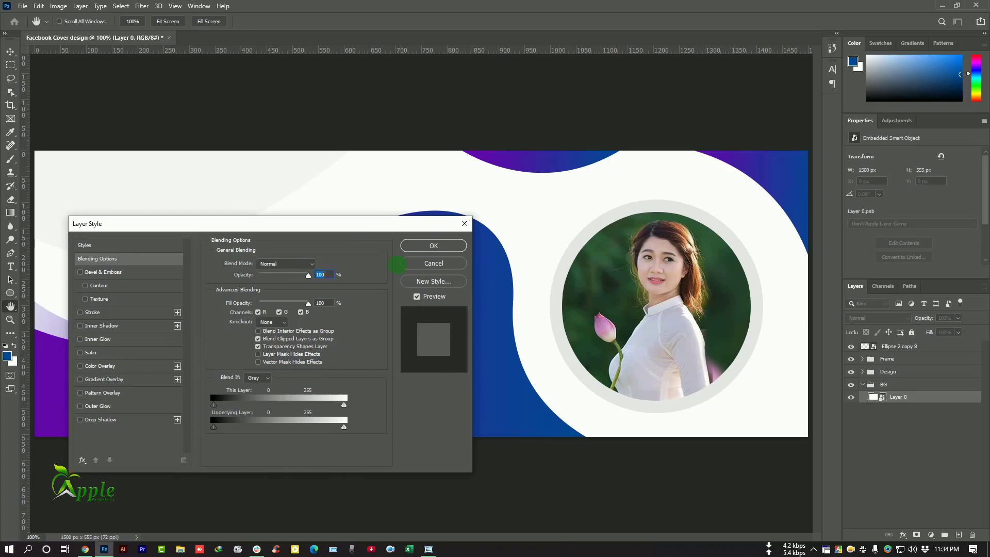
pyautogui.moveTo(302, 230); pyautogui.dragTo(662, 257)
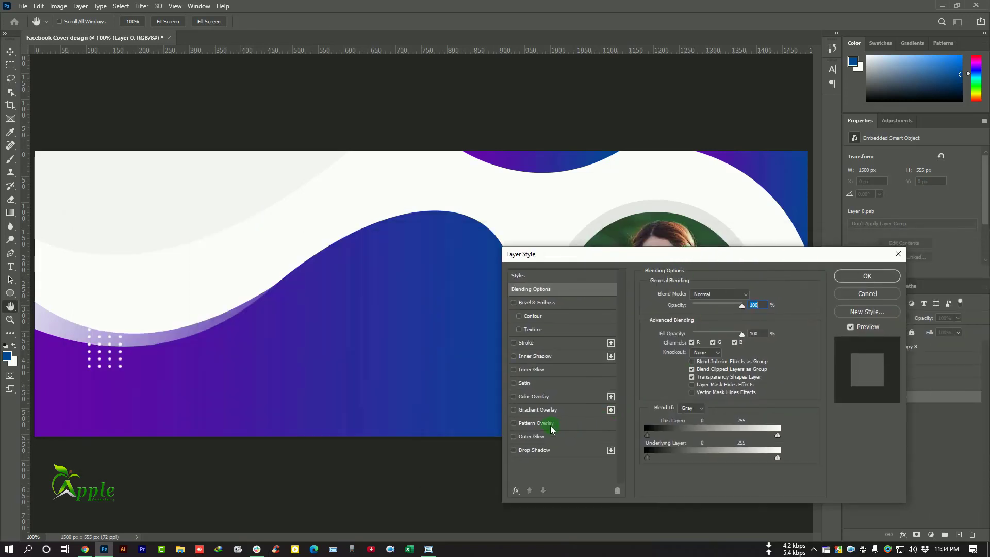
pyautogui.click(534, 397)
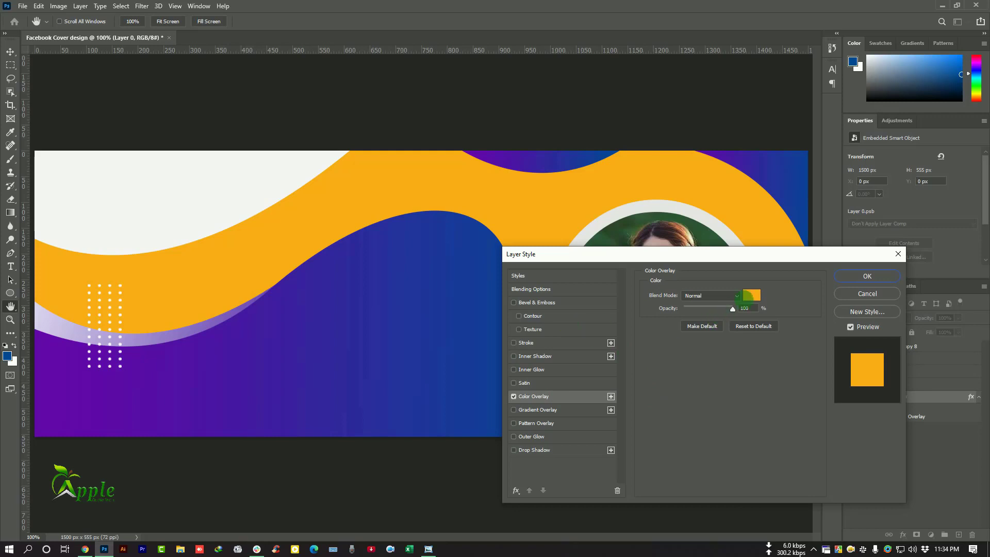
pyautogui.click(751, 295)
pyautogui.moveTo(619, 155); pyautogui.dragTo(581, 126)
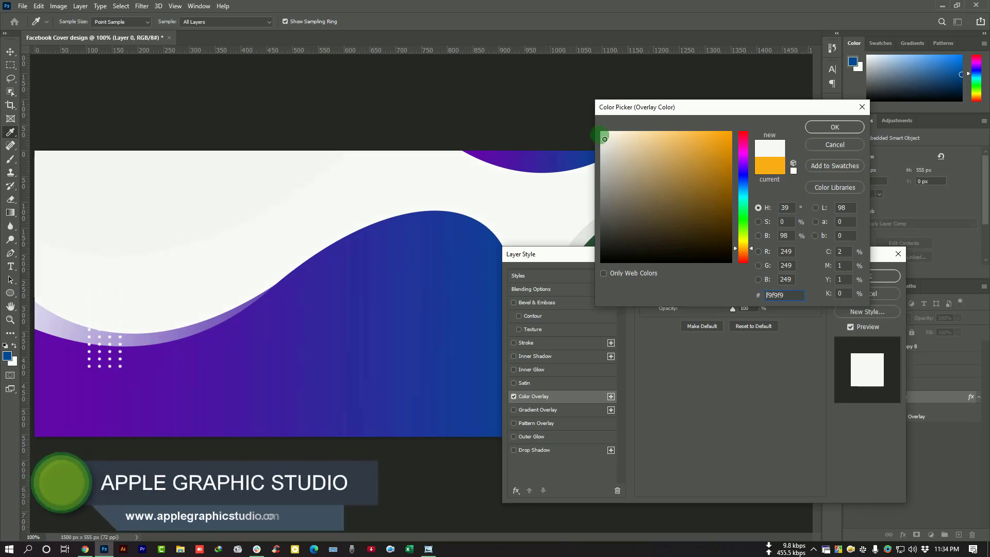
pyautogui.click(832, 127)
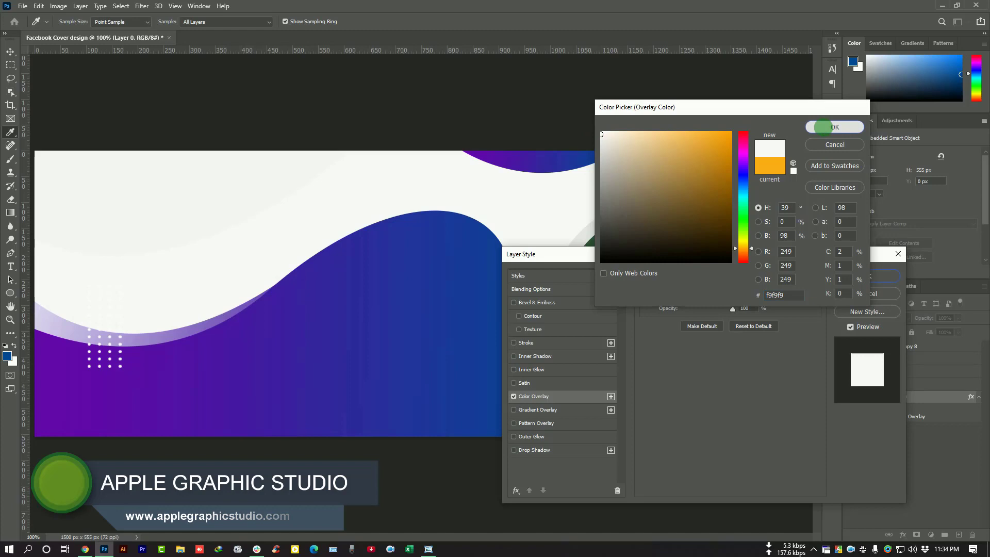
pyautogui.click(879, 272)
# Step: Set Shape 5's fill to #f1f1f1 and return the view to 100%
pyautogui.rightClick(89, 184)
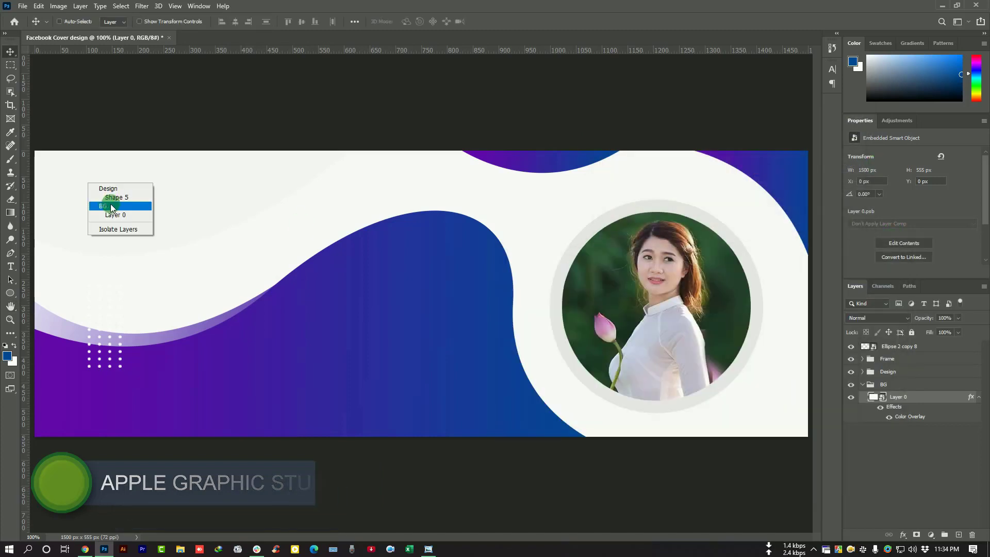
pyautogui.click(112, 197)
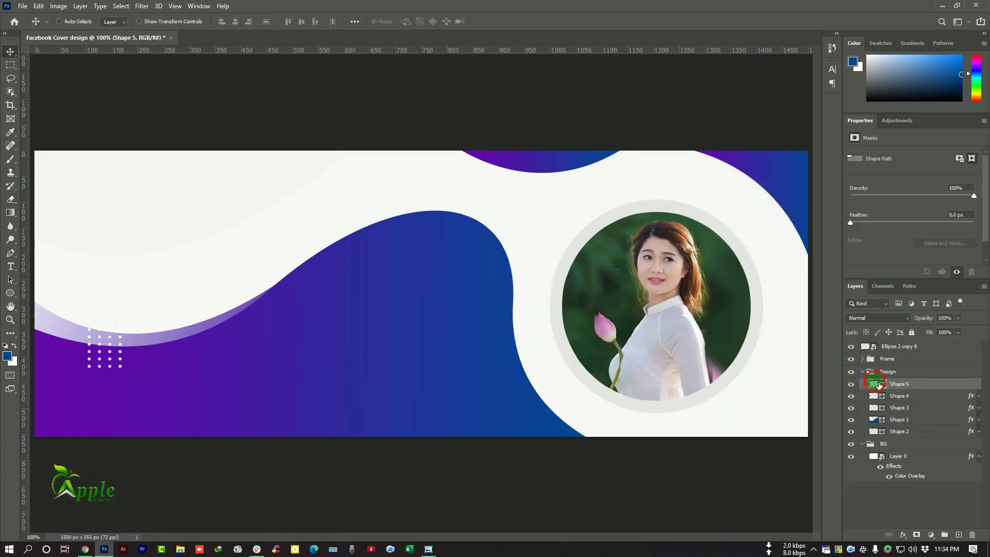
pyautogui.doubleClick(878, 384)
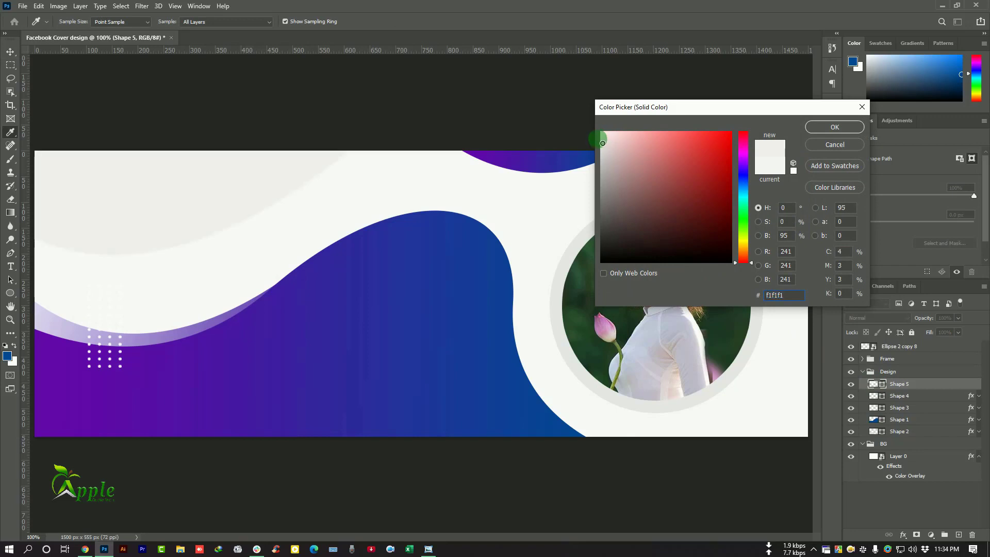
pyautogui.click(827, 135)
pyautogui.hotkey('ctrl', '-')
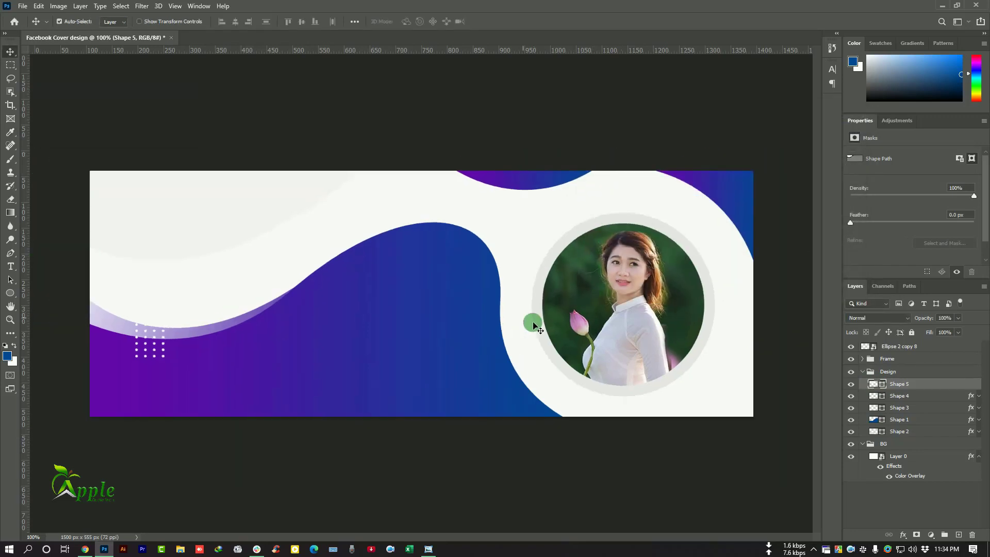
pyautogui.hotkey('ctrl', '+')
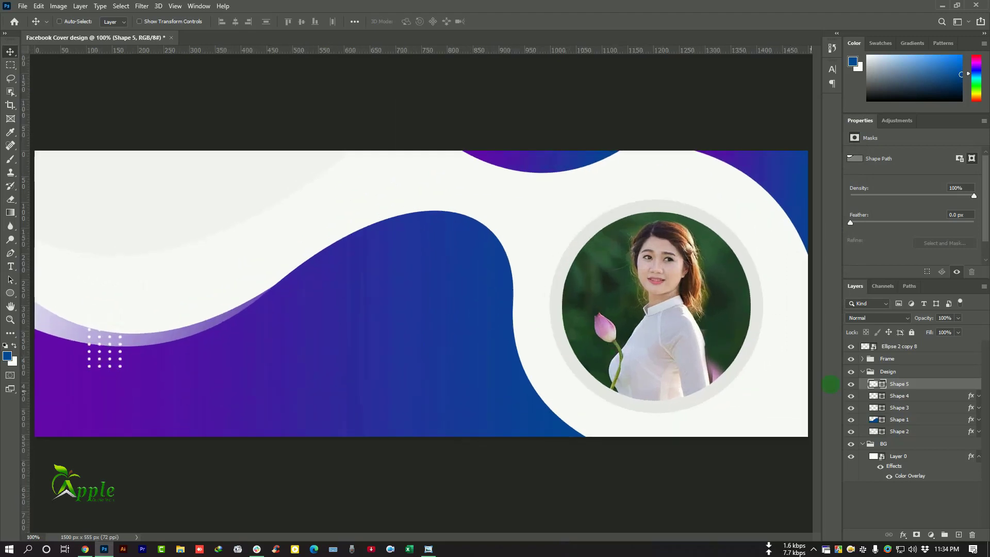
# Step: Collapse the Design and BG groups, then duplicate Ellipse 2 copy 8 into the top-right corner
pyautogui.click(866, 372)
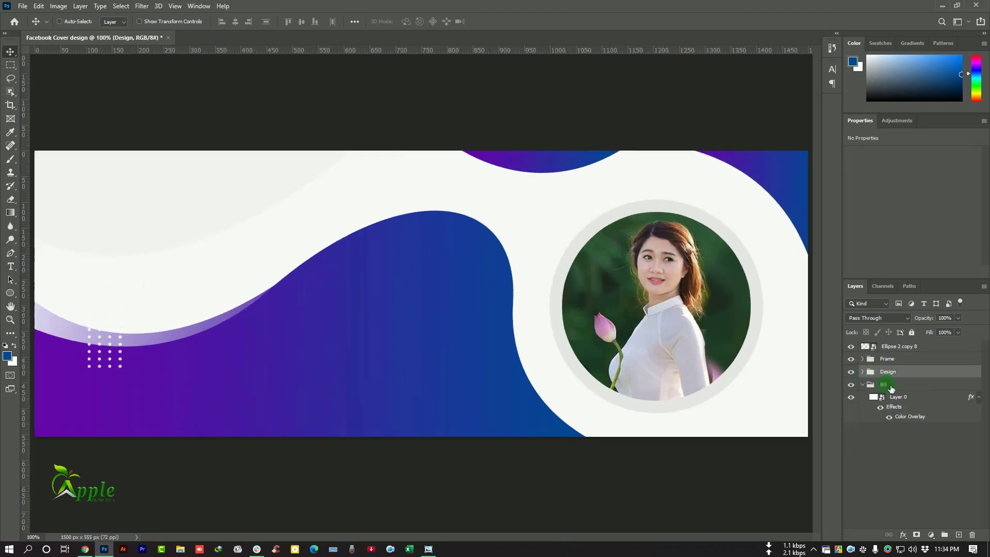
pyautogui.click(862, 385)
pyautogui.click(899, 347)
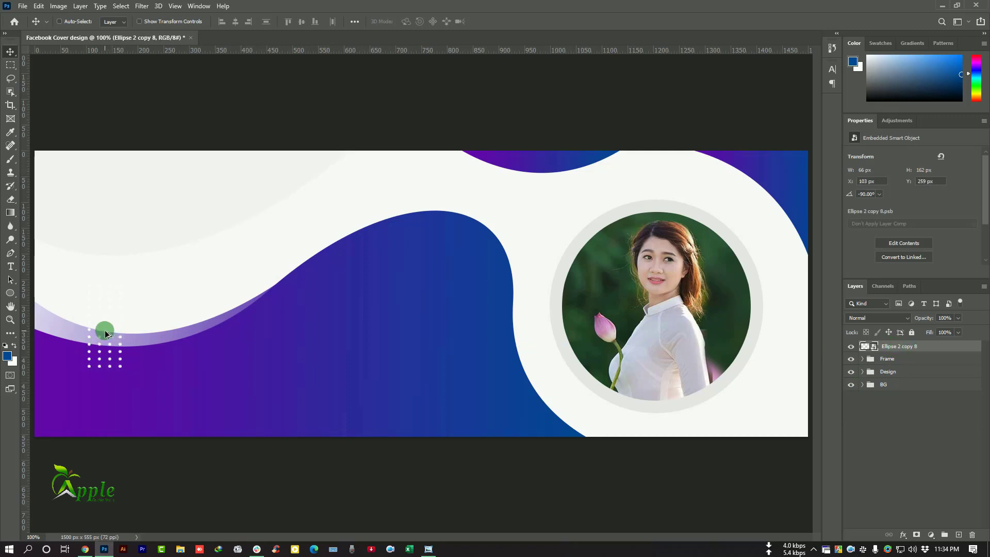
pyautogui.moveTo(104, 330); pyautogui.dragTo(438, 310)
pyautogui.moveTo(586, 286); pyautogui.dragTo(781, 220)
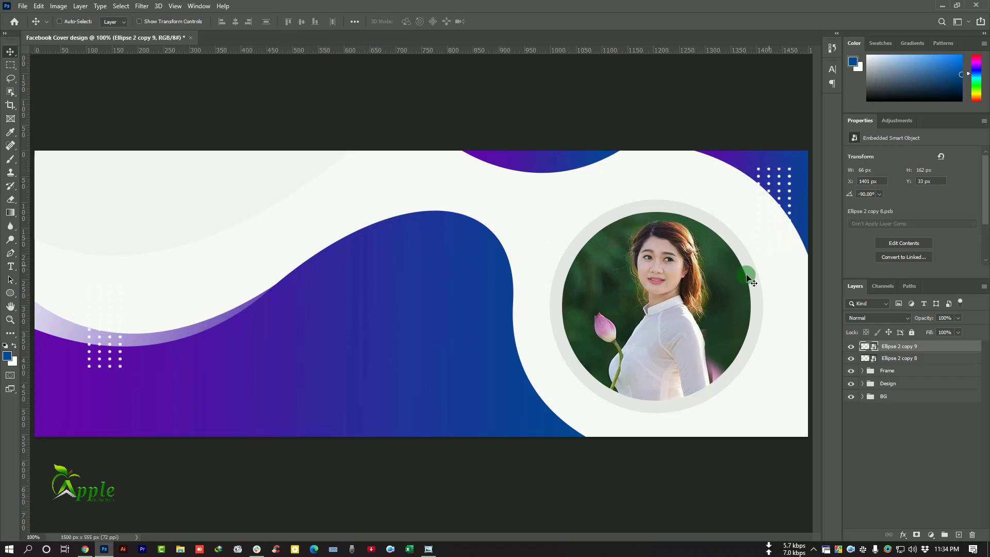
pyautogui.hotkey('ctrl', '-')
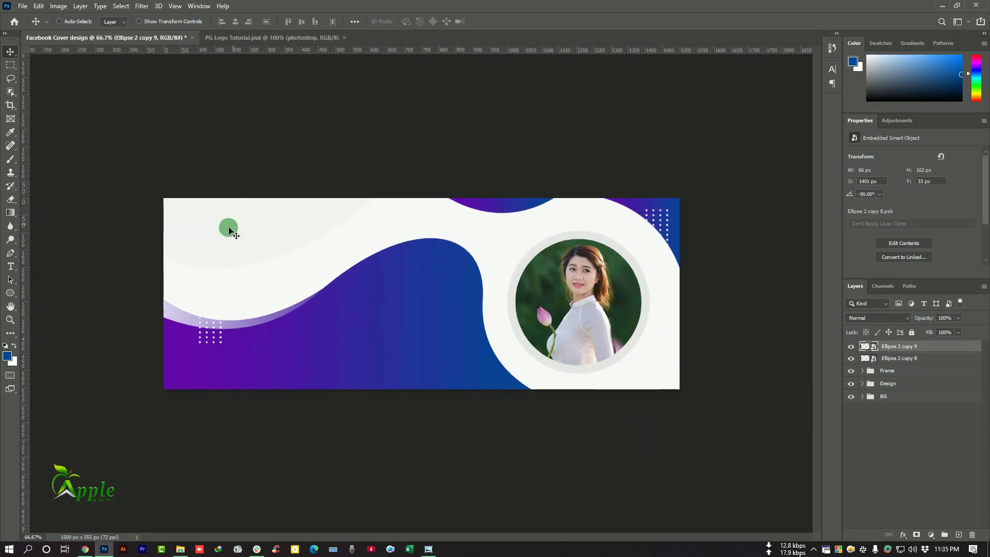
# Step: Copy the logo's Group 3 from PG Logo Tutorial.psd into the Facebook cover
pyautogui.click(248, 39)
pyautogui.click(980, 365)
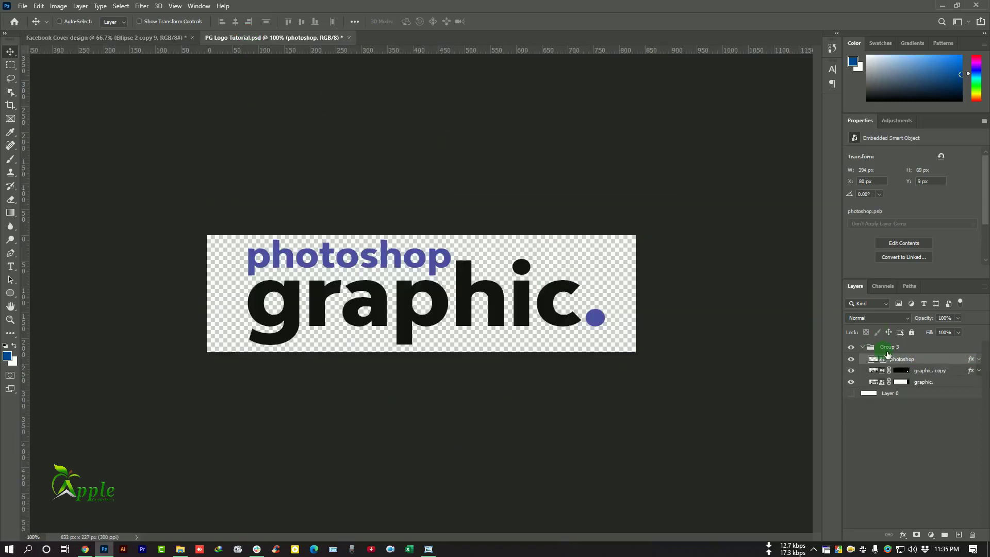
pyautogui.click(862, 346)
pyautogui.moveTo(380, 268); pyautogui.dragTo(307, 246)
# Step: Shrink the logo to about 58%, then about 82%, and position it top-left
pyautogui.click(41, 7)
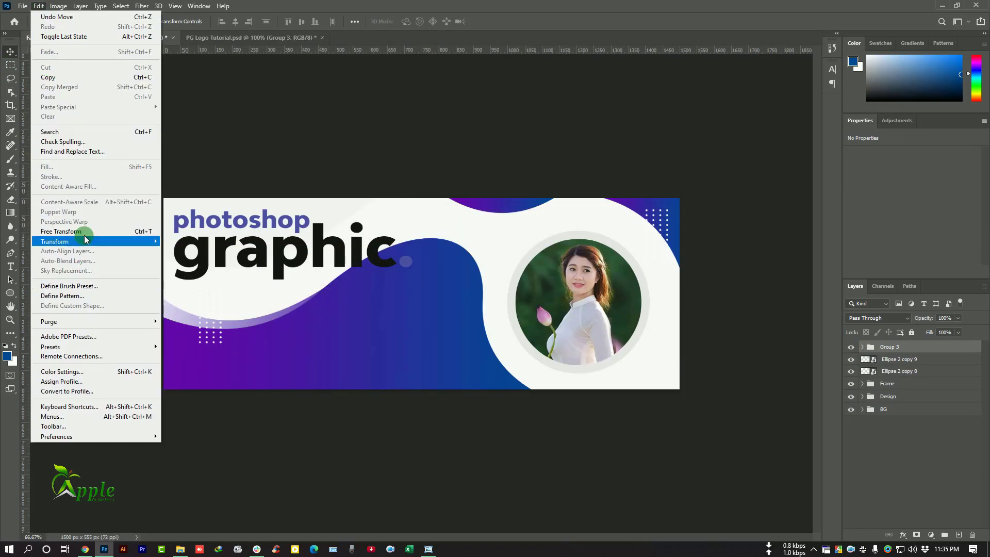
pyautogui.click(82, 229)
pyautogui.moveTo(416, 287); pyautogui.dragTo(312, 251)
pyautogui.click(511, 21)
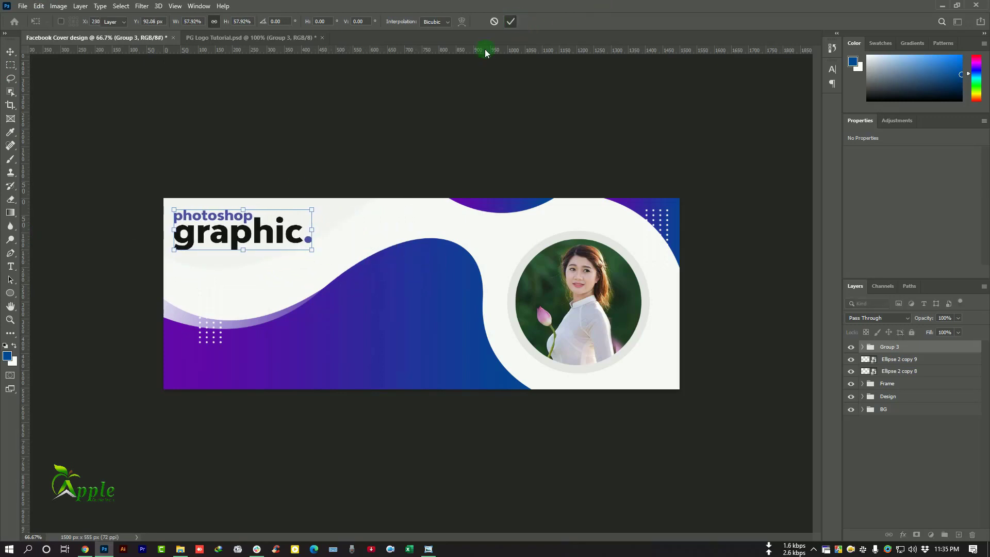
pyautogui.moveTo(251, 241); pyautogui.dragTo(268, 249)
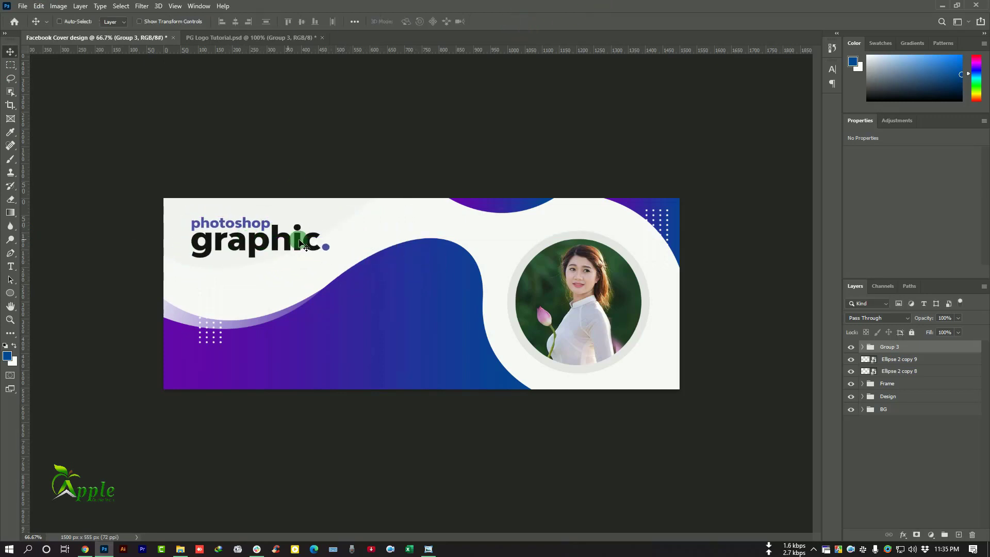
pyautogui.hotkey('ctrl', 't')
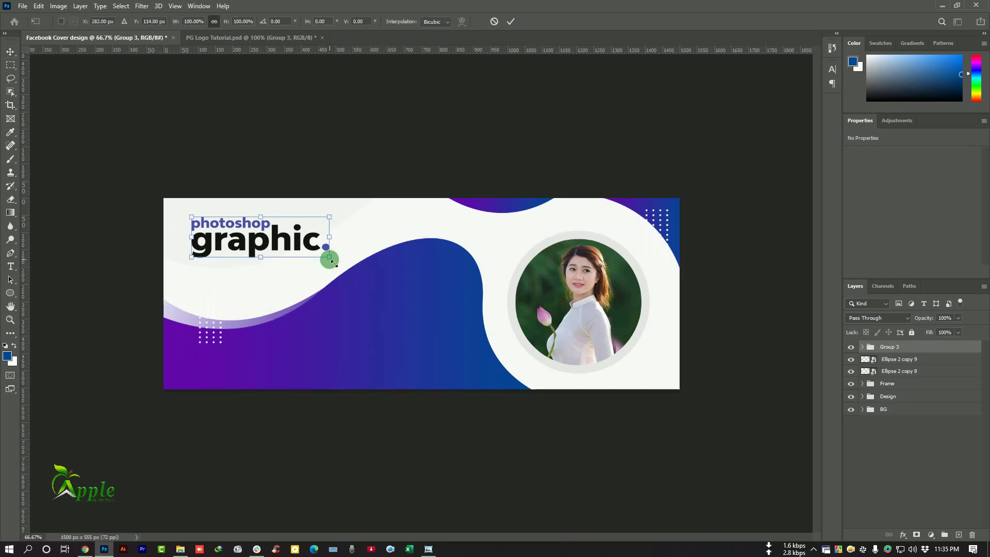
pyautogui.moveTo(328, 259); pyautogui.dragTo(317, 253)
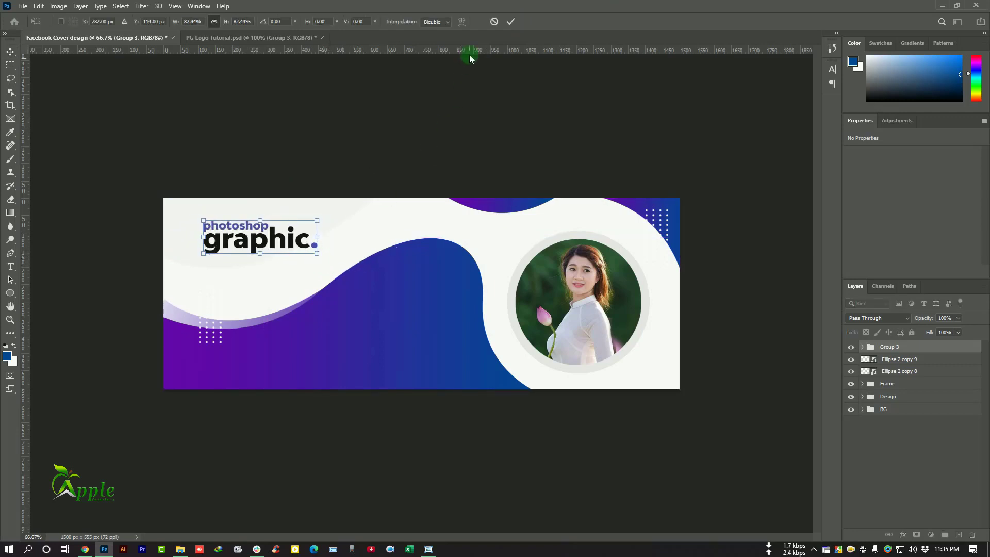
pyautogui.click(509, 22)
pyautogui.moveTo(265, 206); pyautogui.dragTo(256, 205)
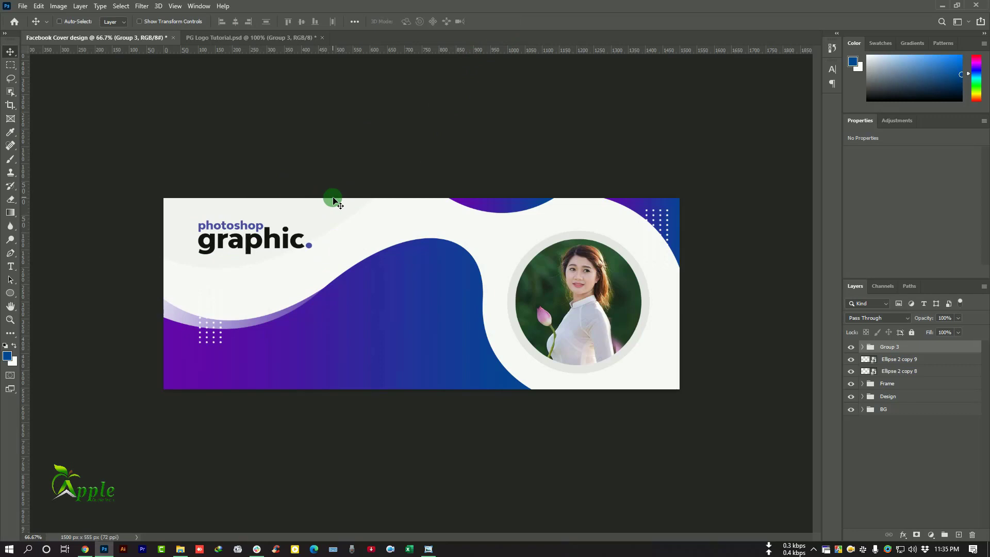
pyautogui.press('Left')
pyautogui.press('Left')
pyautogui.press('Left')
pyautogui.press('Left')
pyautogui.press('Left')
pyautogui.press('Left')
pyautogui.press('Left')
pyautogui.press('Left')
pyautogui.press('Left')
pyautogui.press('Left')
pyautogui.press('Left')
pyautogui.press('Left')
pyautogui.press('Left')
pyautogui.press('Left')
pyautogui.press('Left')
pyautogui.press('Left')
pyautogui.press('Up')
pyautogui.press('Up')
pyautogui.press('Up')
pyautogui.press('Up')
pyautogui.press('Up')
pyautogui.press('Up')
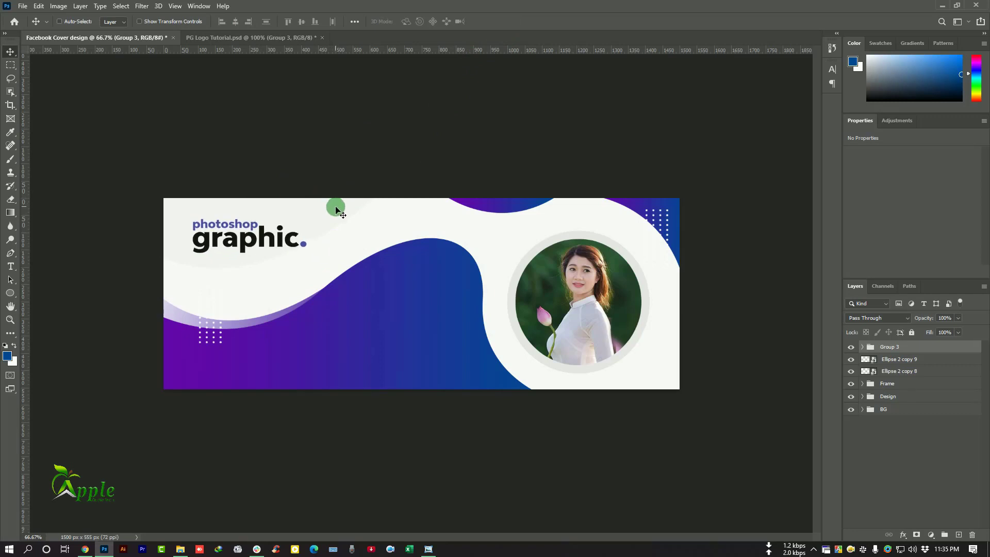
# Step: Add the headline 'Premium' on the blue wave in non-italic Barlow ExtraBold
pyautogui.click(11, 266)
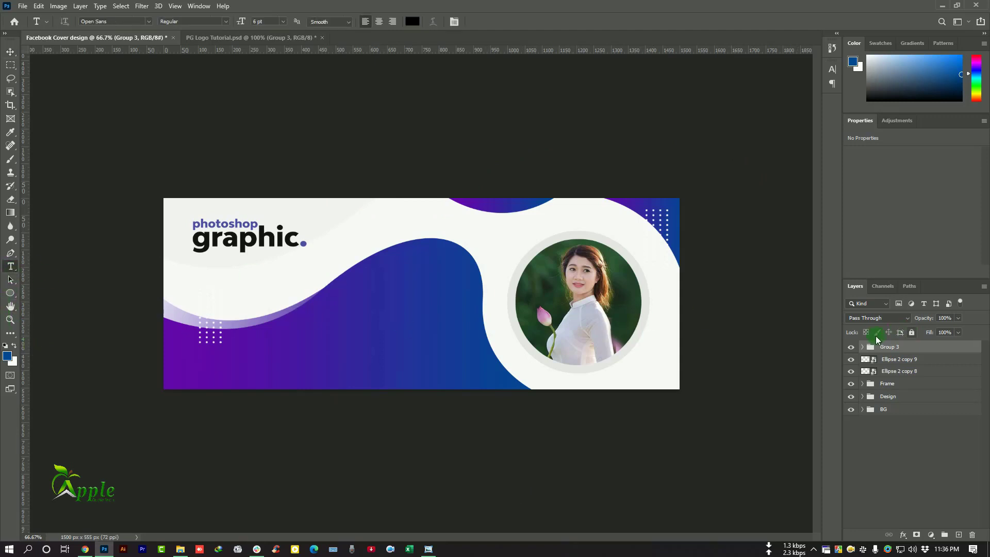
pyautogui.click(959, 534)
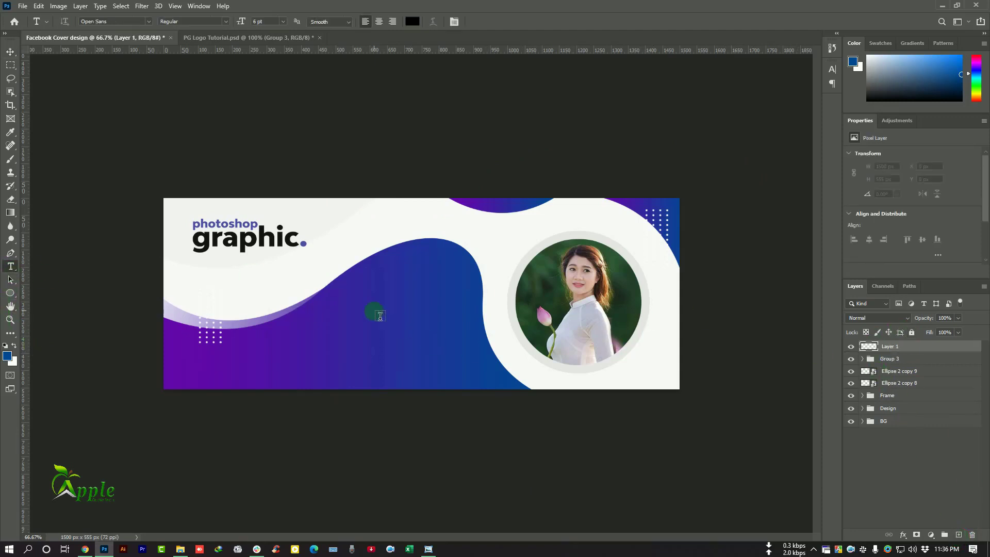
pyautogui.click(369, 290)
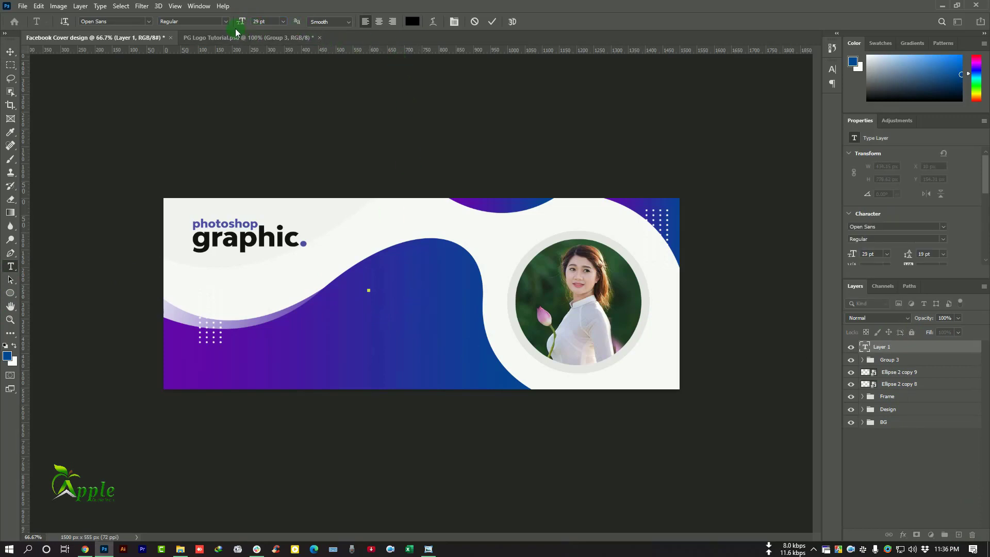
pyautogui.scroll(1, 253, 23)
pyautogui.hotkey('ctrl', 'a')
pyautogui.click(832, 70)
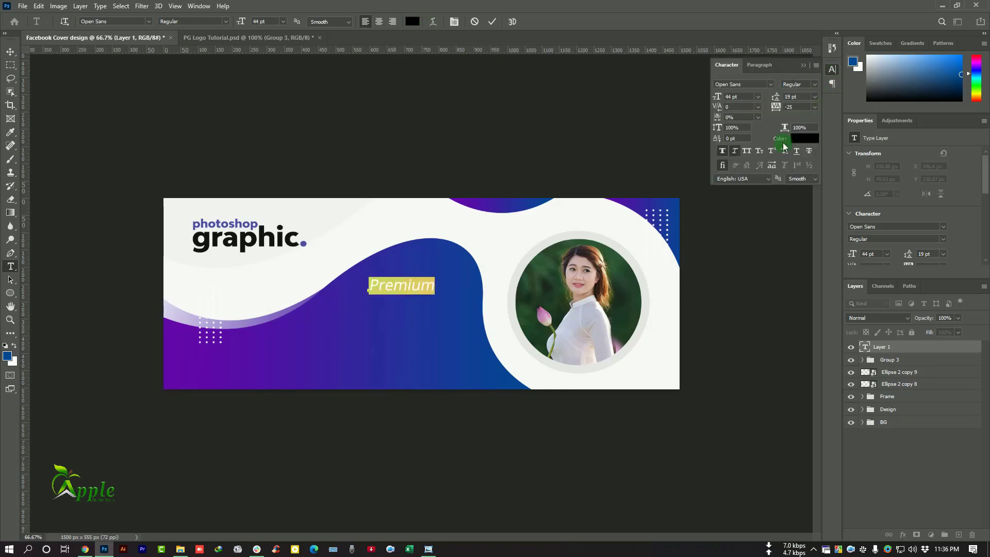
pyautogui.click(736, 151)
pyautogui.click(723, 152)
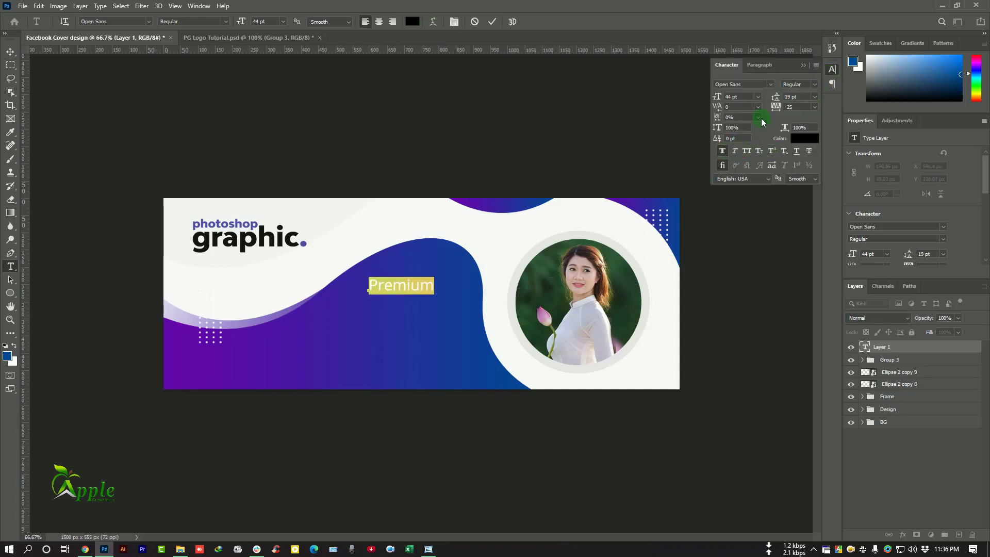
pyautogui.click(771, 90)
pyautogui.scroll(10, 825, 206)
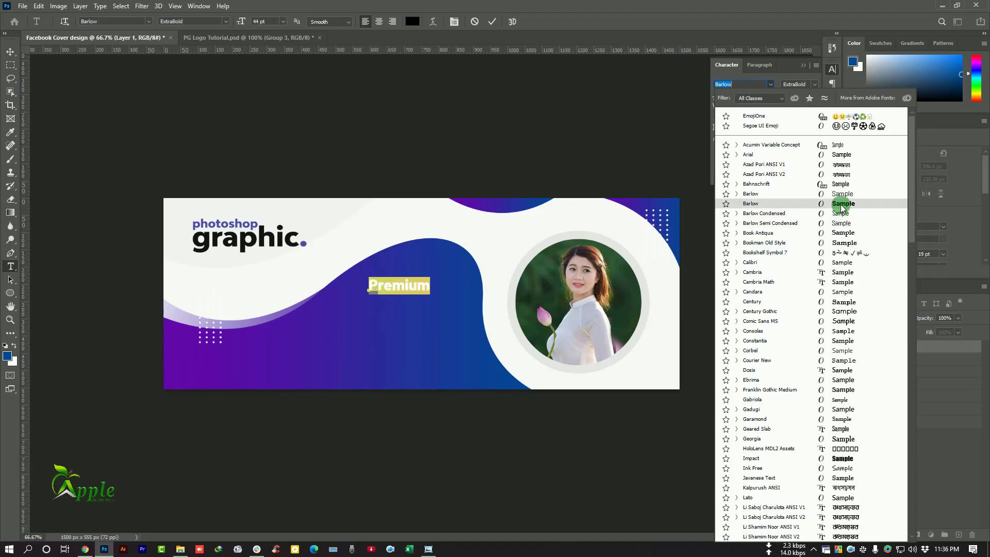
pyautogui.click(840, 204)
pyautogui.click(492, 21)
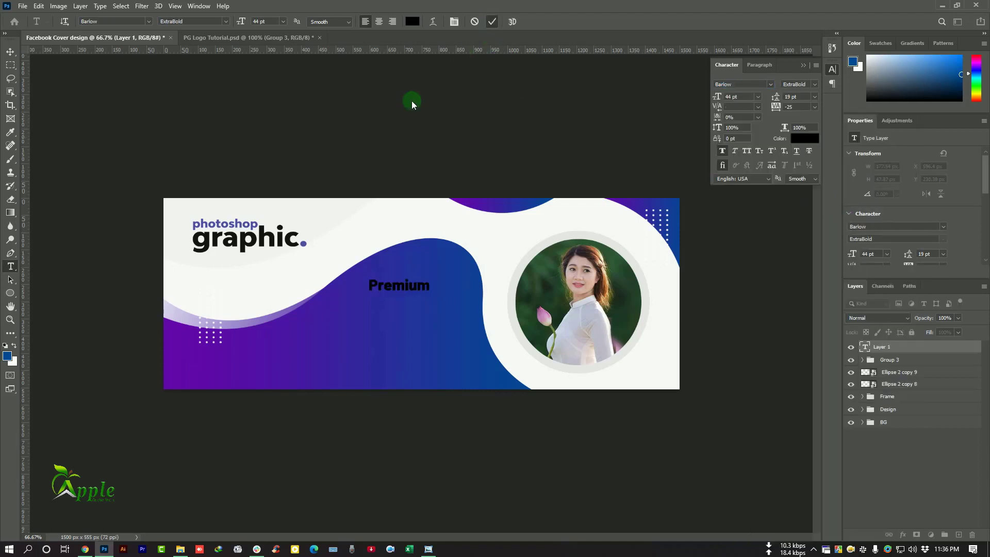
# Step: Make 'Premium' white at 54 pt and move it up and right
pyautogui.click(805, 138)
pyautogui.click(604, 137)
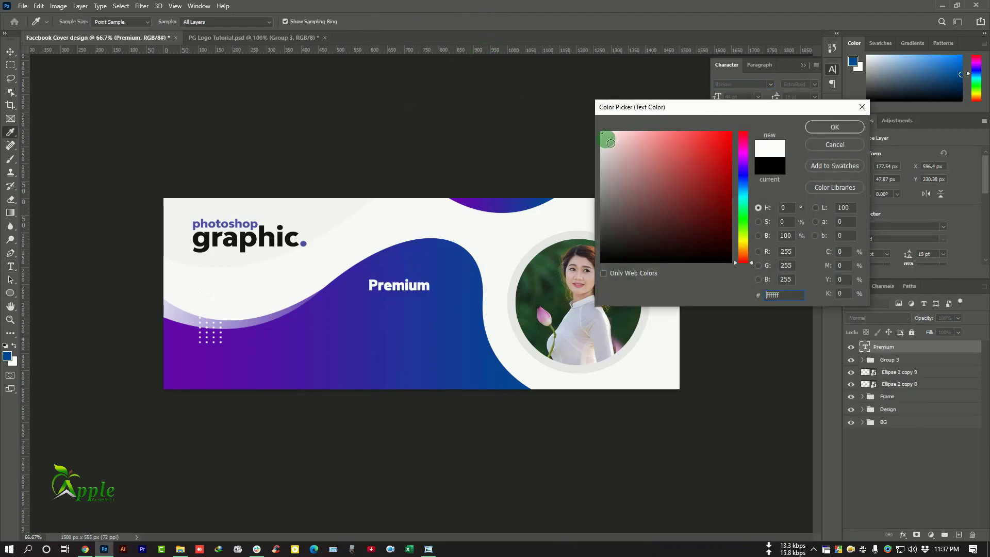
pyautogui.click(825, 129)
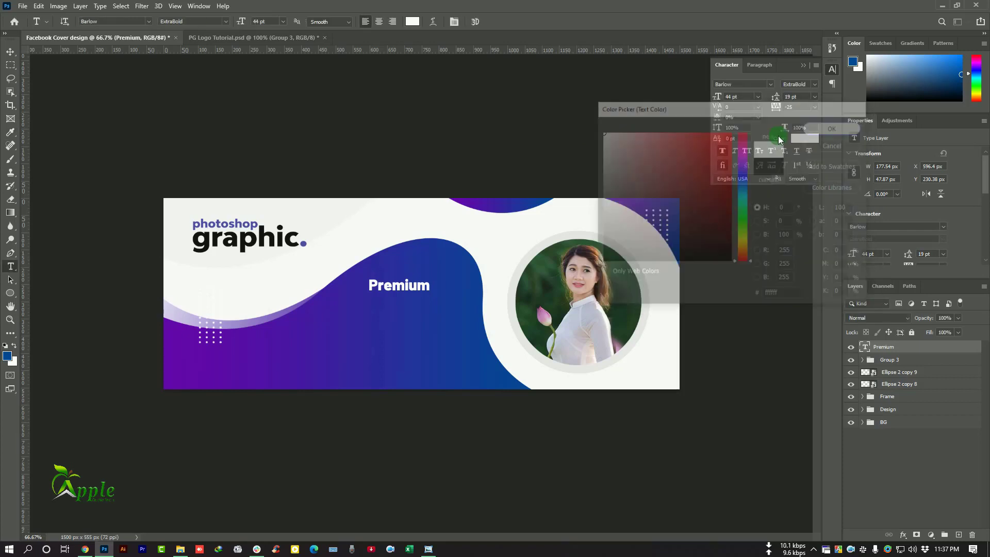
pyautogui.click(10, 51)
pyautogui.moveTo(717, 96); pyautogui.dragTo(724, 96)
pyautogui.moveTo(423, 271); pyautogui.dragTo(442, 255)
# Step: Add 'Graphic Items Download' at 35 pt below Premium and shift both lines right
pyautogui.click(11, 266)
pyautogui.click(345, 308)
pyautogui.write('Graphic')
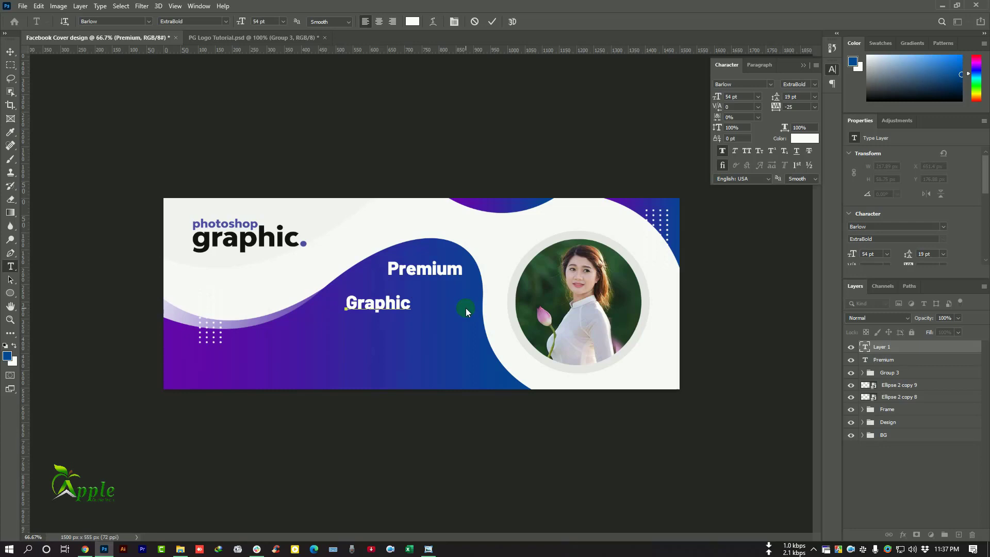
pyautogui.write(' Items Download')
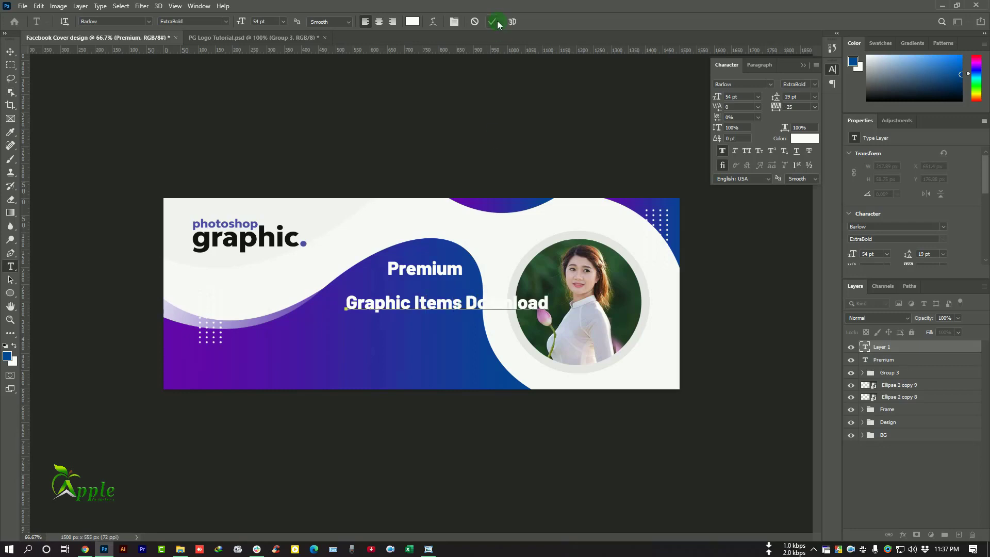
pyautogui.click(493, 21)
pyautogui.press('v')
pyautogui.moveTo(717, 97); pyautogui.dragTo(689, 122)
pyautogui.moveTo(477, 278); pyautogui.dragTo(463, 269)
pyautogui.keyDown('shift'); pyautogui.click(883, 359); pyautogui.keyUp('shift')
pyautogui.moveTo(602, 303); pyautogui.dragTo(609, 303)
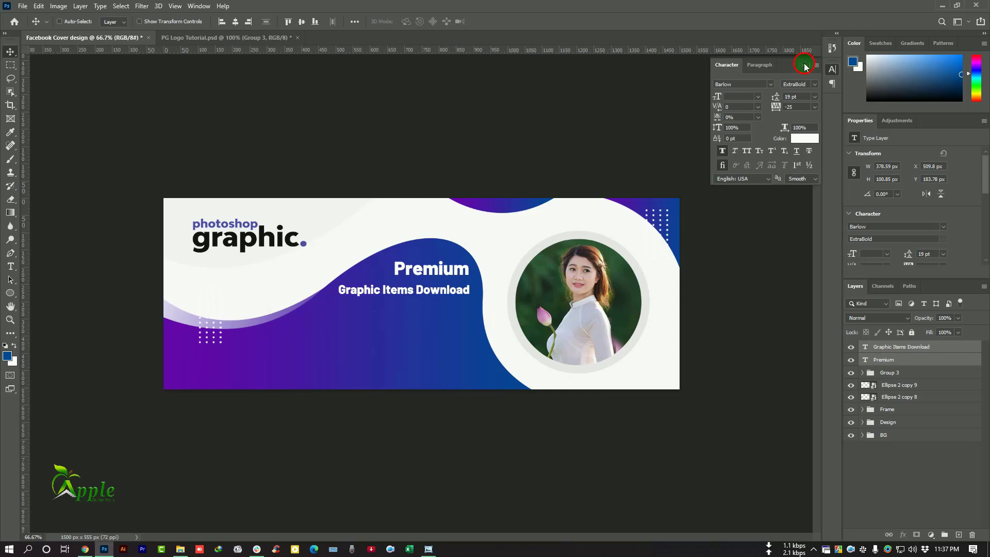
# Step: Add a paragraph text box, show the rounded button, DOWNLOAD NOW label and website text, and collapse Socials
pyautogui.click(10, 266)
pyautogui.moveTo(469, 302); pyautogui.dragTo(320, 343)
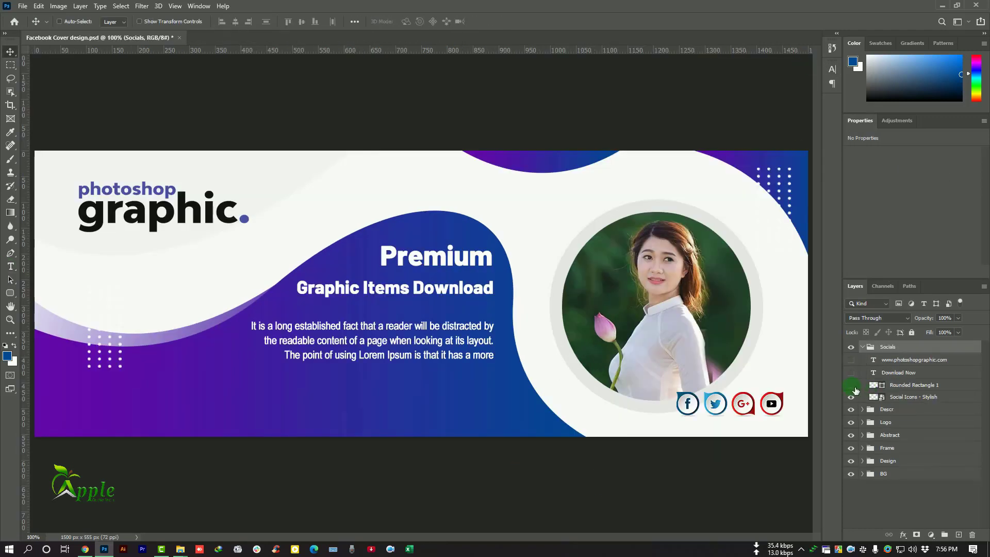
pyautogui.click(852, 386)
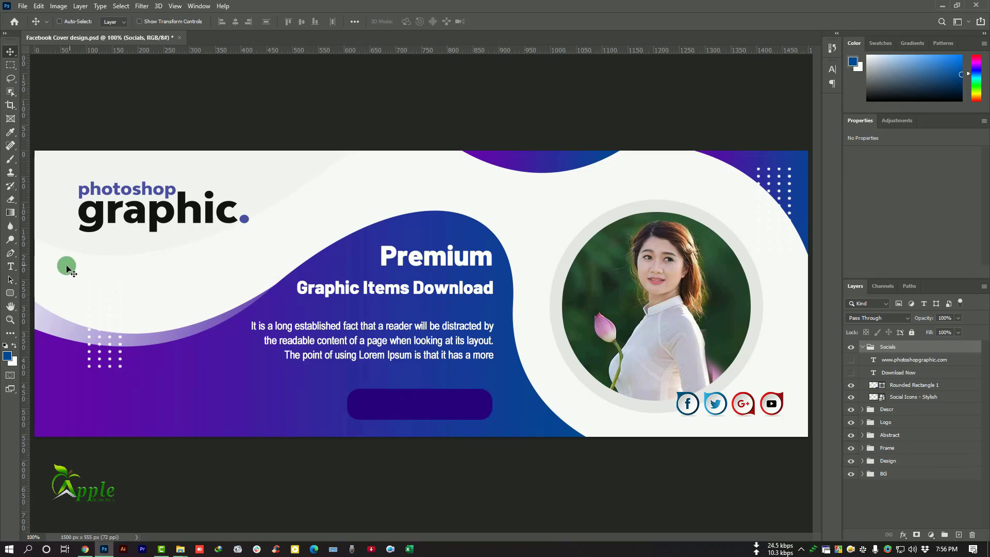
pyautogui.click(853, 374)
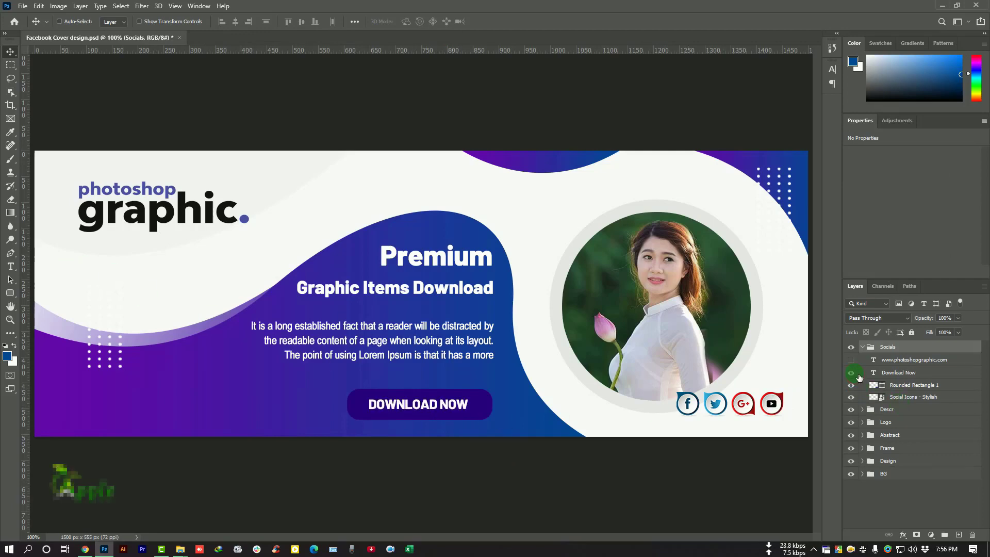
pyautogui.click(854, 361)
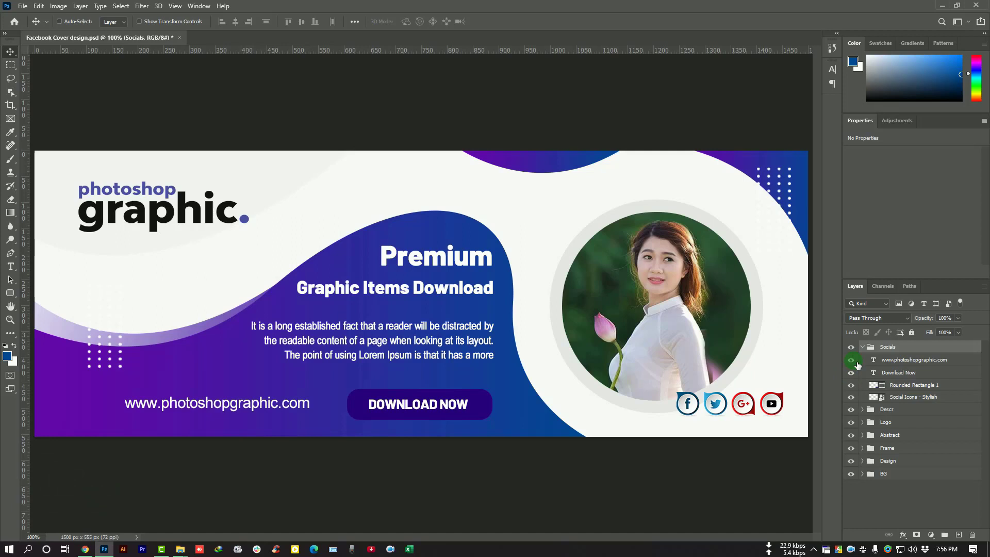
pyautogui.click(863, 347)
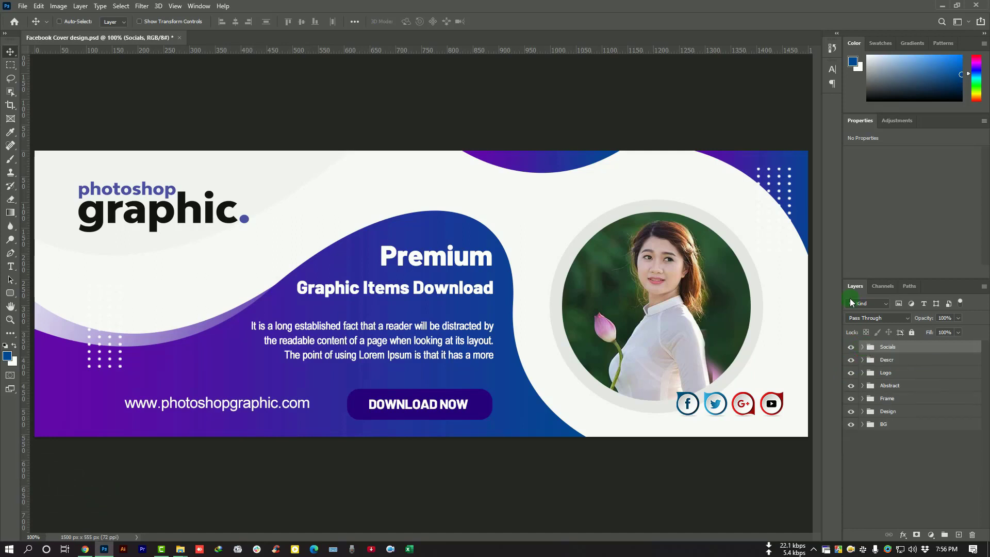